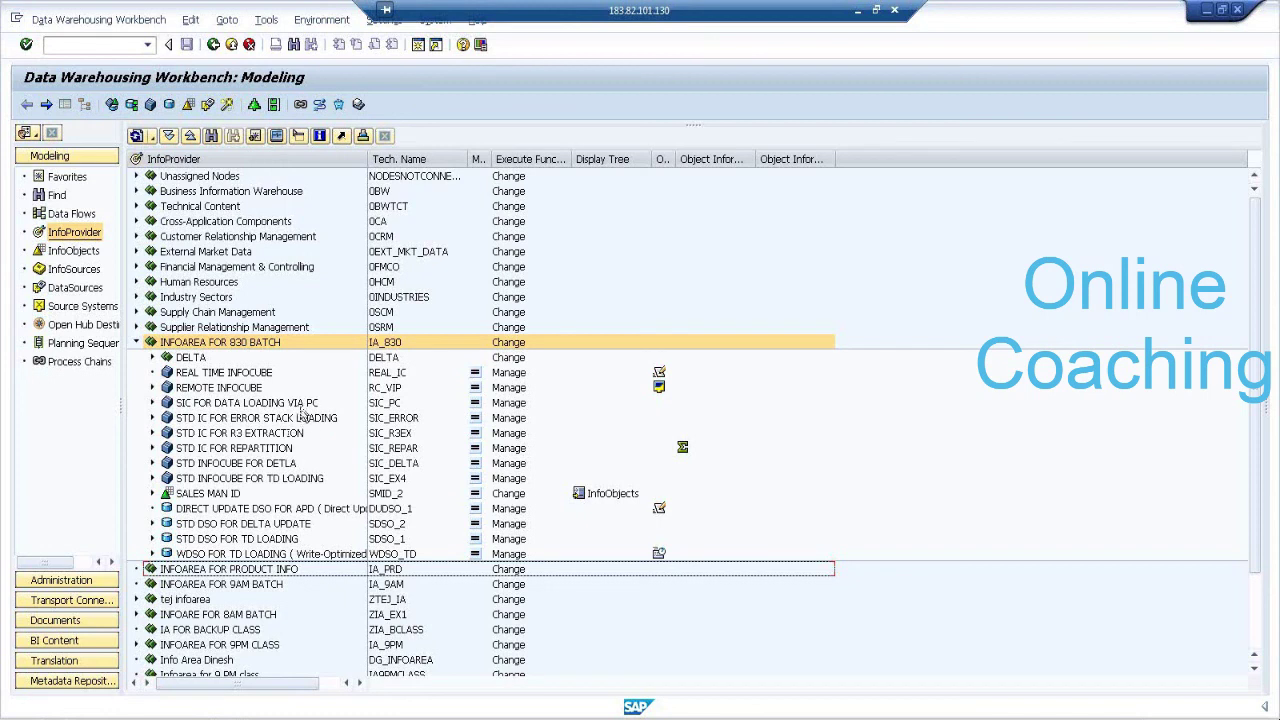
Open the data display selection for STD INFOCUBE FOR TD LOADING under INFOAREA FOR 830 BATCH.
click(278, 480)
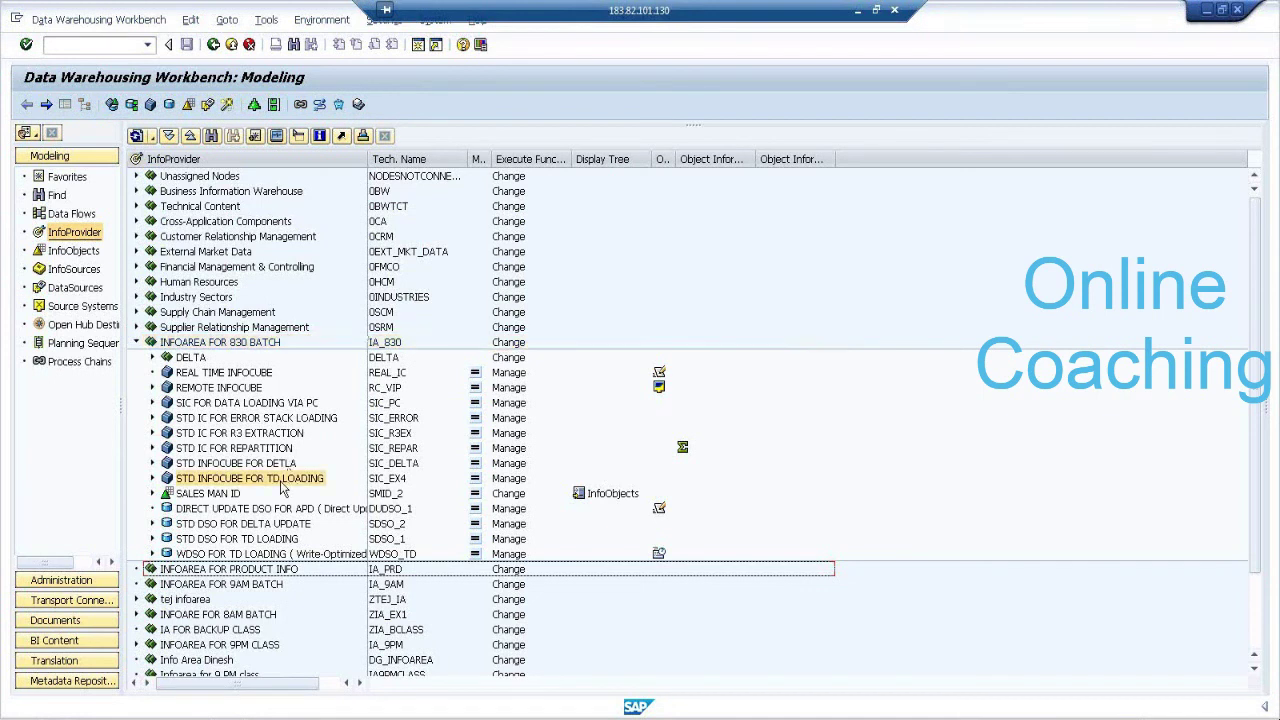
right_click(281, 484)
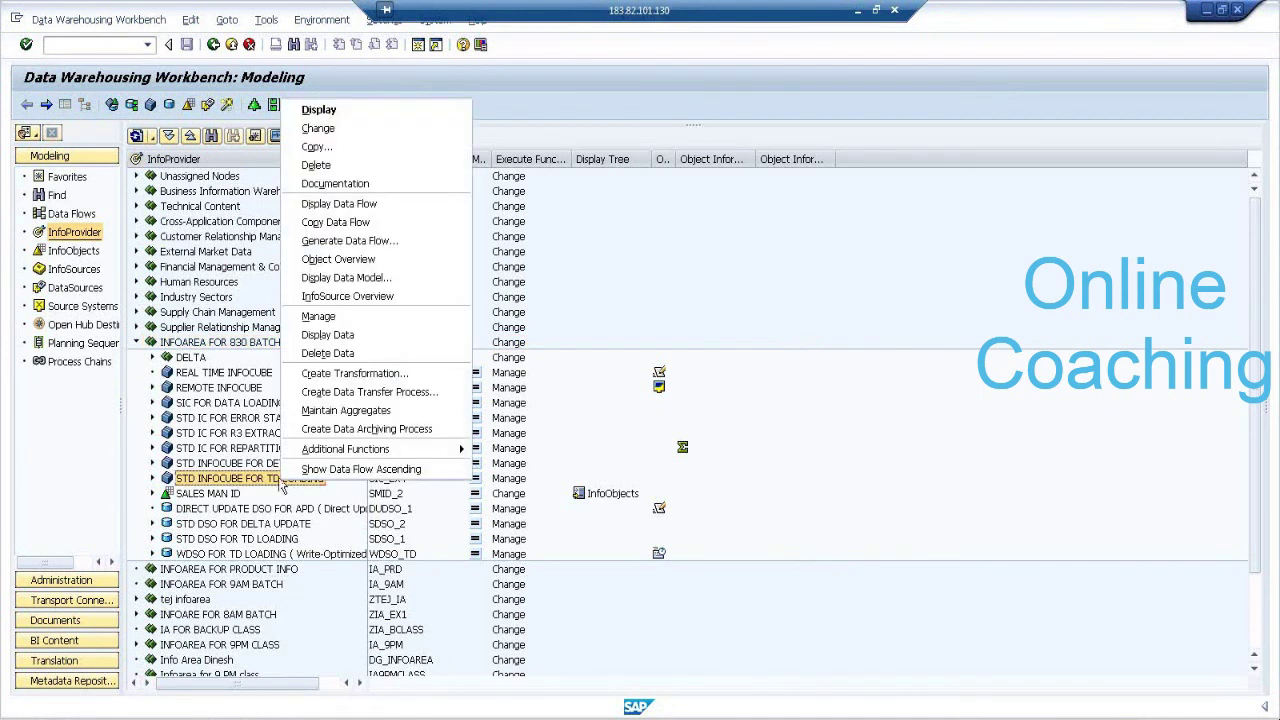
click(341, 338)
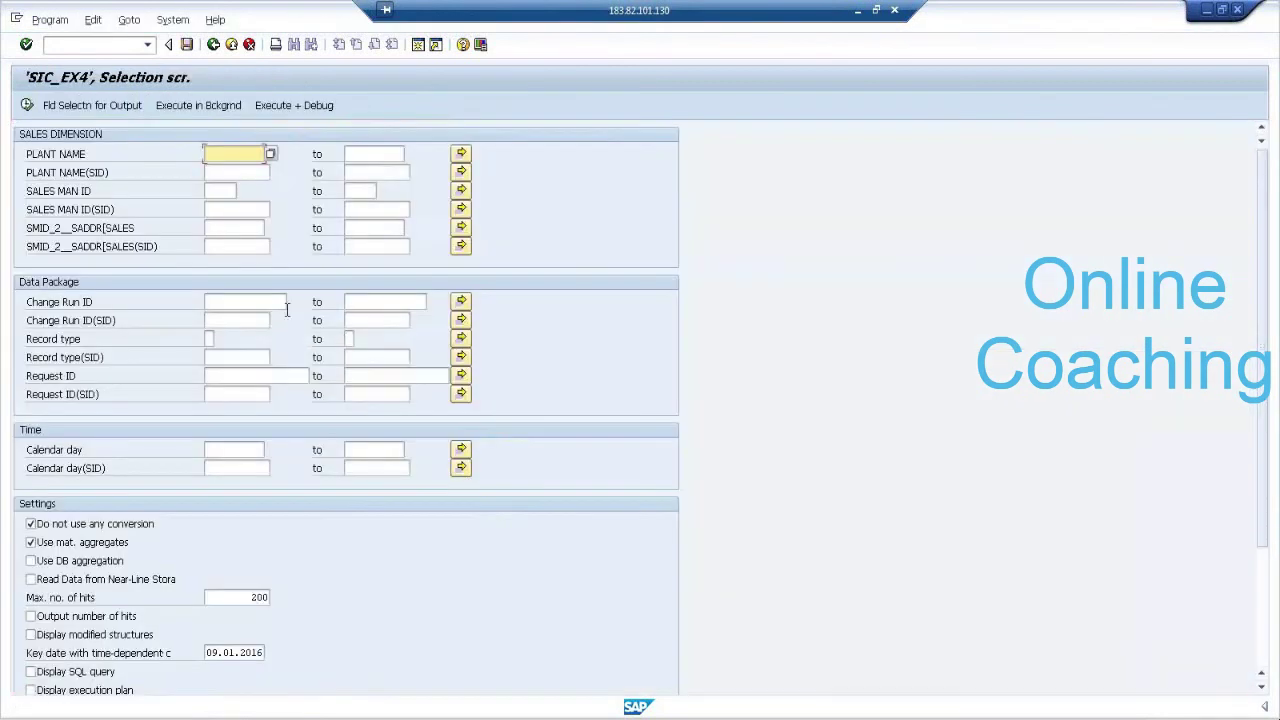
Choose PLANT NAME, SALES MAN ID and Calendar day as output fields and list the InfoCube's data.
click(92, 105)
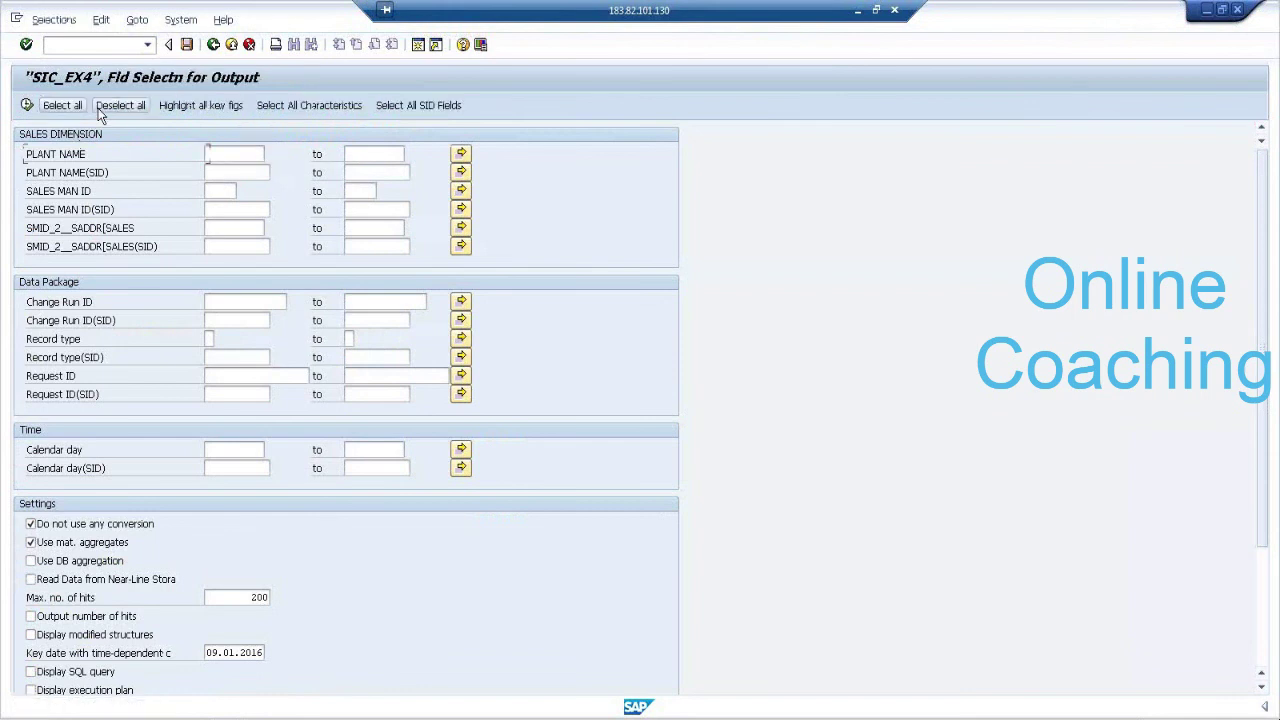
click(72, 155)
click(78, 192)
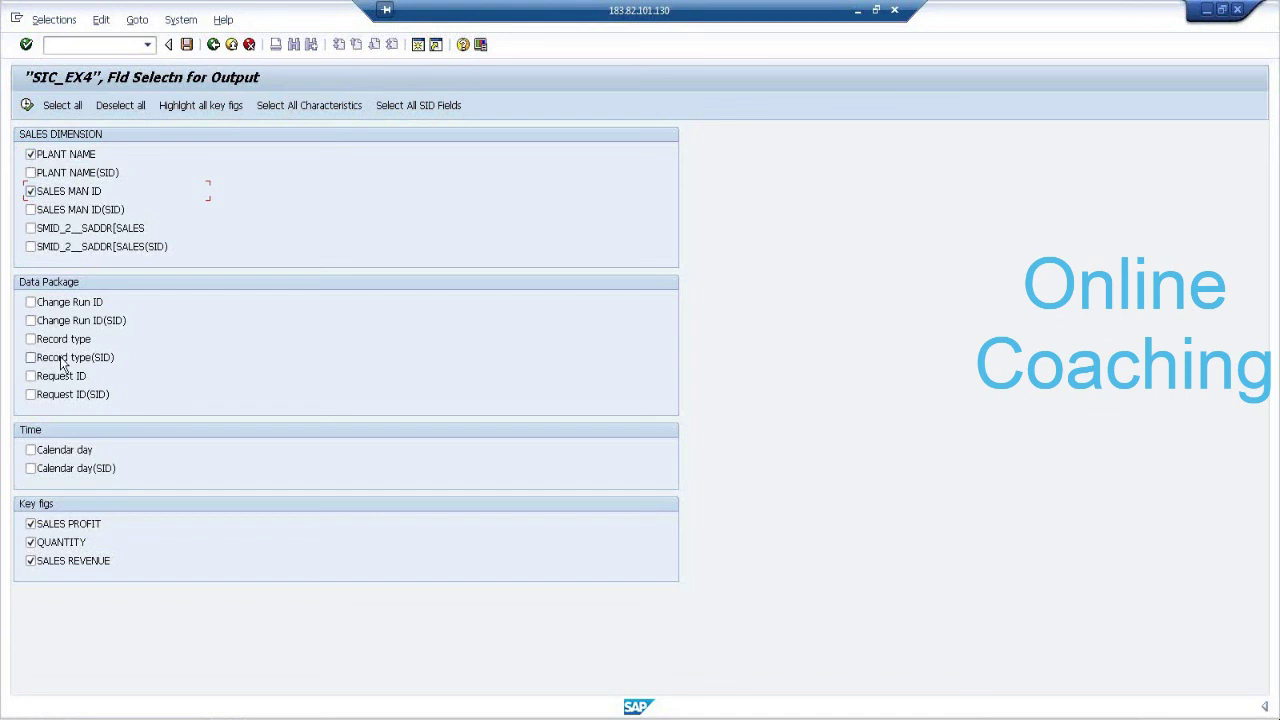
click(78, 454)
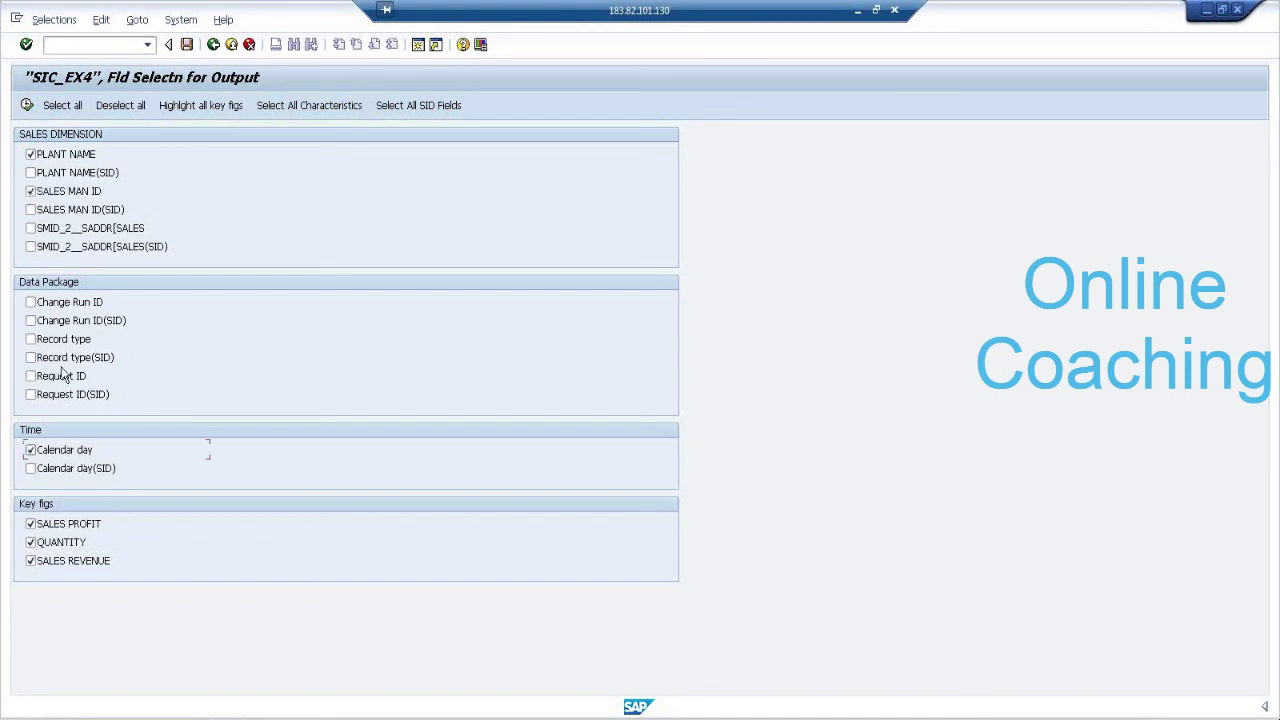
click(27, 106)
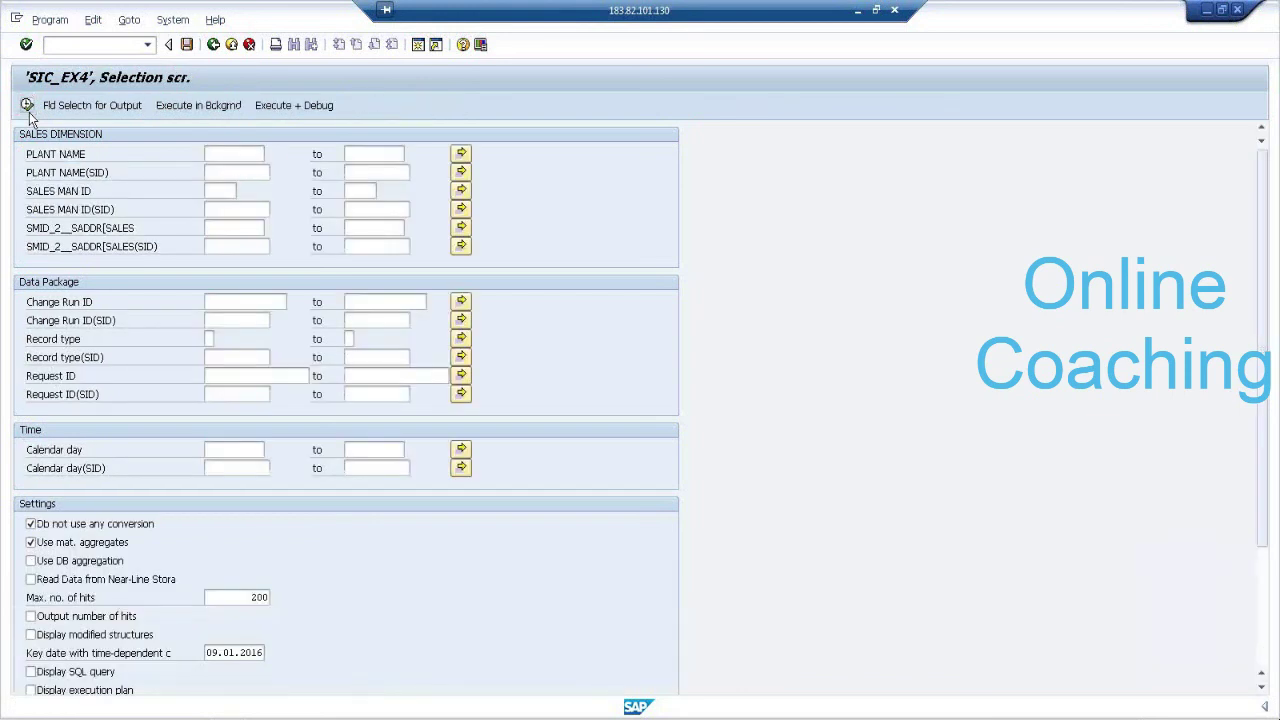
click(27, 106)
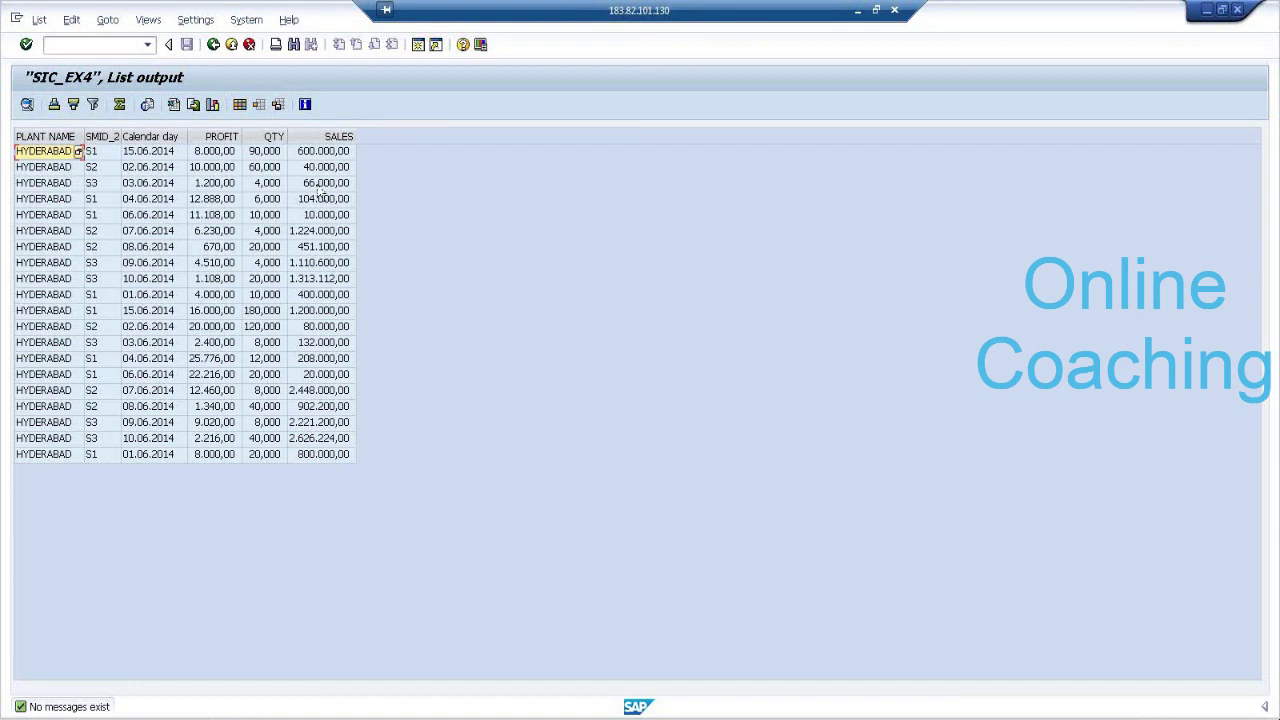
Leave the data display and workbench, run transaction RSBOH1 and choose to edit an open hub destination.
click(213, 45)
click(213, 45)
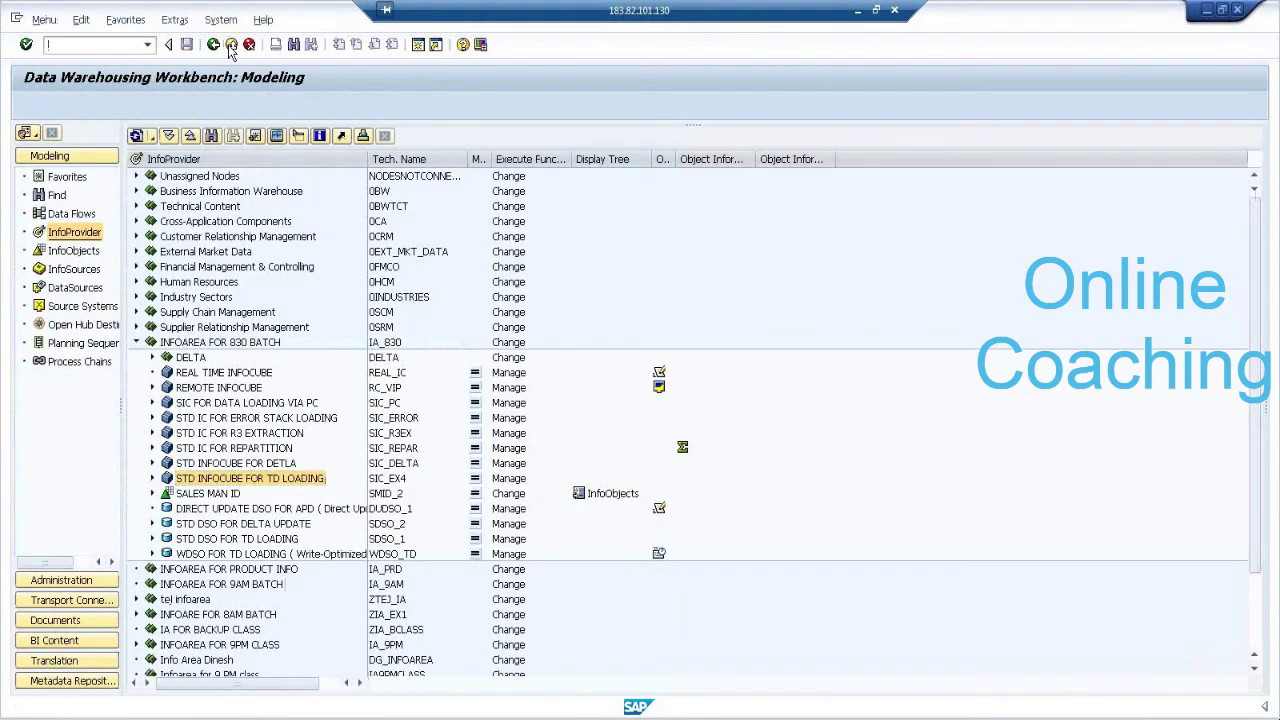
click(231, 45)
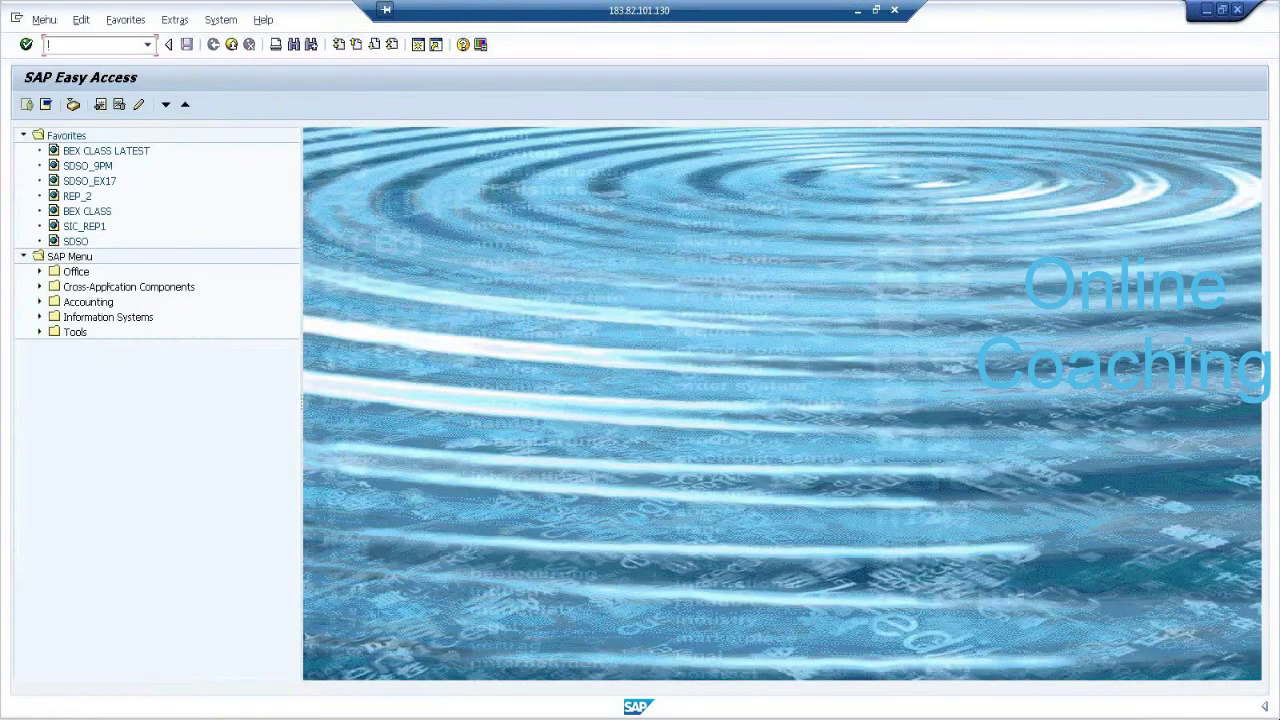
text(RSBOH1)
key(Return)
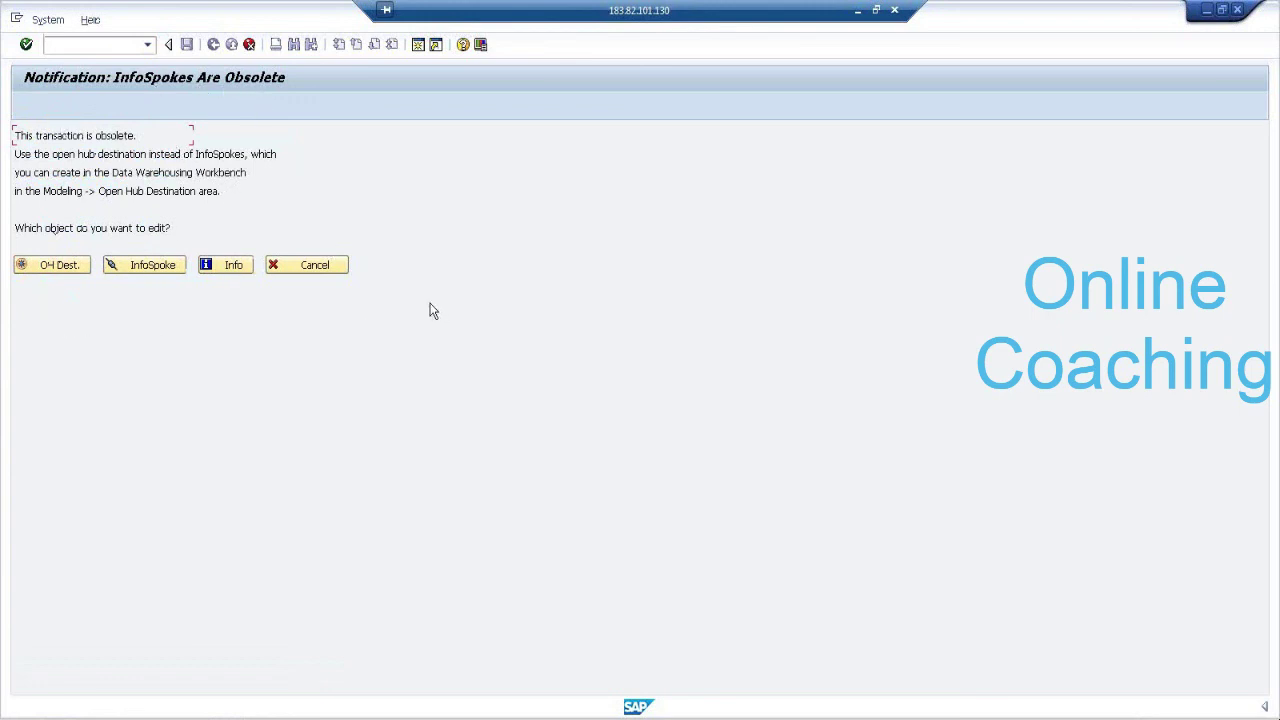
click(140, 274)
click(47, 270)
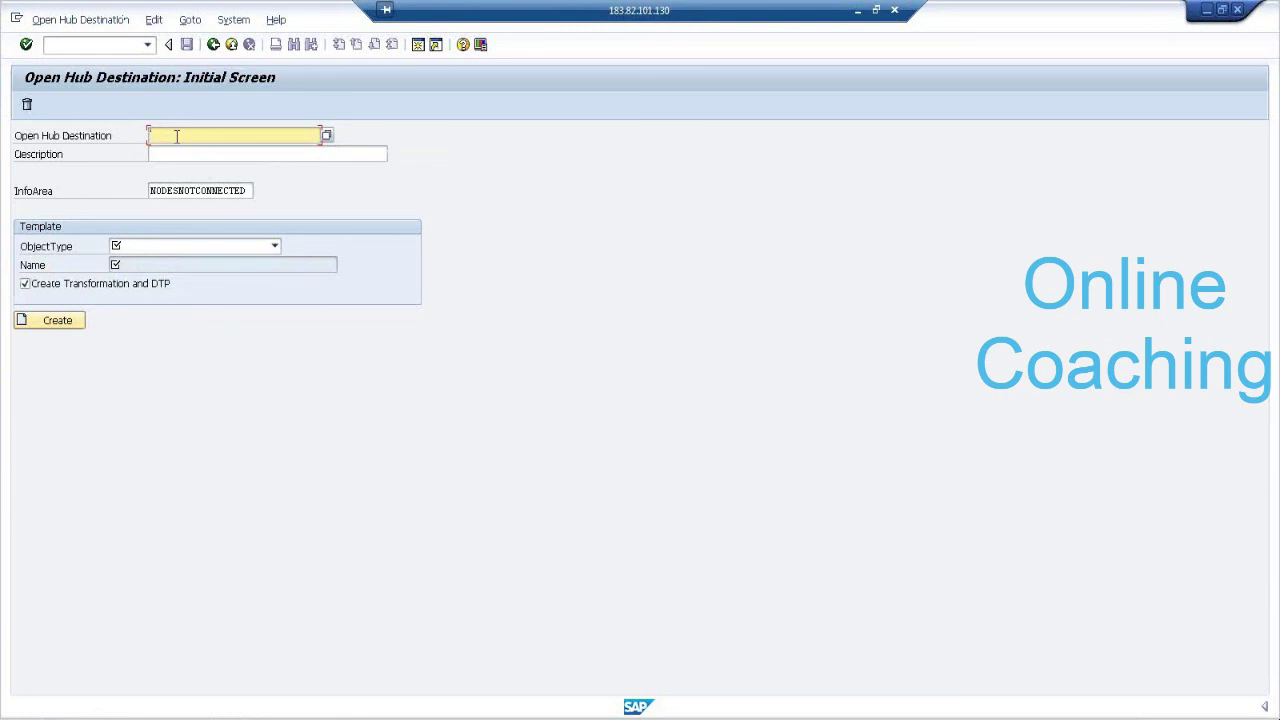
Name the open hub destination OHD_7AM and describe it as OHD FOR 7AM CLASS.
text(OHD_TAM)
click(222, 153)
text(O)
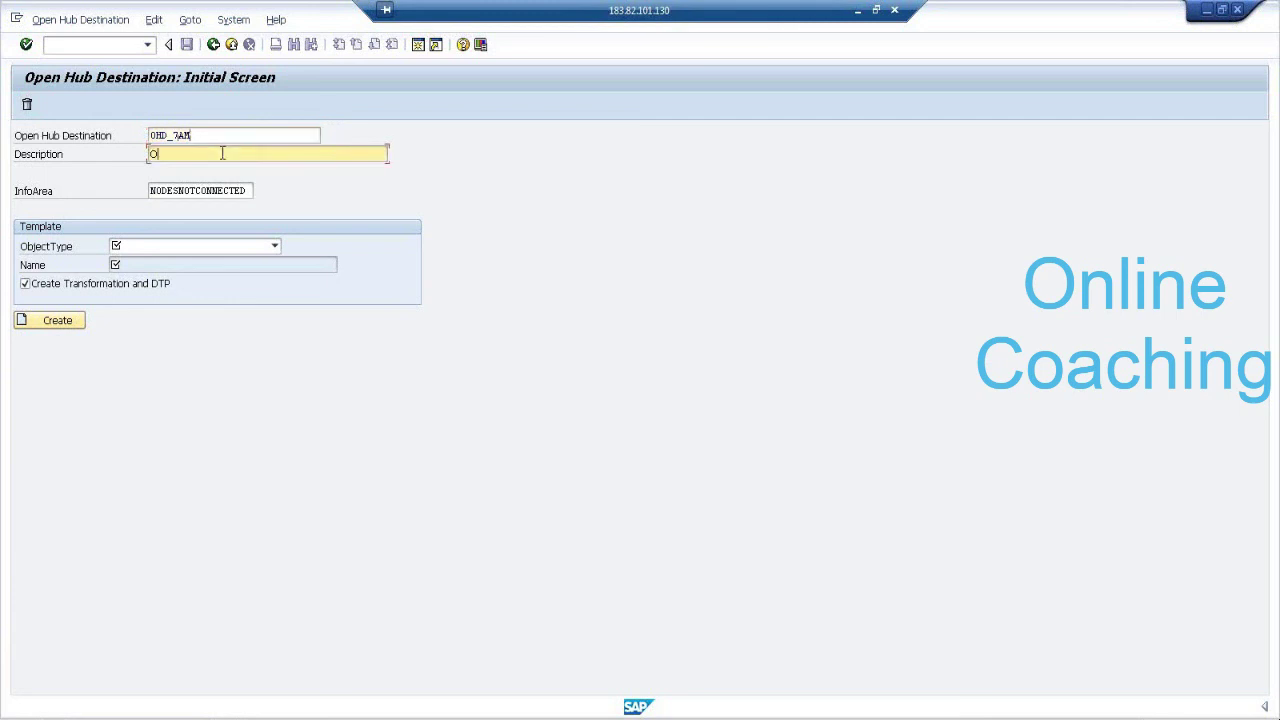
text(HD FOR 7AM CLASS)
Clear the default InfoArea NODESNOTCONNECTED, leaving its suggested entries unused.
click(230, 190)
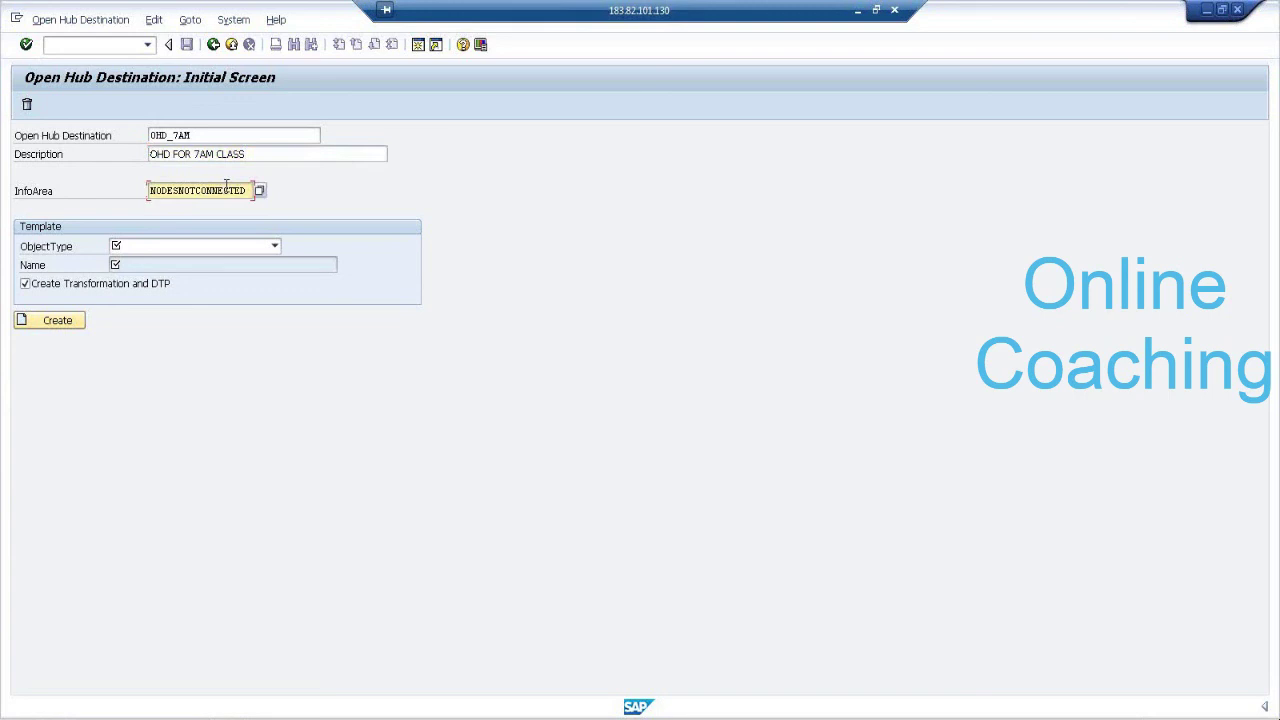
drag(246, 190, 26, 166)
key(Delete)
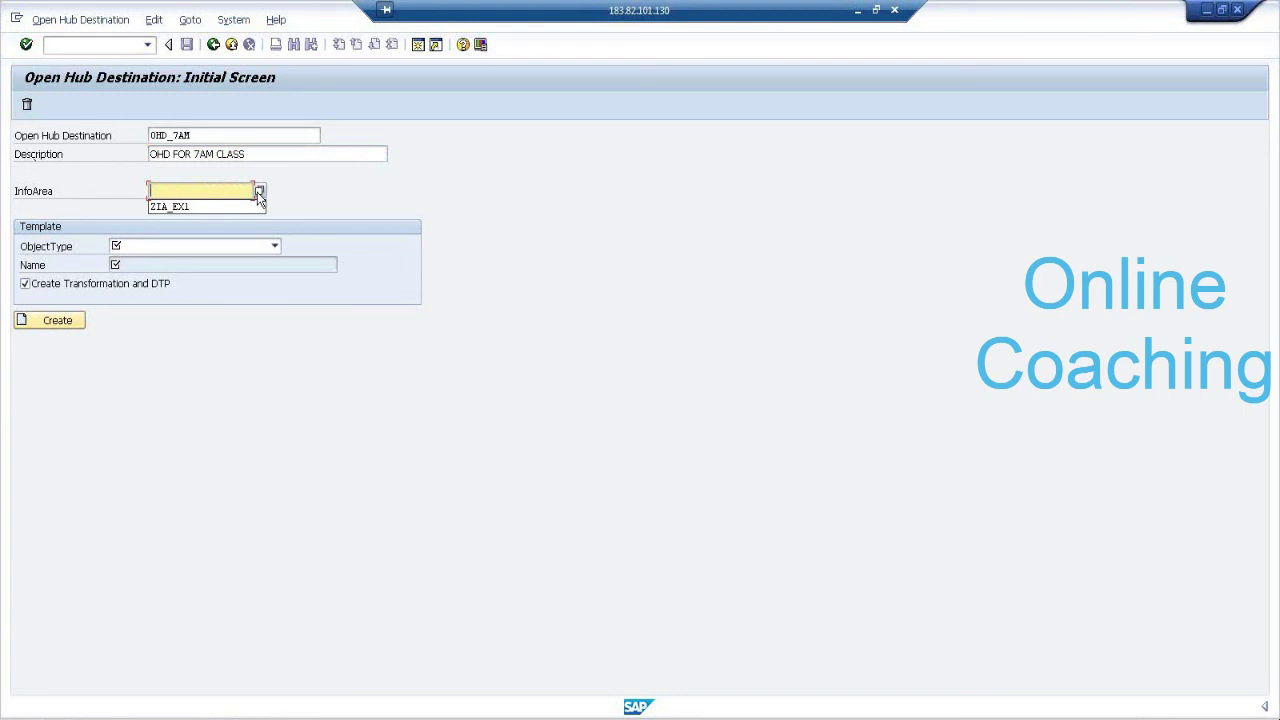
key(Escape)
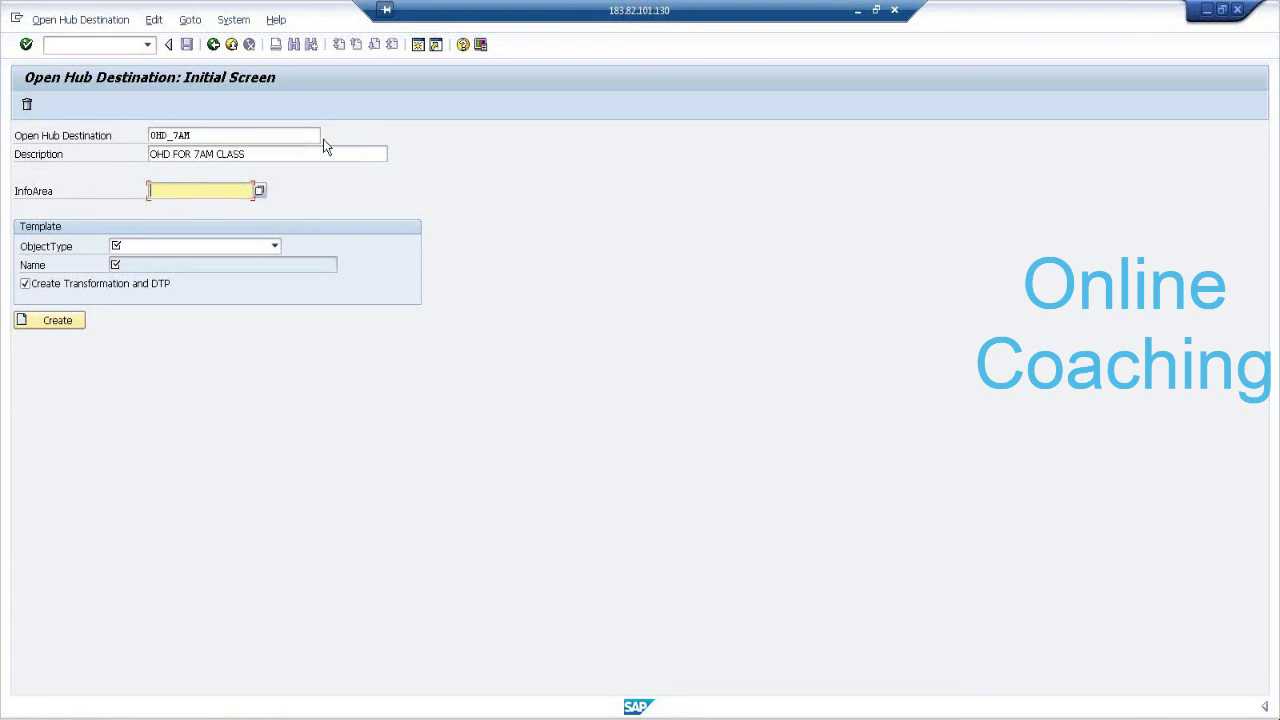
Open transaction RSA1 in a new session and pick out the technical name of INFOAREA FOR 830 BATCH.
click(418, 44)
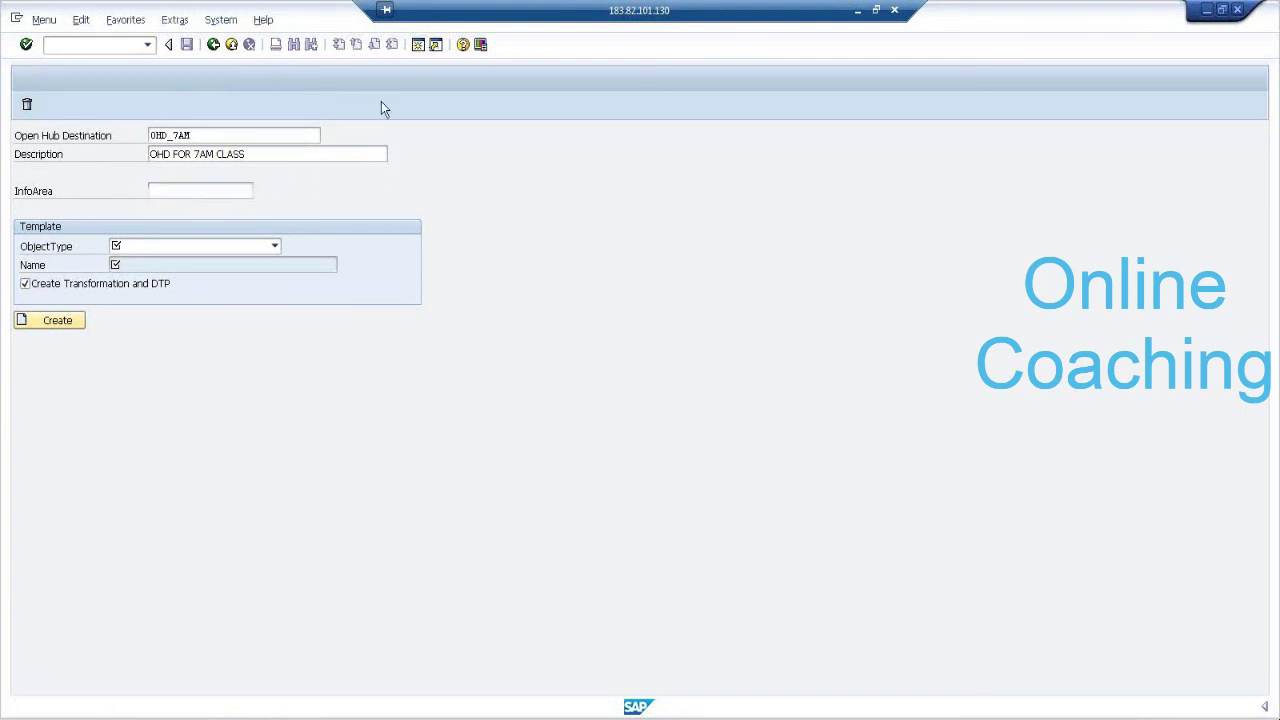
text(RSA1)
key(Return)
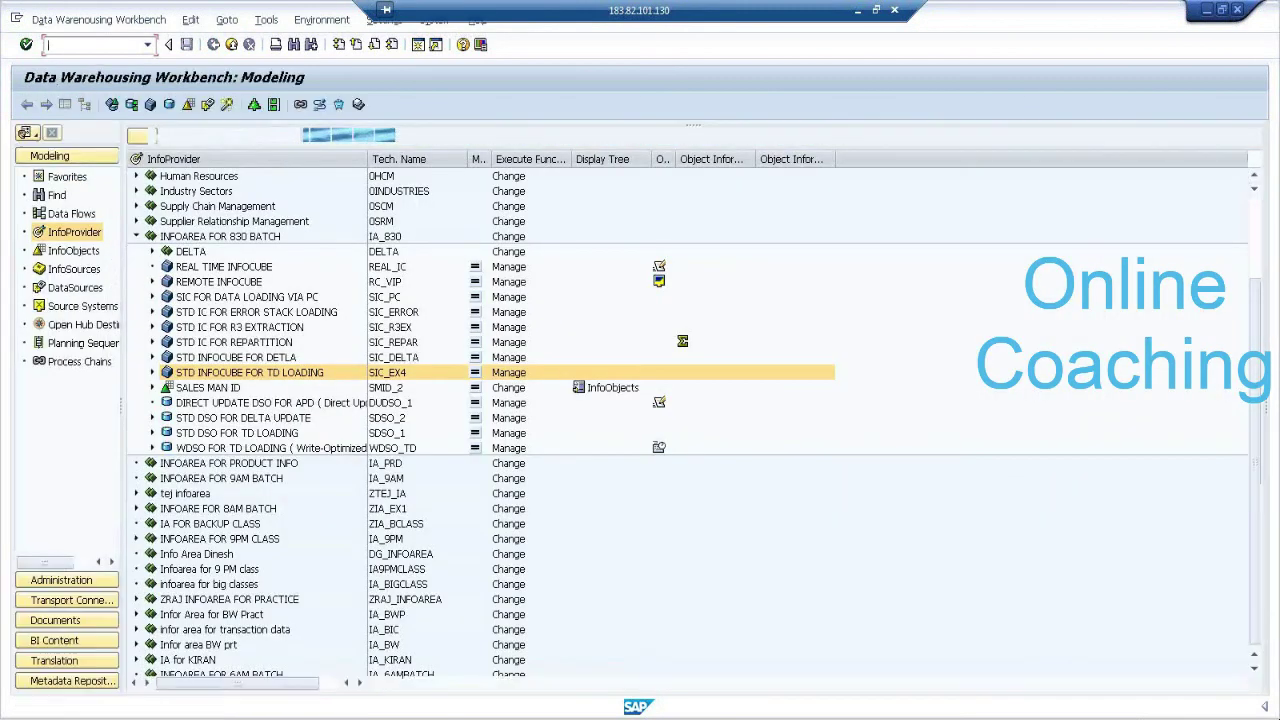
click(388, 237)
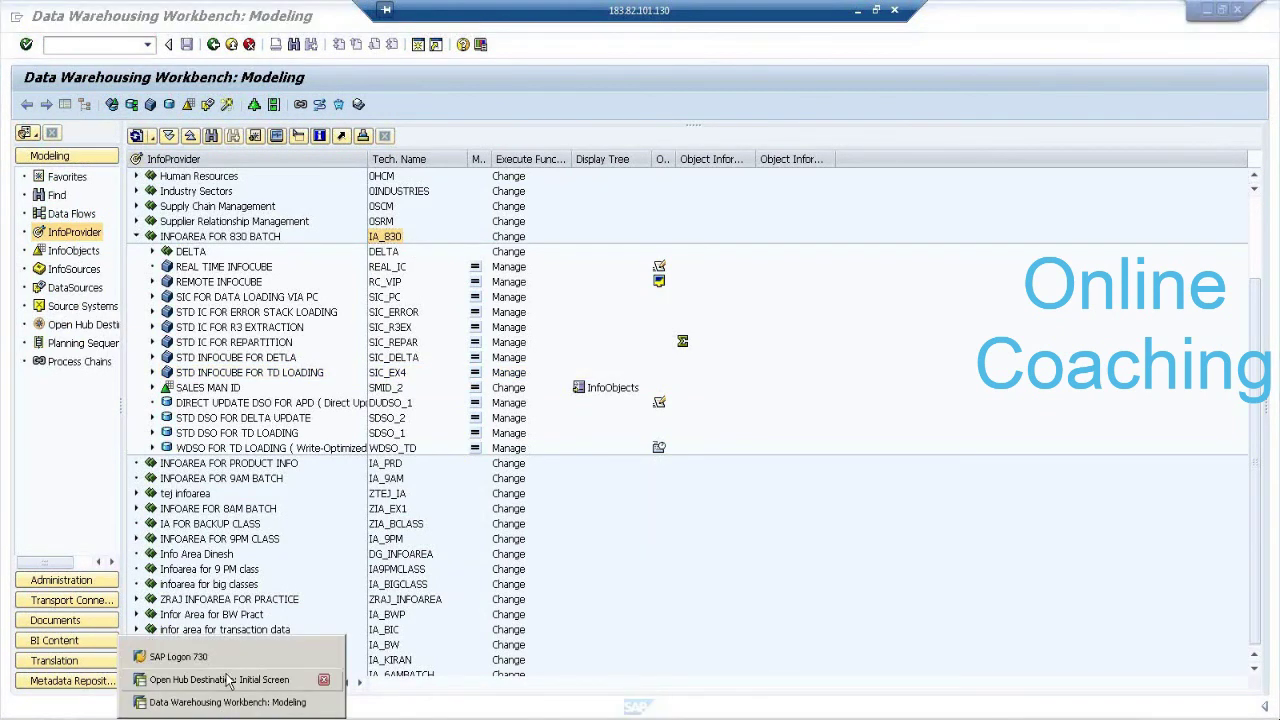
Return to the open hub destination session and set the InfoArea to IA_830.
click(226, 681)
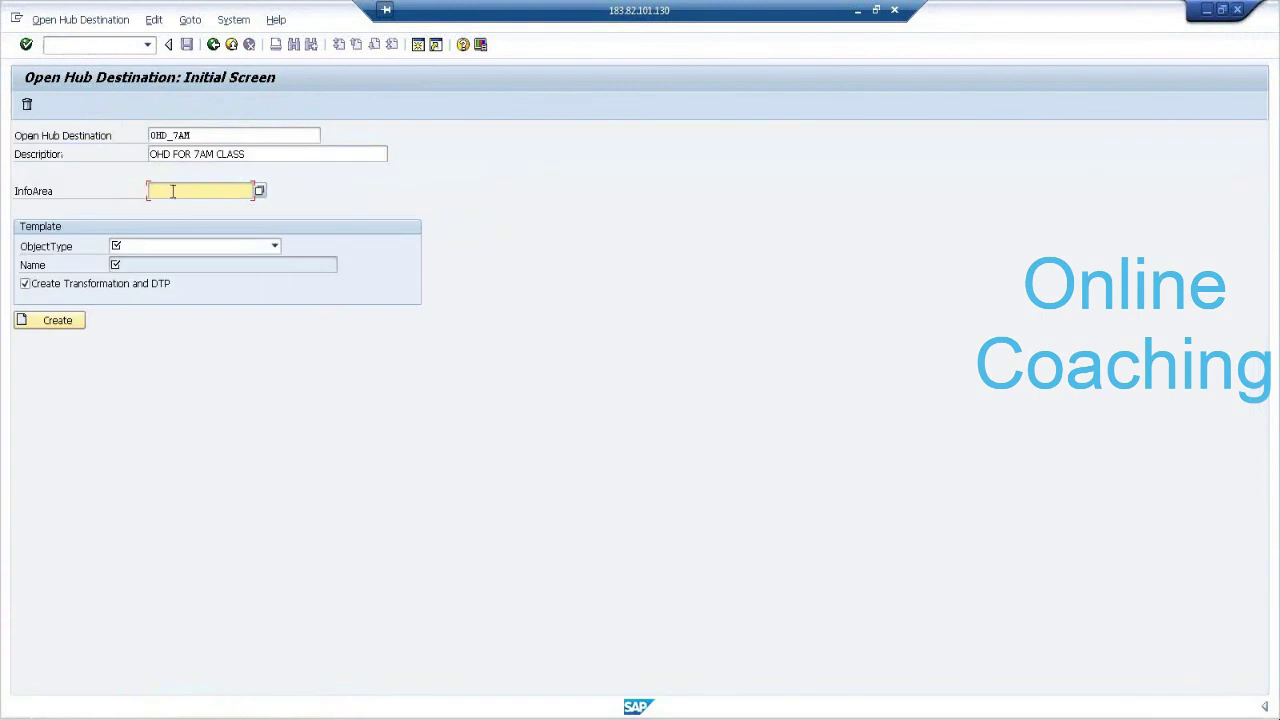
text(IA_830)
key(Return)
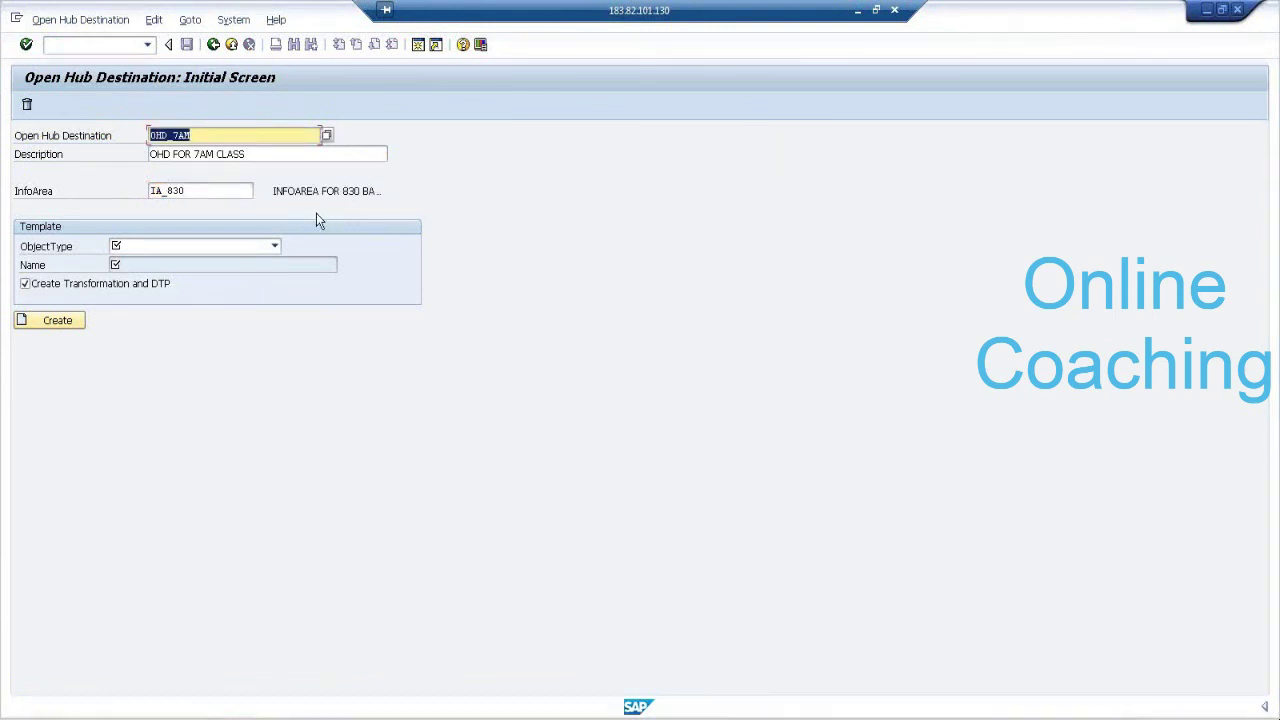
Set the template to InfoCube SIC_EX4, taking its technical name from the Modeling session, and create the open hub destination.
click(275, 246)
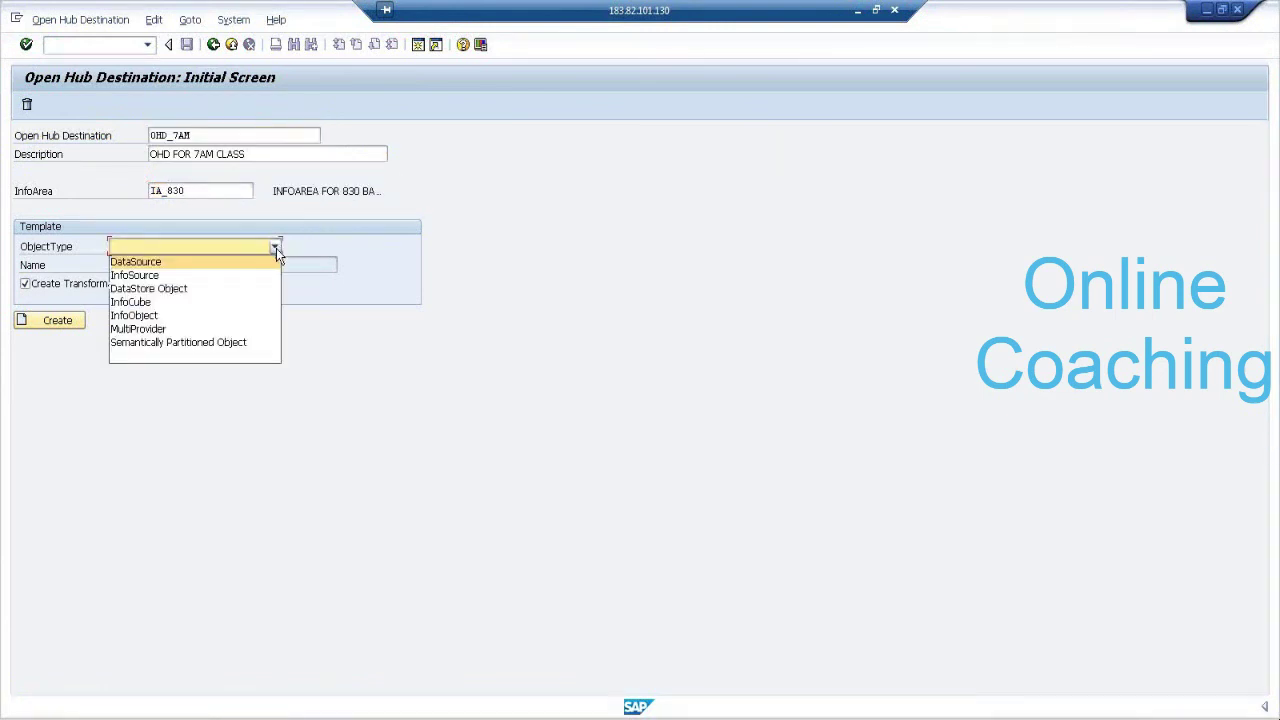
click(234, 304)
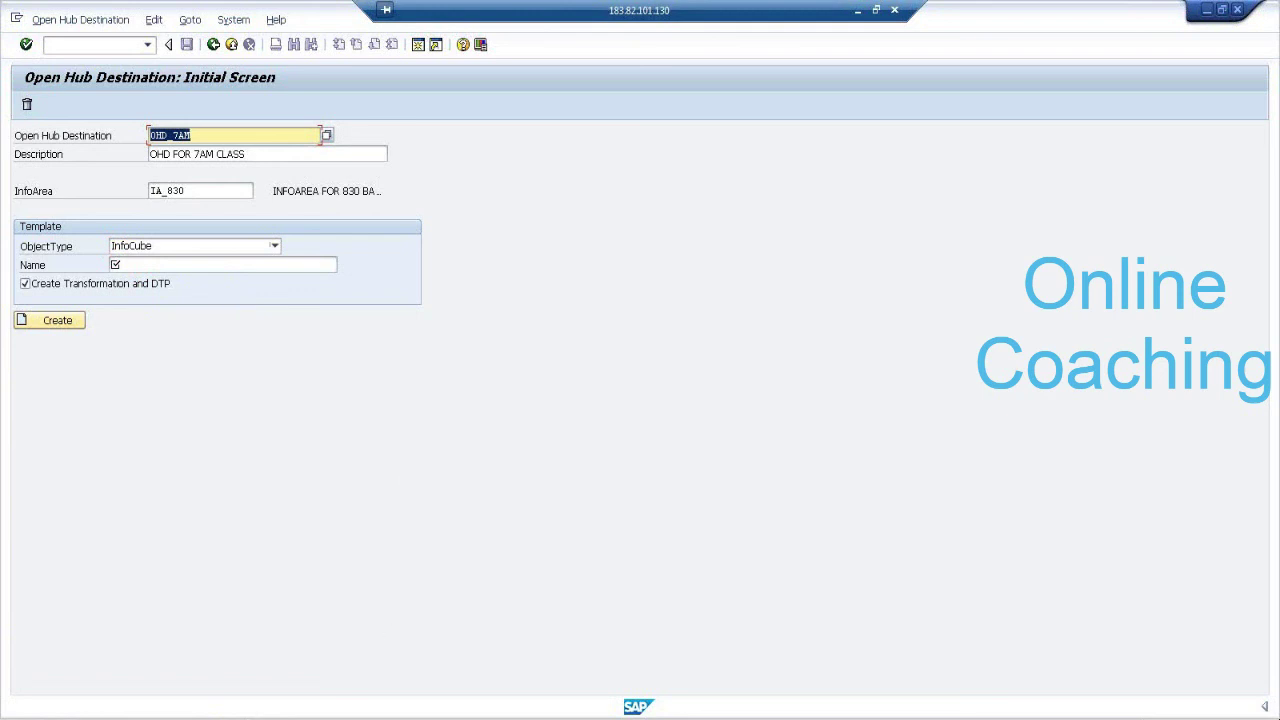
mouse_move(231, 719)
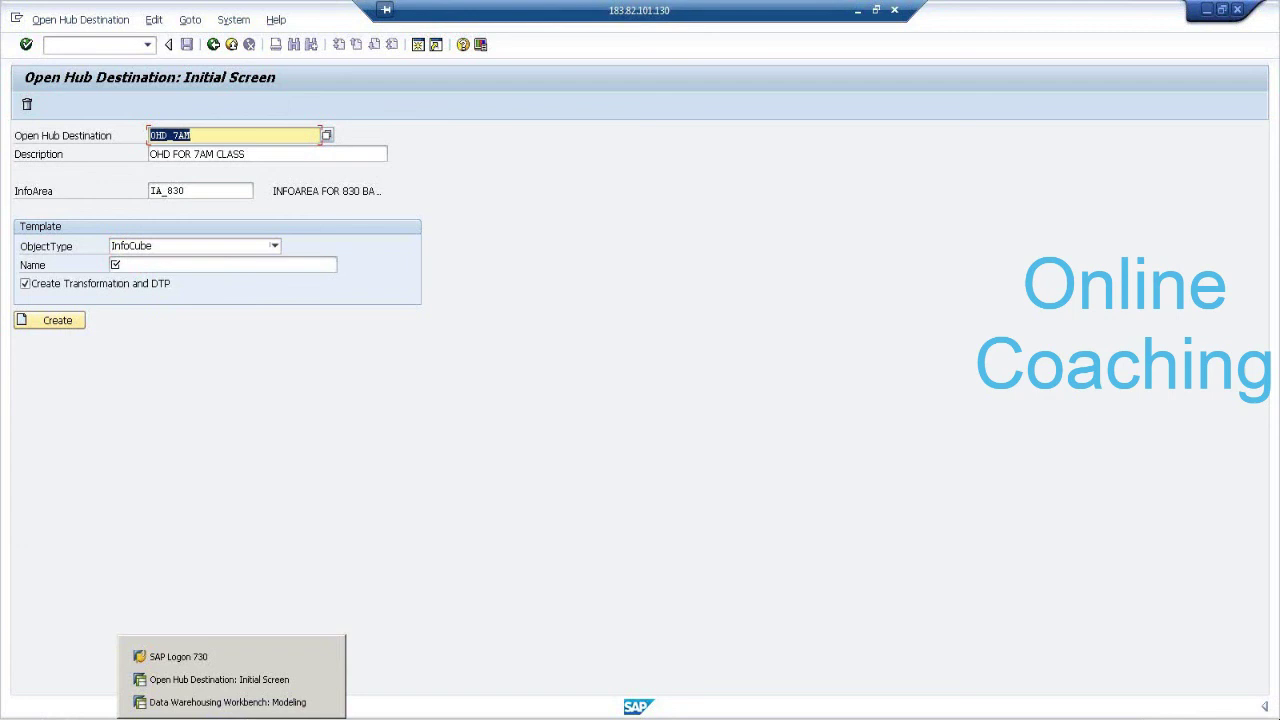
click(249, 705)
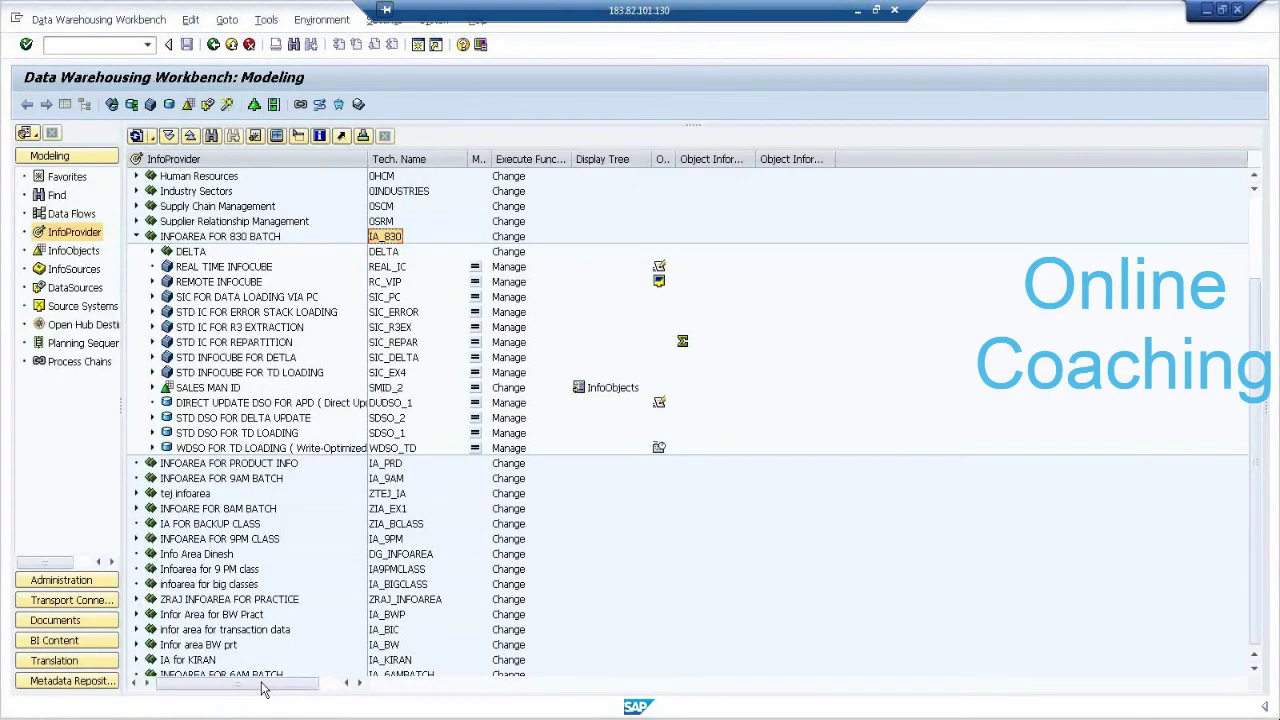
click(390, 374)
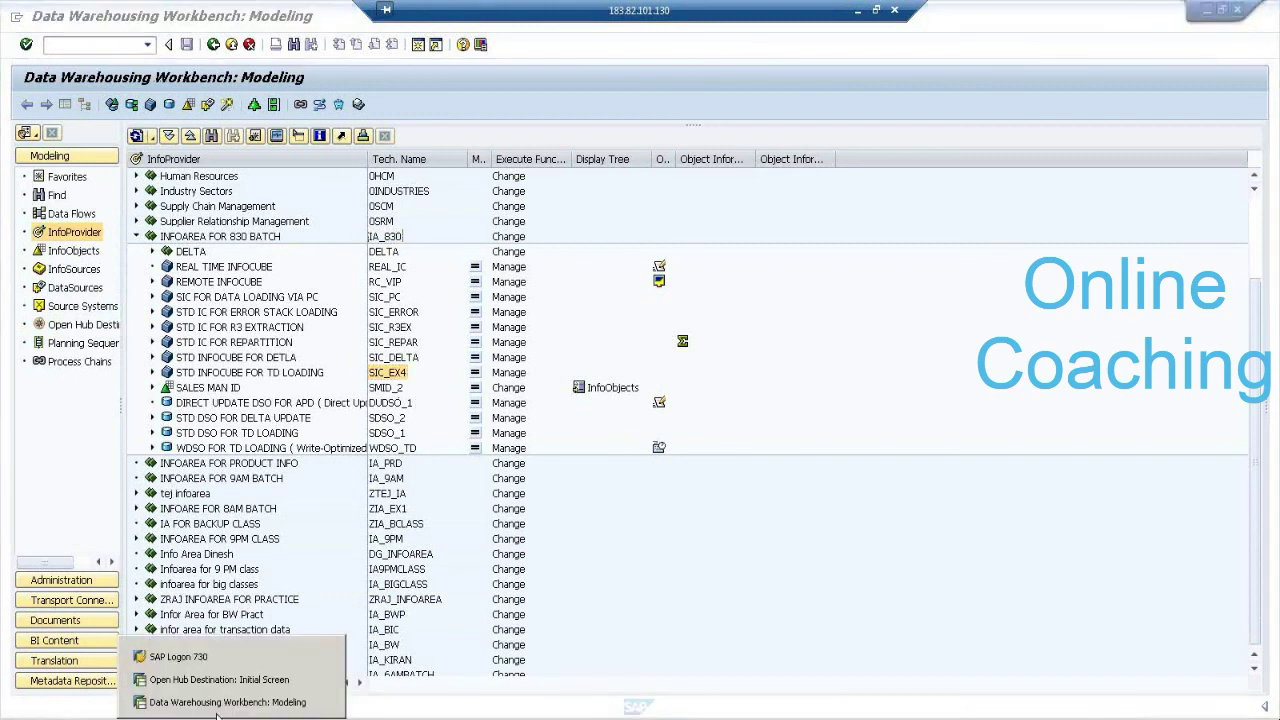
key(alt+Tab)
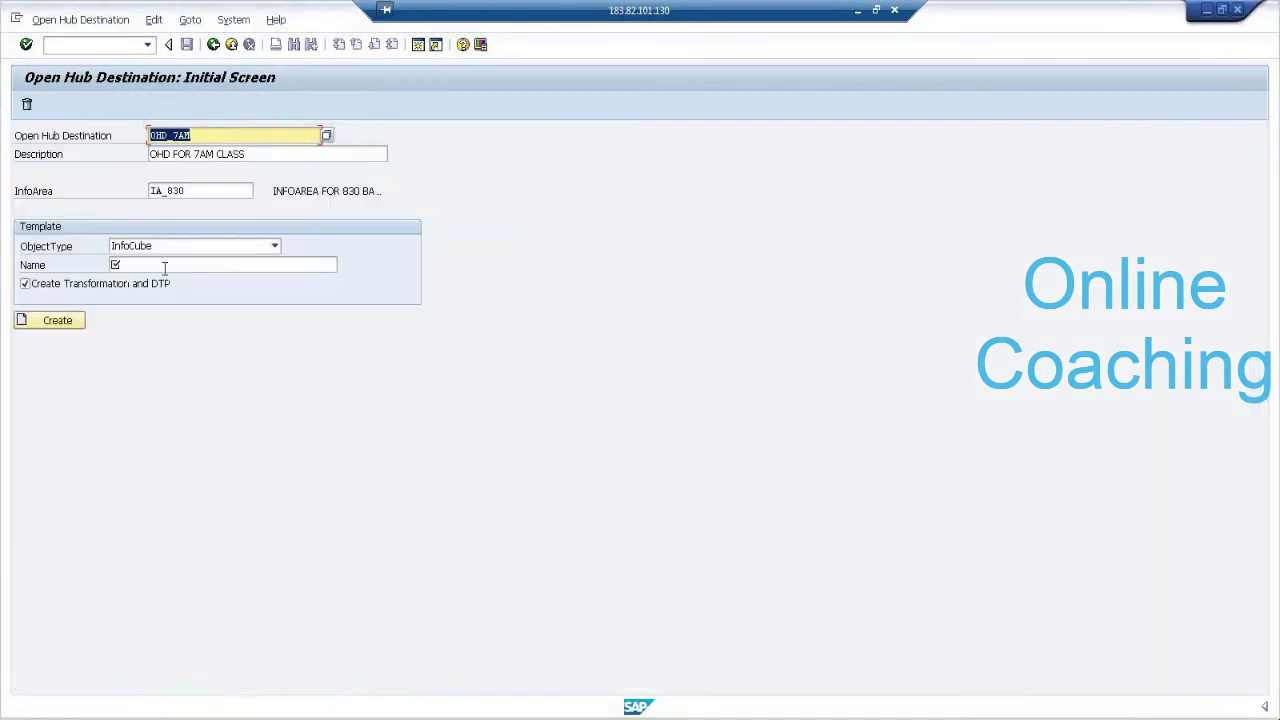
click(166, 264)
text(SIC_EX4)
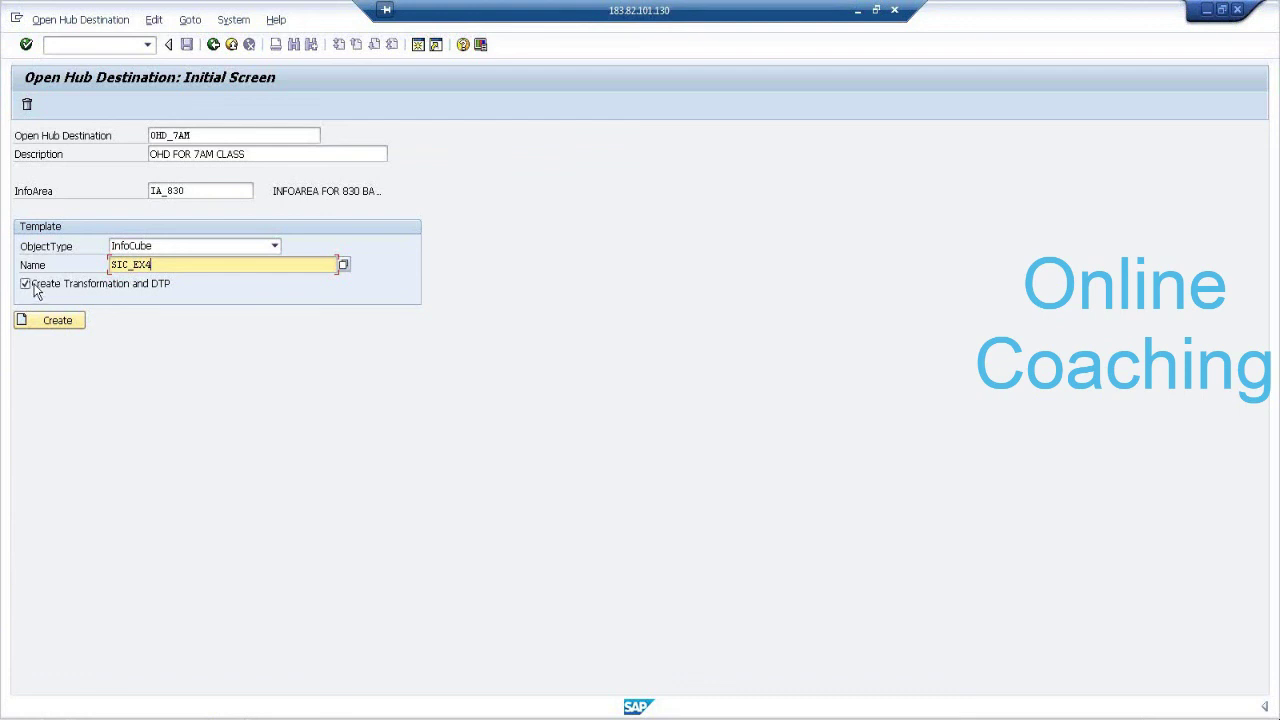
click(74, 322)
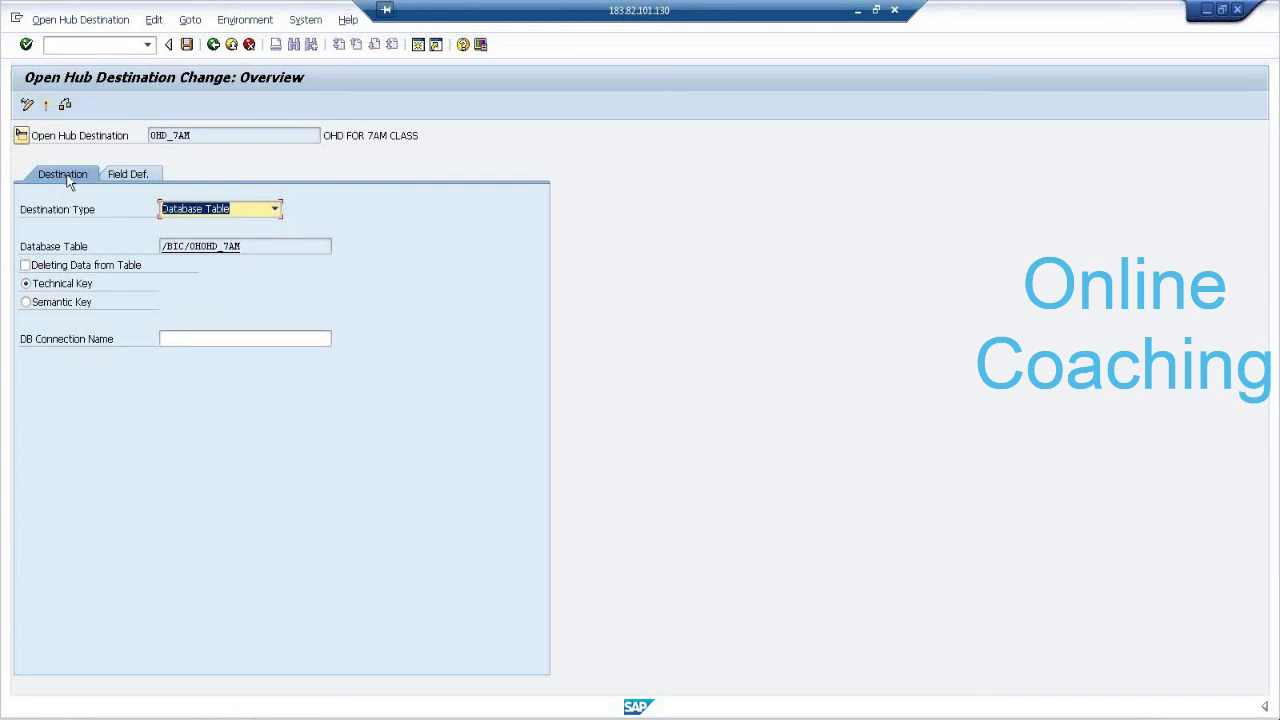
Set the destination type to File and choose the Desktop folder as the output directory.
click(273, 208)
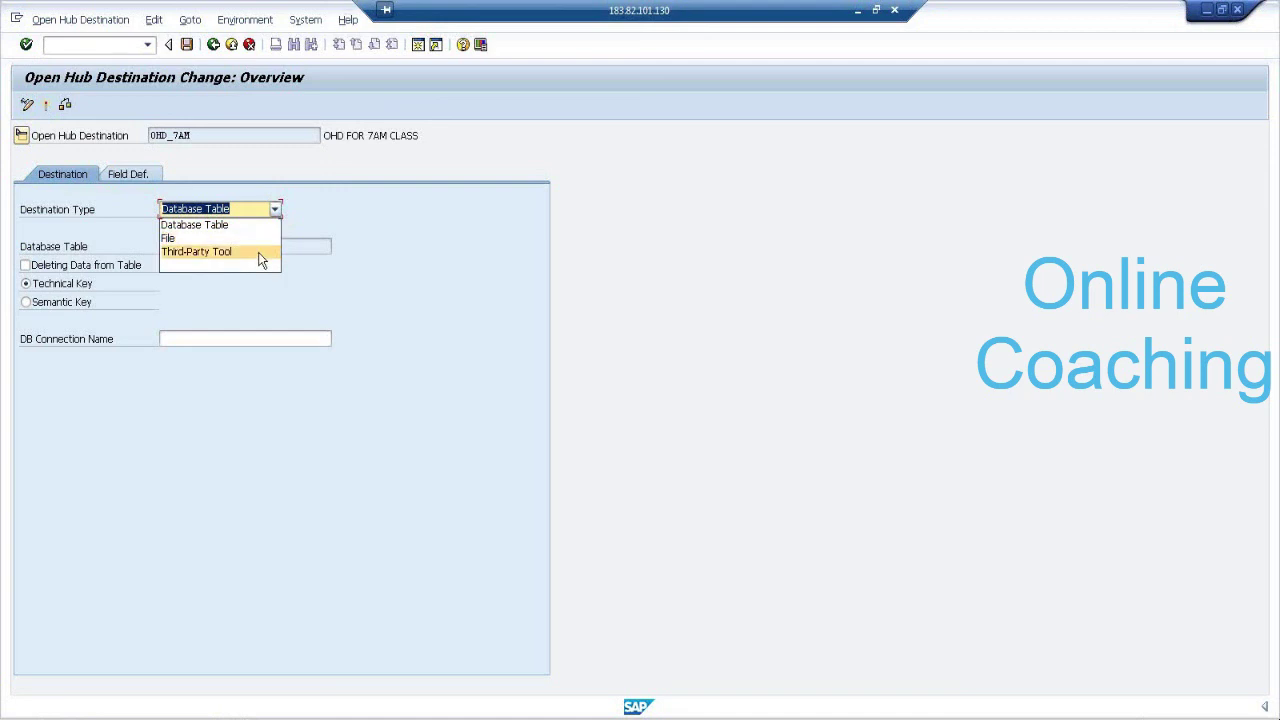
click(266, 240)
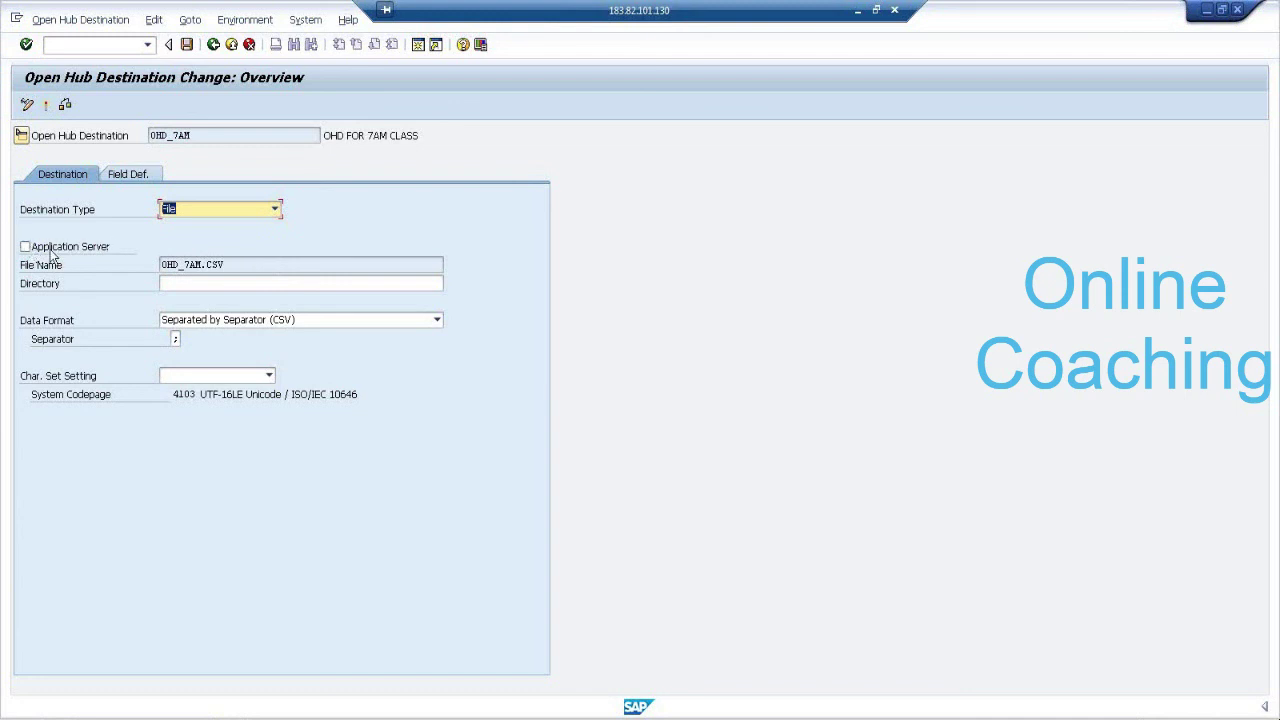
click(283, 281)
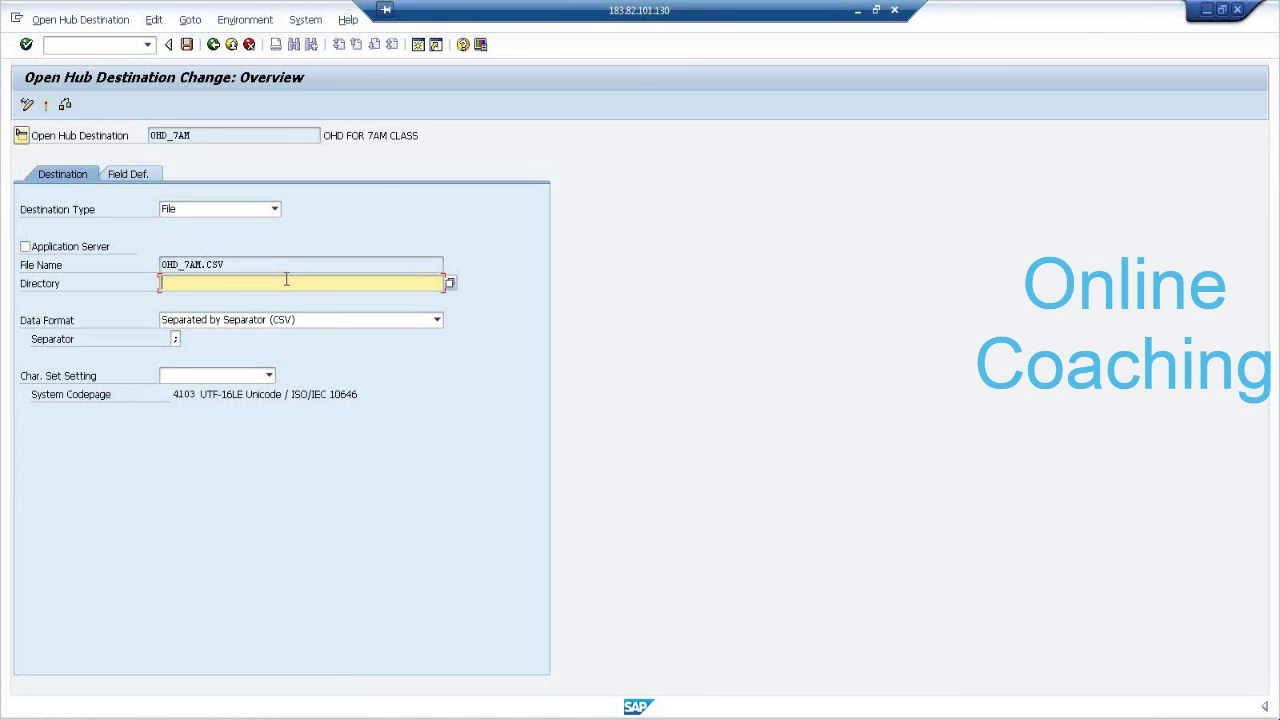
click(450, 283)
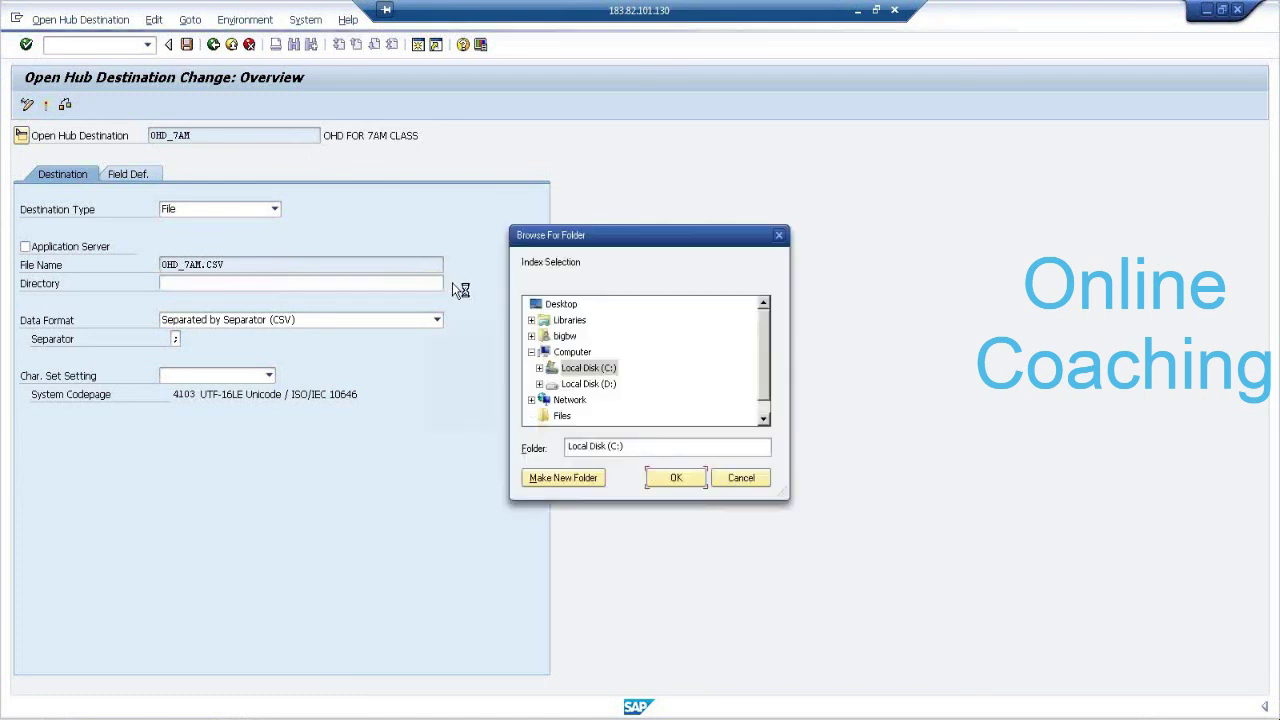
click(561, 303)
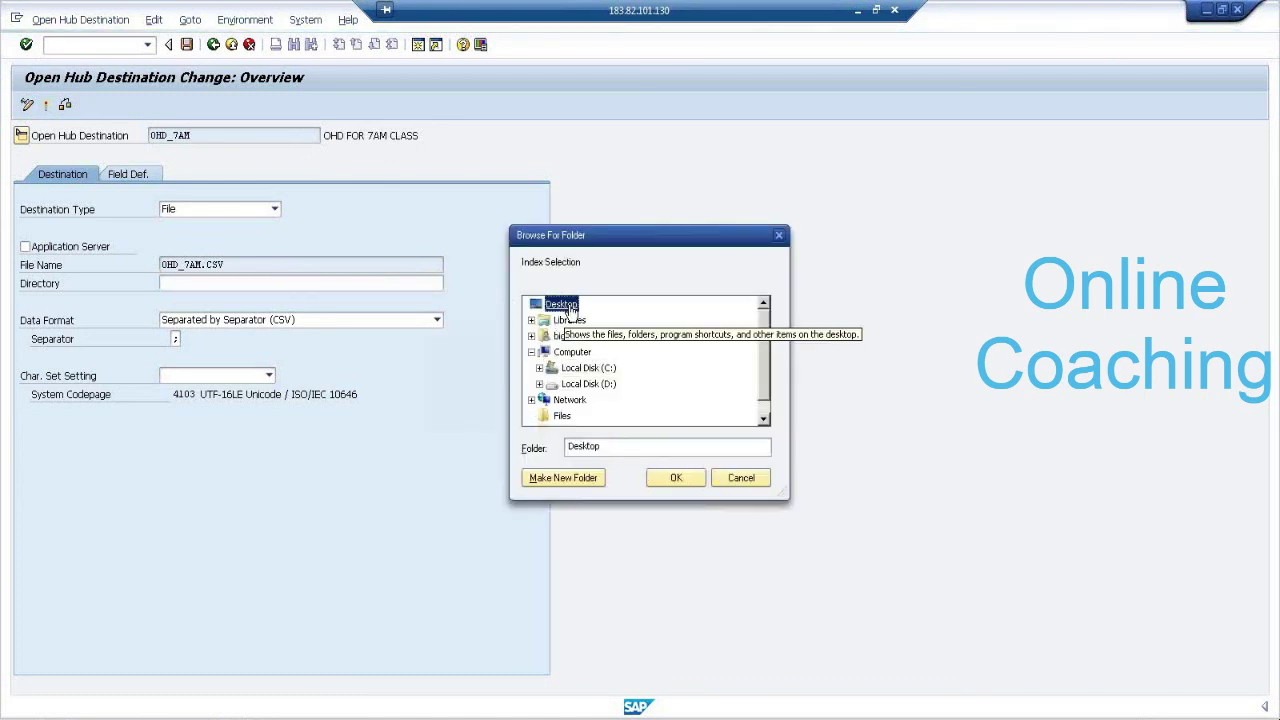
click(674, 477)
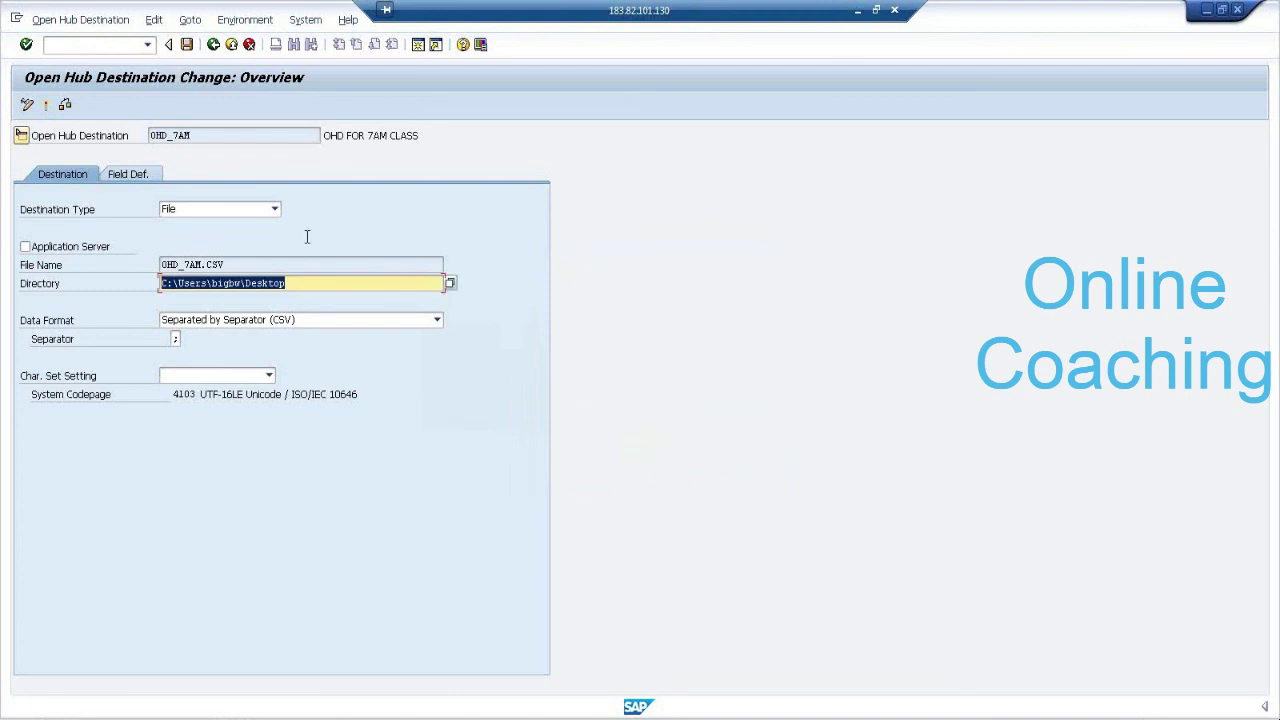
Set the CSV separator to a comma and save the open hub destination, granting access to the Desktop directory.
click(322, 288)
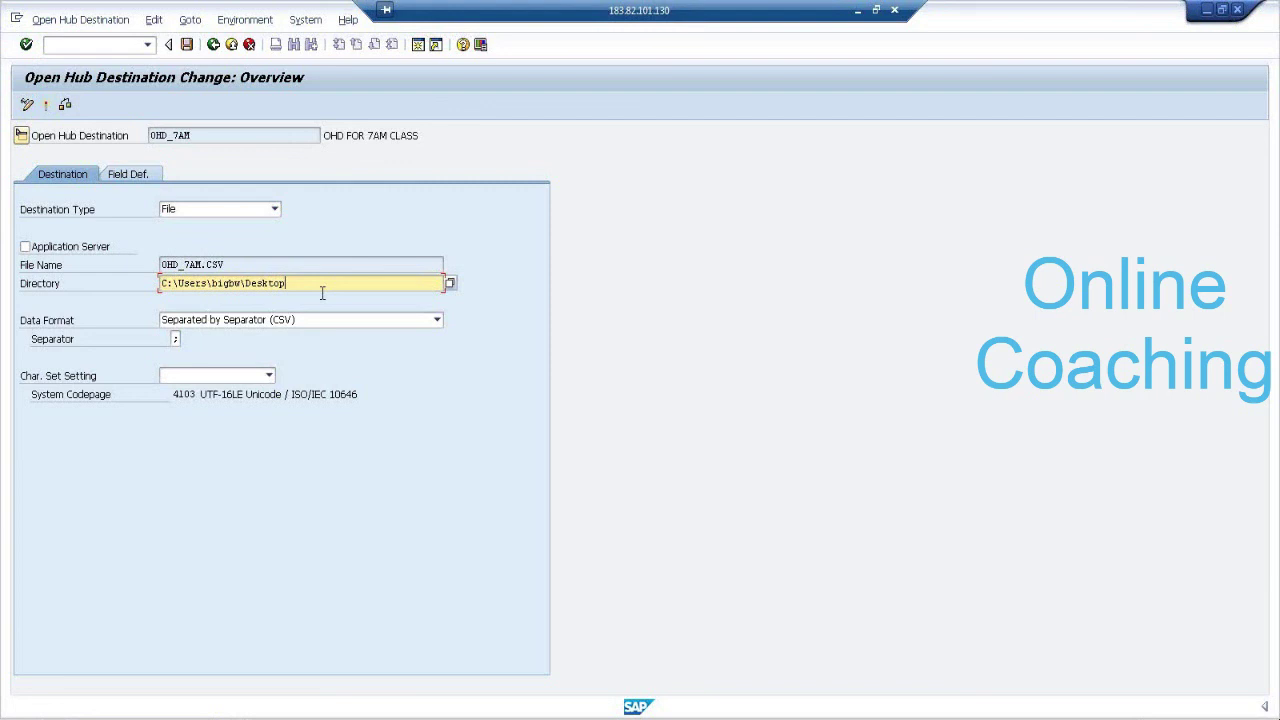
click(324, 317)
click(324, 317)
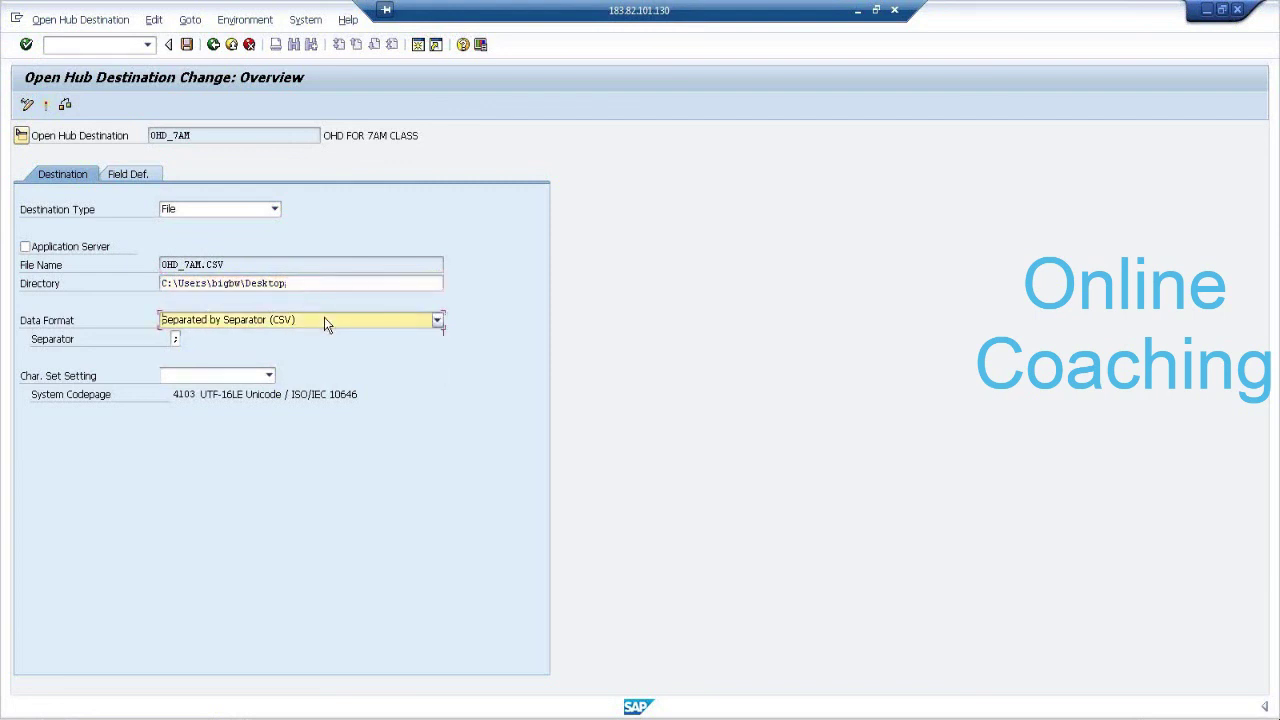
click(175, 339)
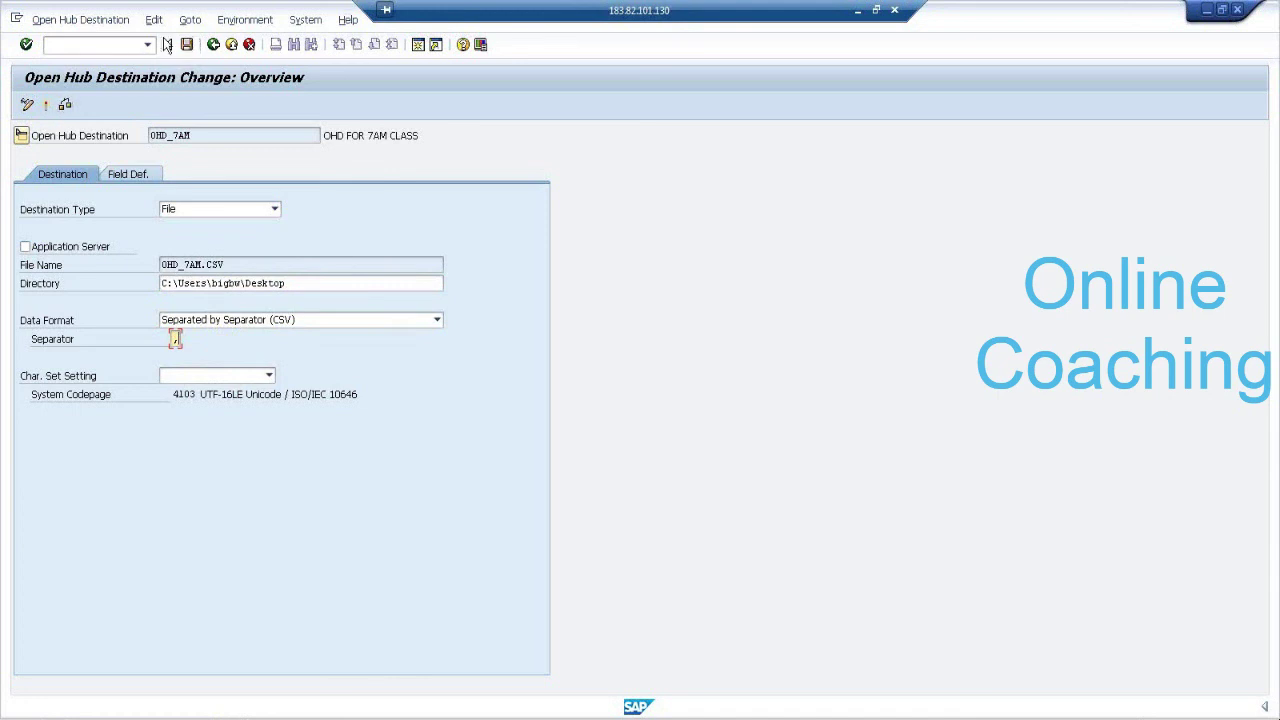
click(188, 47)
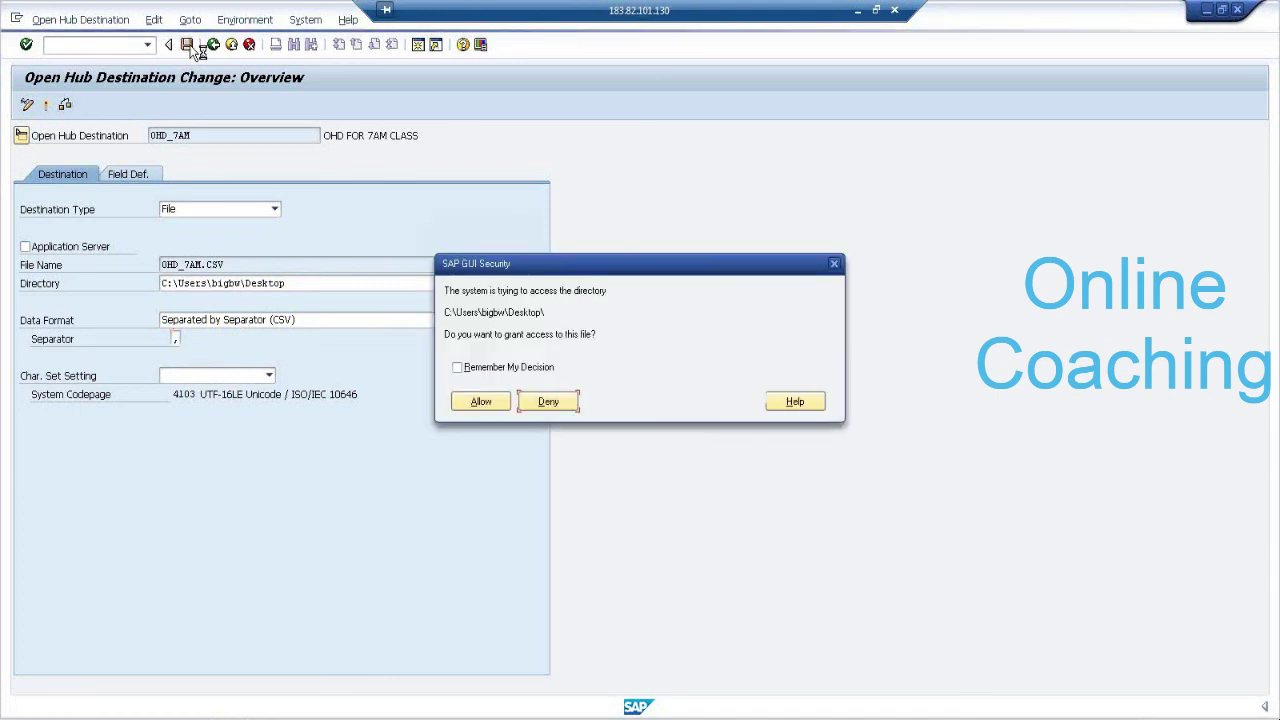
click(462, 400)
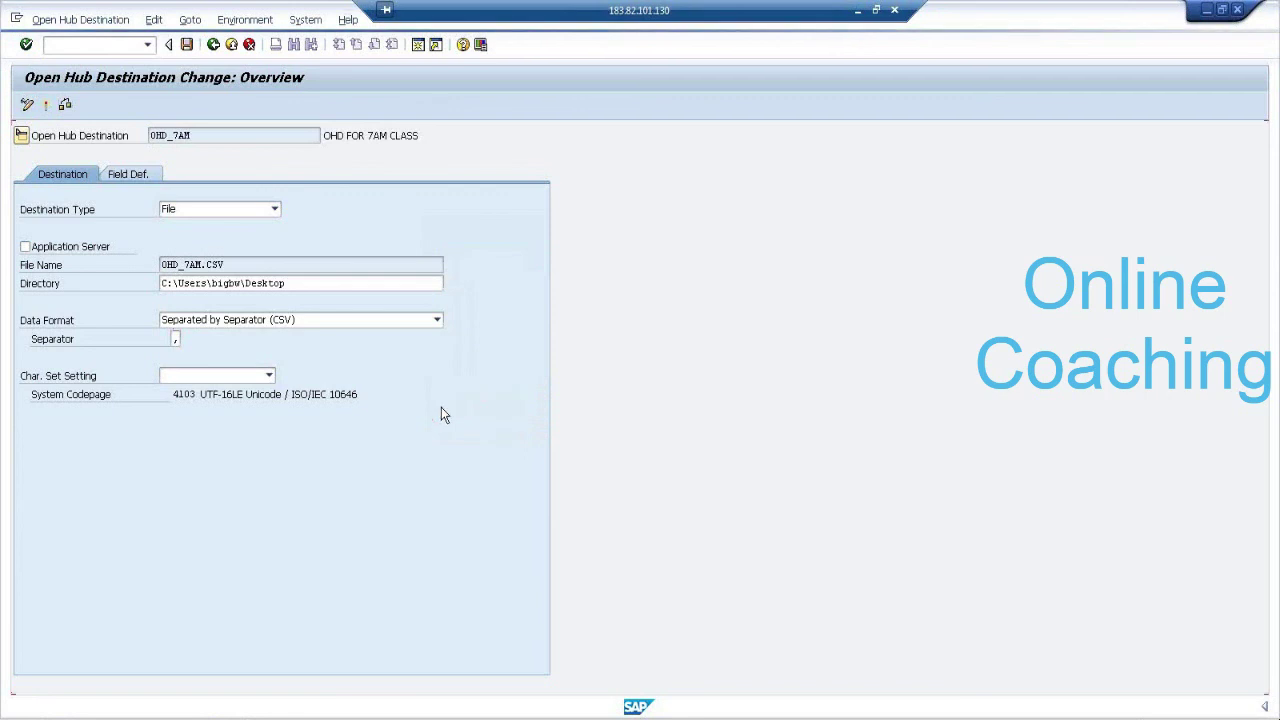
Activate open hub destination OHD_7AM, accepting the check log and granting access to the Desktop directory.
click(46, 105)
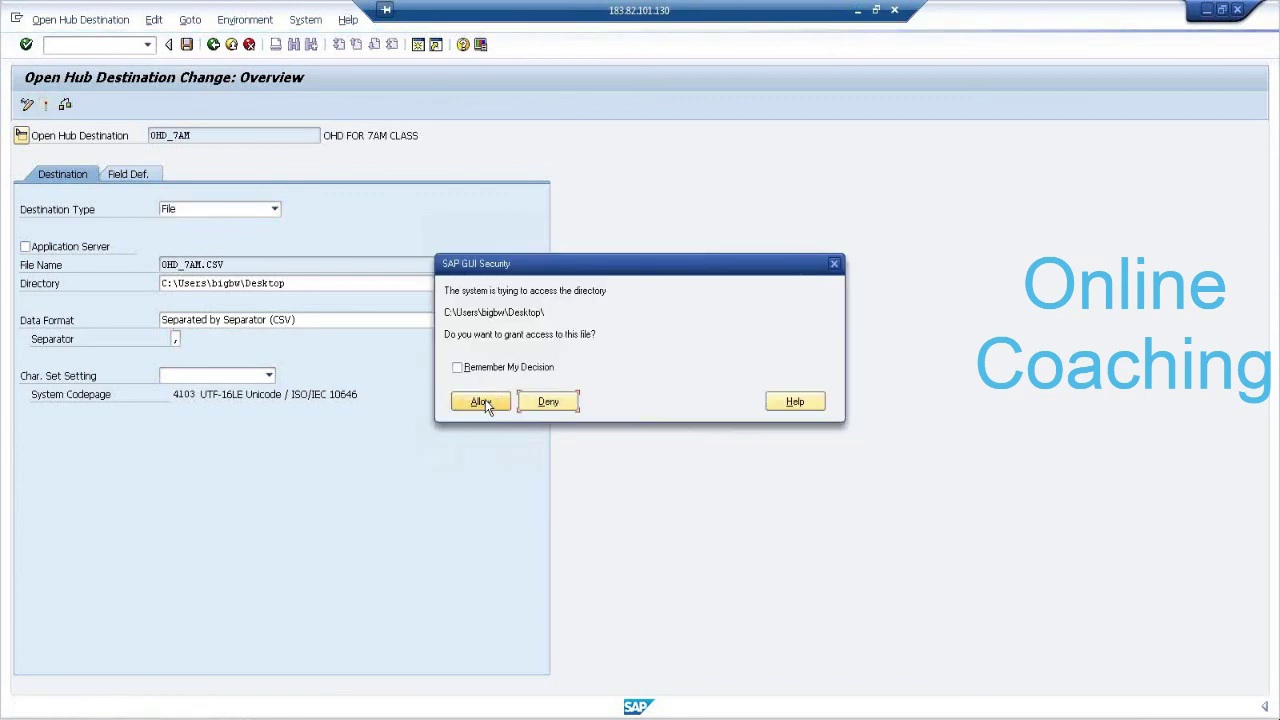
click(483, 402)
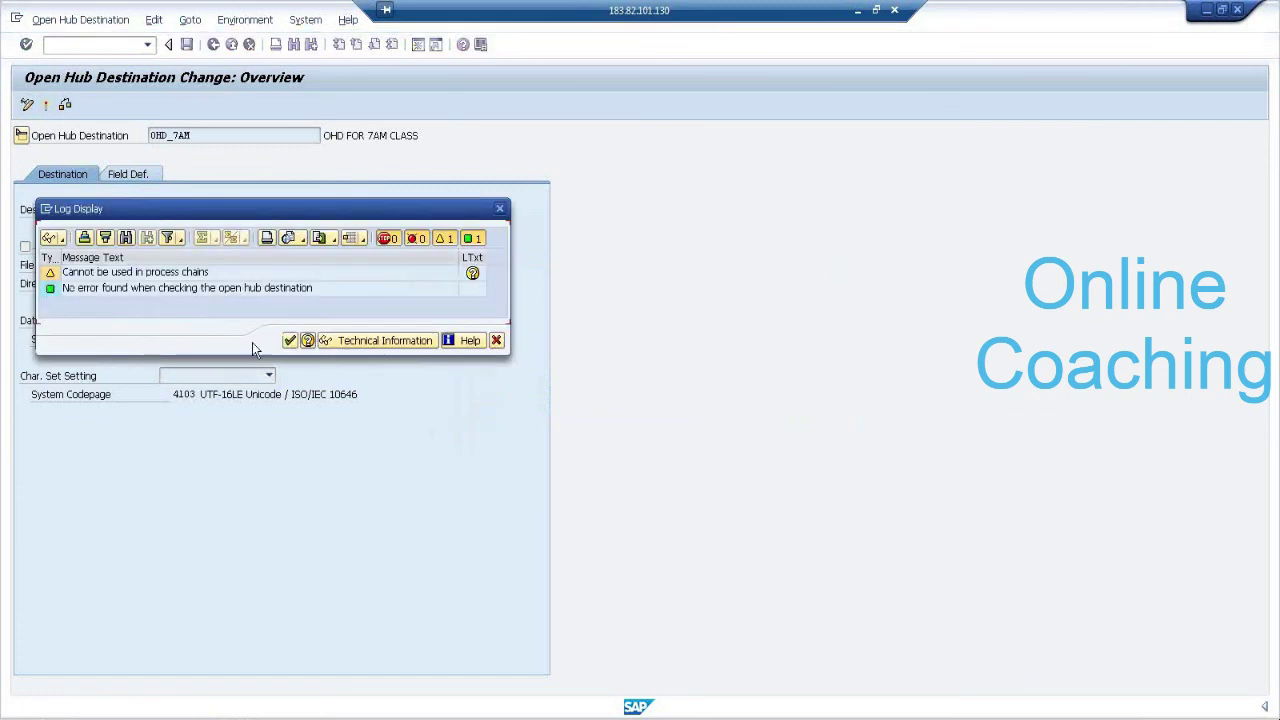
click(289, 341)
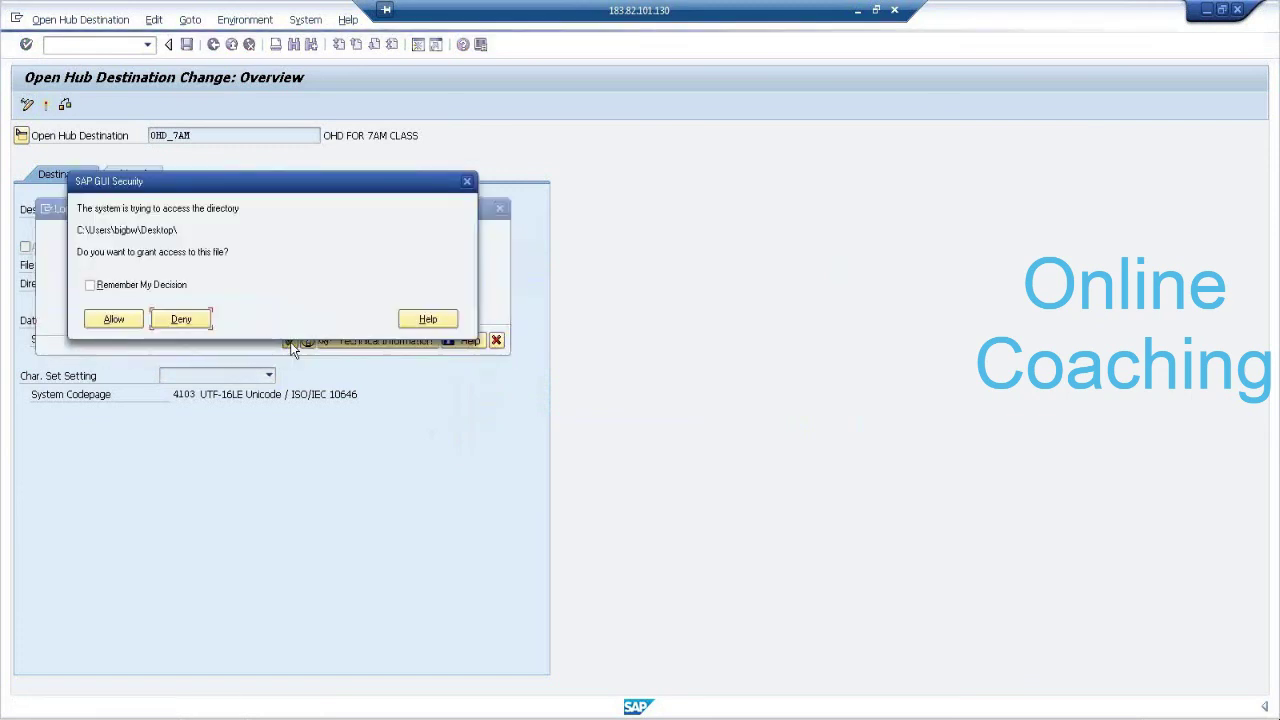
click(114, 319)
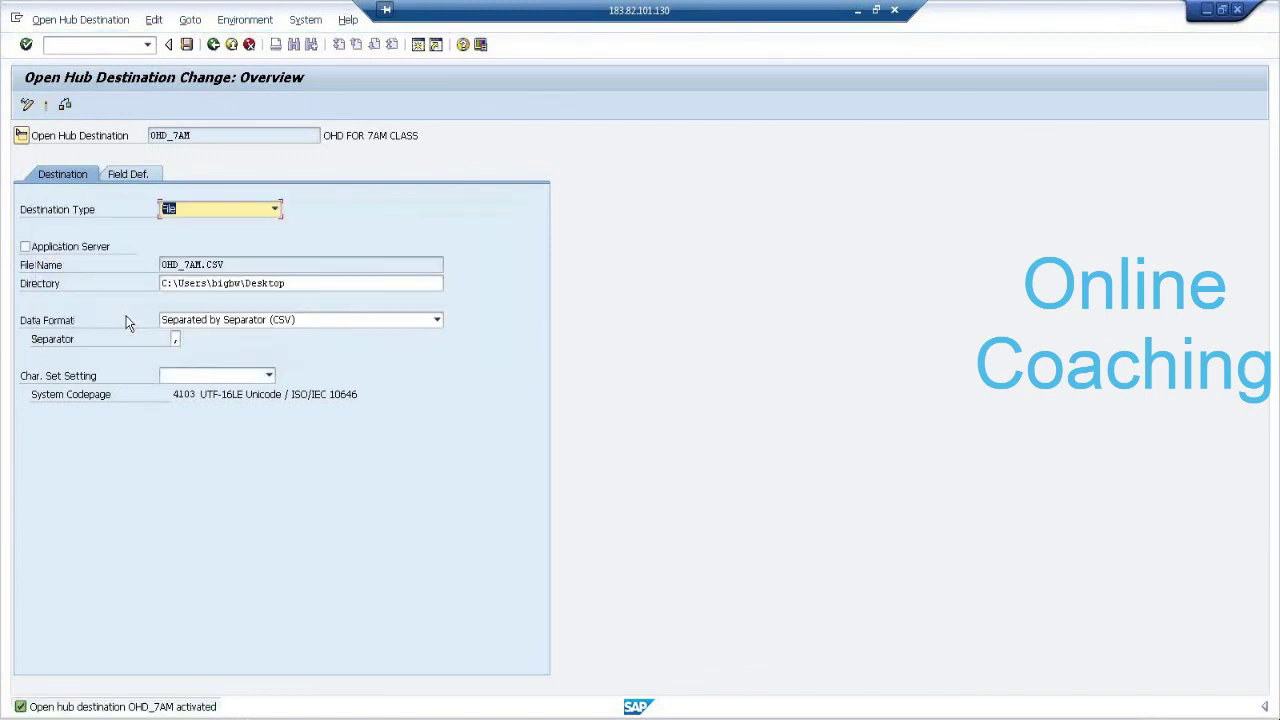
Expand the header details of OHD_7AM and exit the open hub destination editor, granting directory access each time.
click(21, 135)
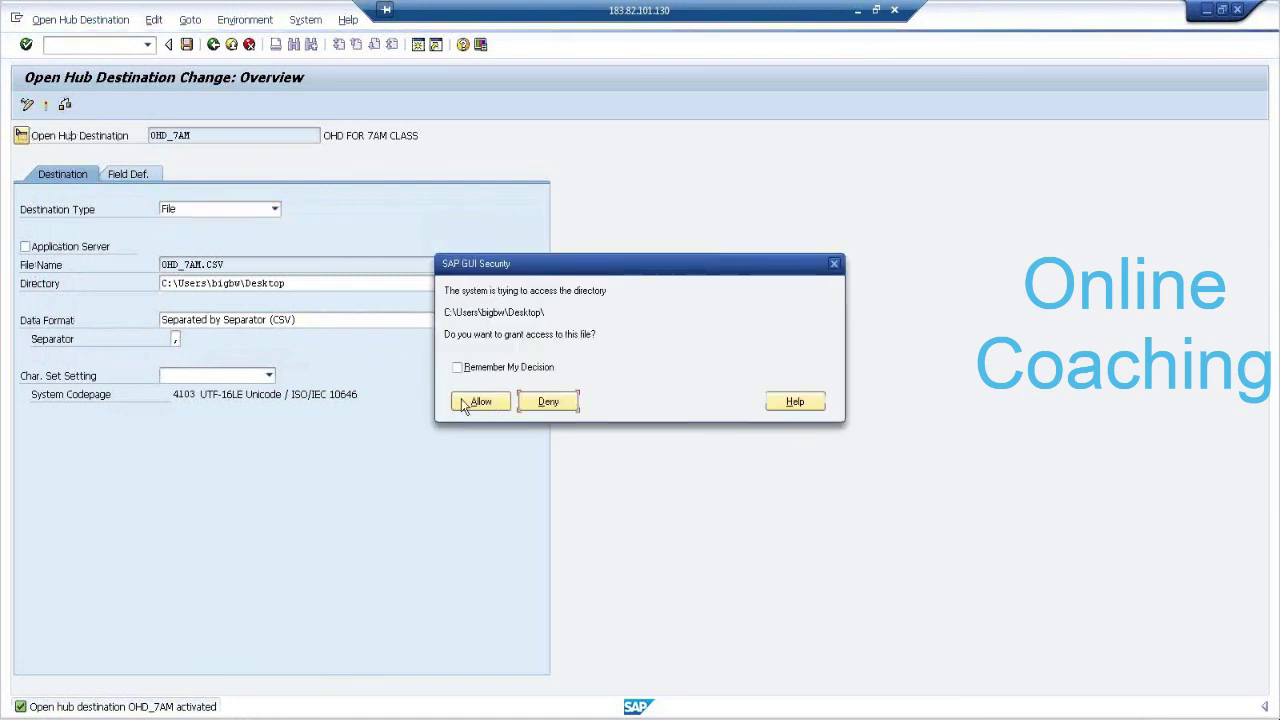
click(480, 403)
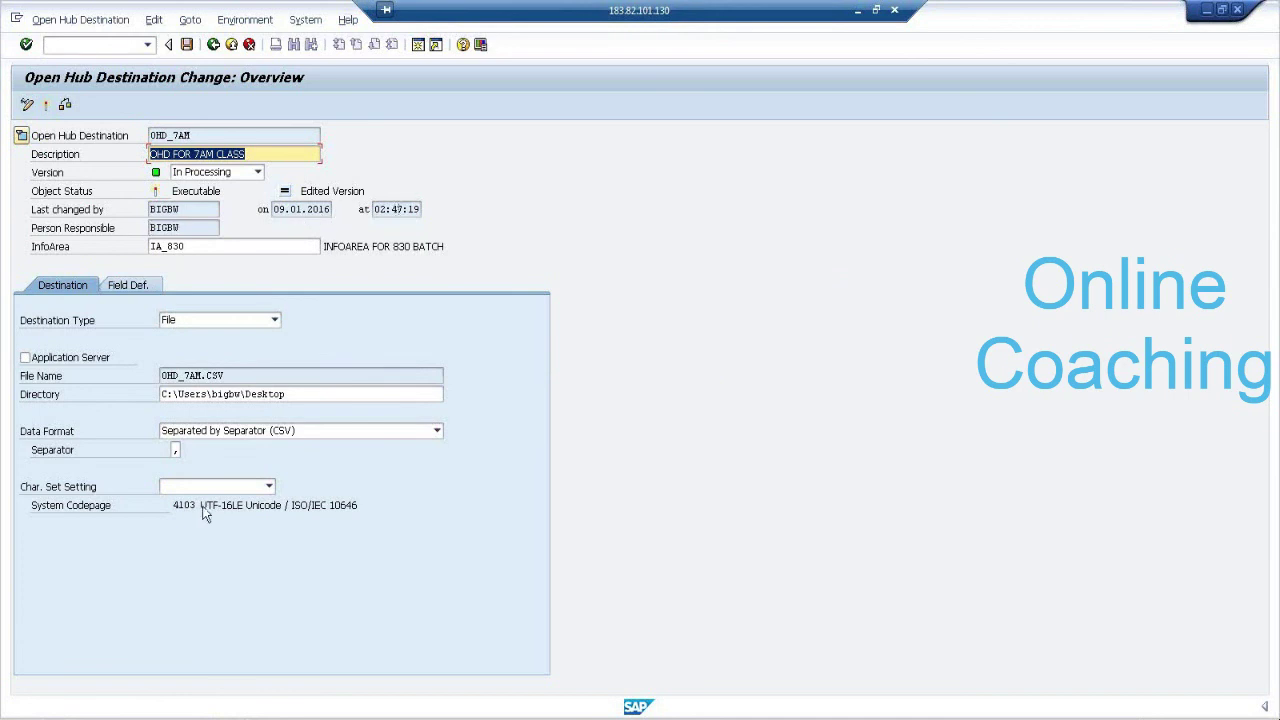
click(213, 46)
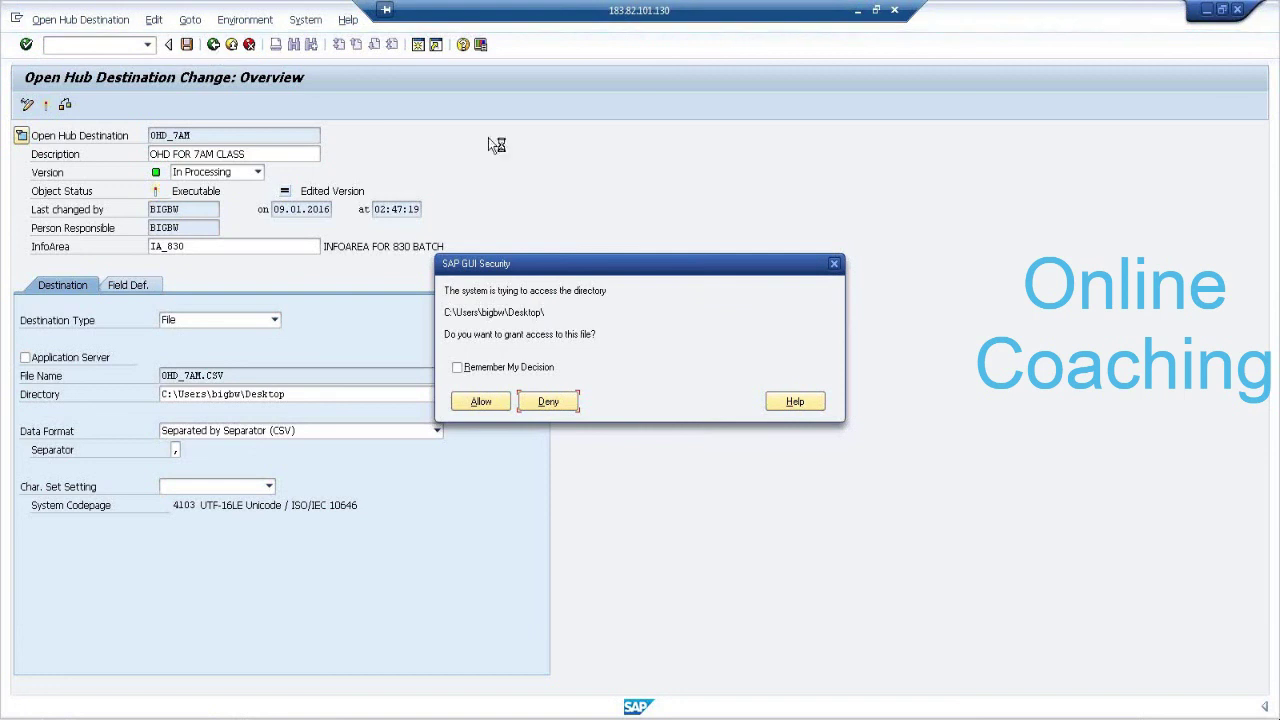
click(480, 401)
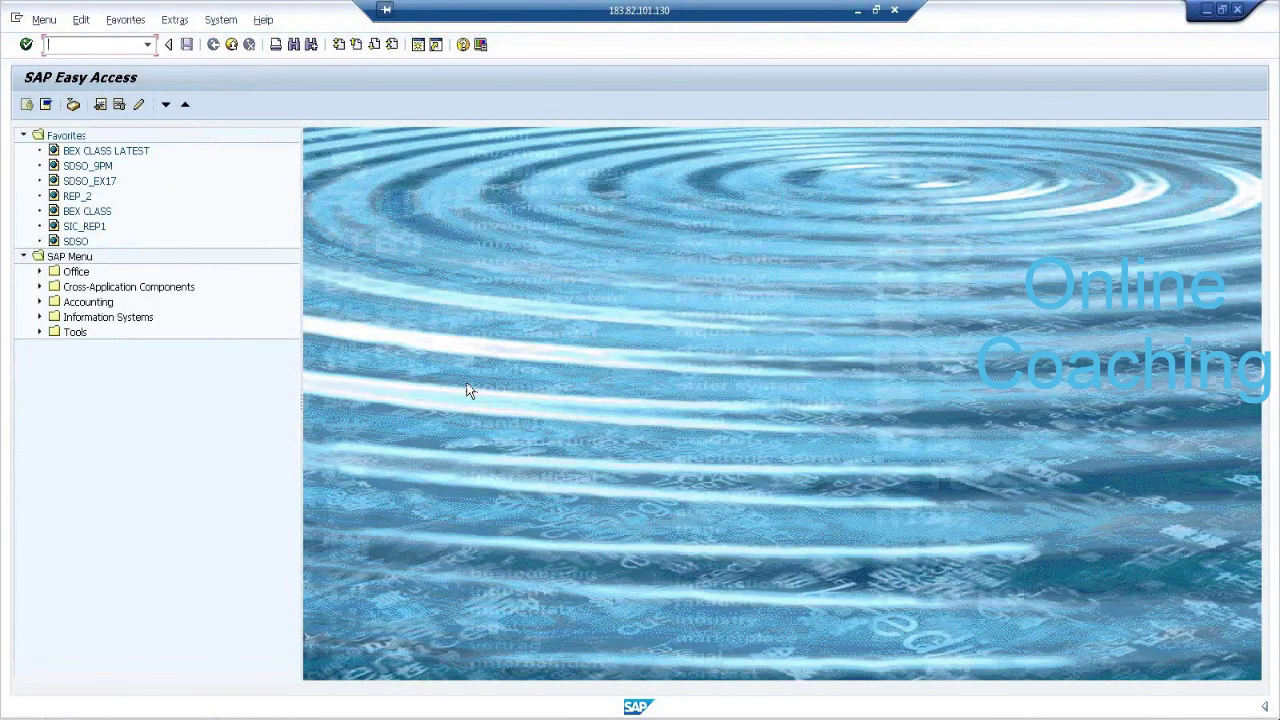
Open the Data Warehousing Workbench with RSA1, switch to the open hub destinations and expand INFOAREA FOR 830 BATCH.
text(R)
key(Return)
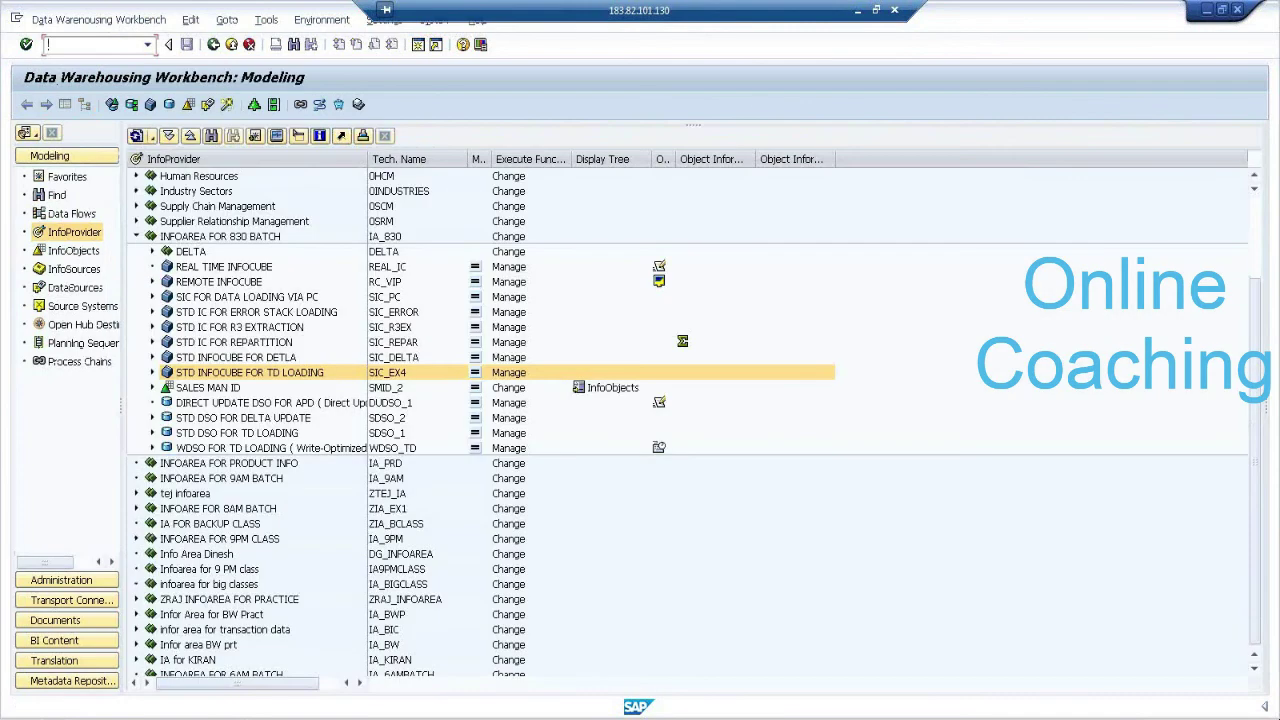
click(135, 238)
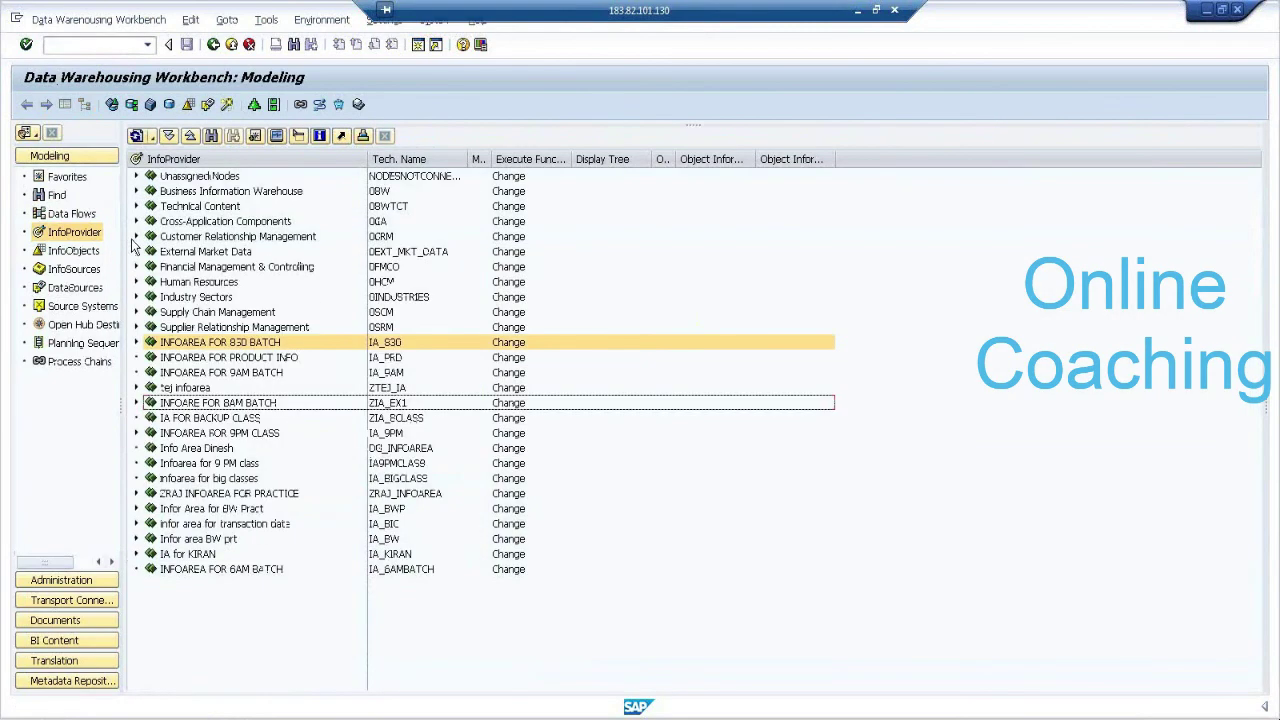
click(98, 325)
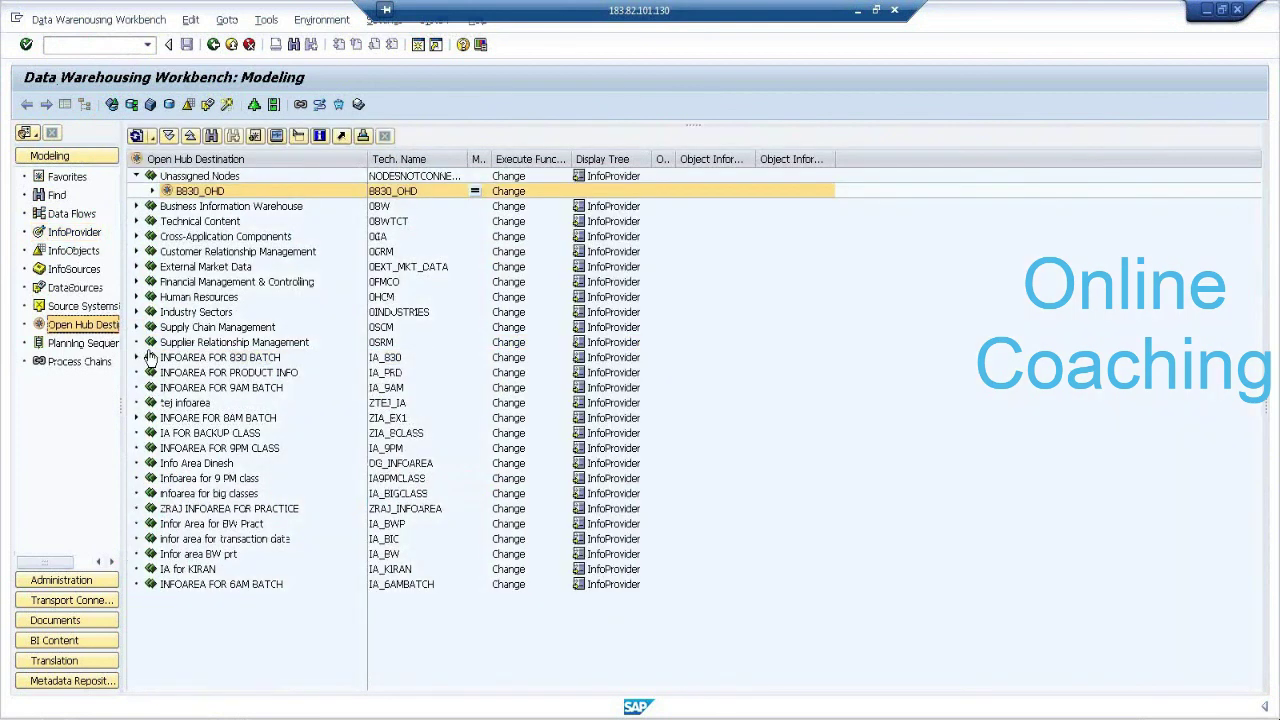
click(137, 176)
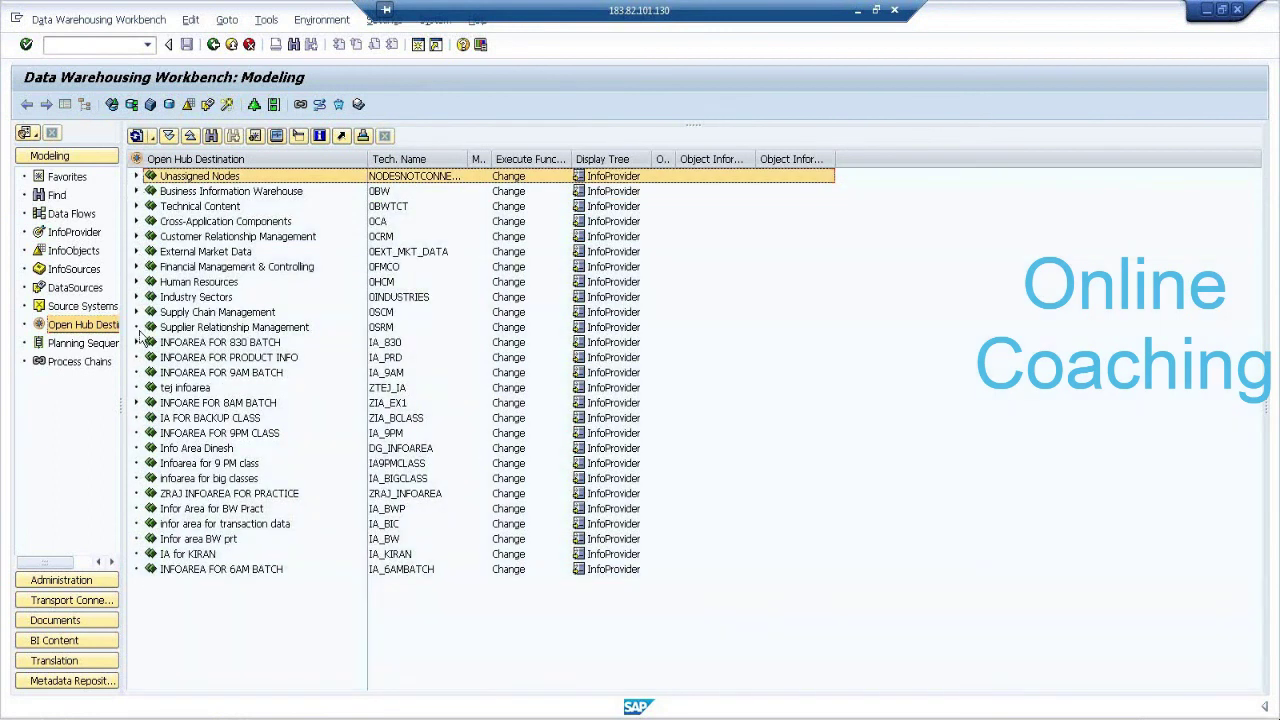
click(138, 342)
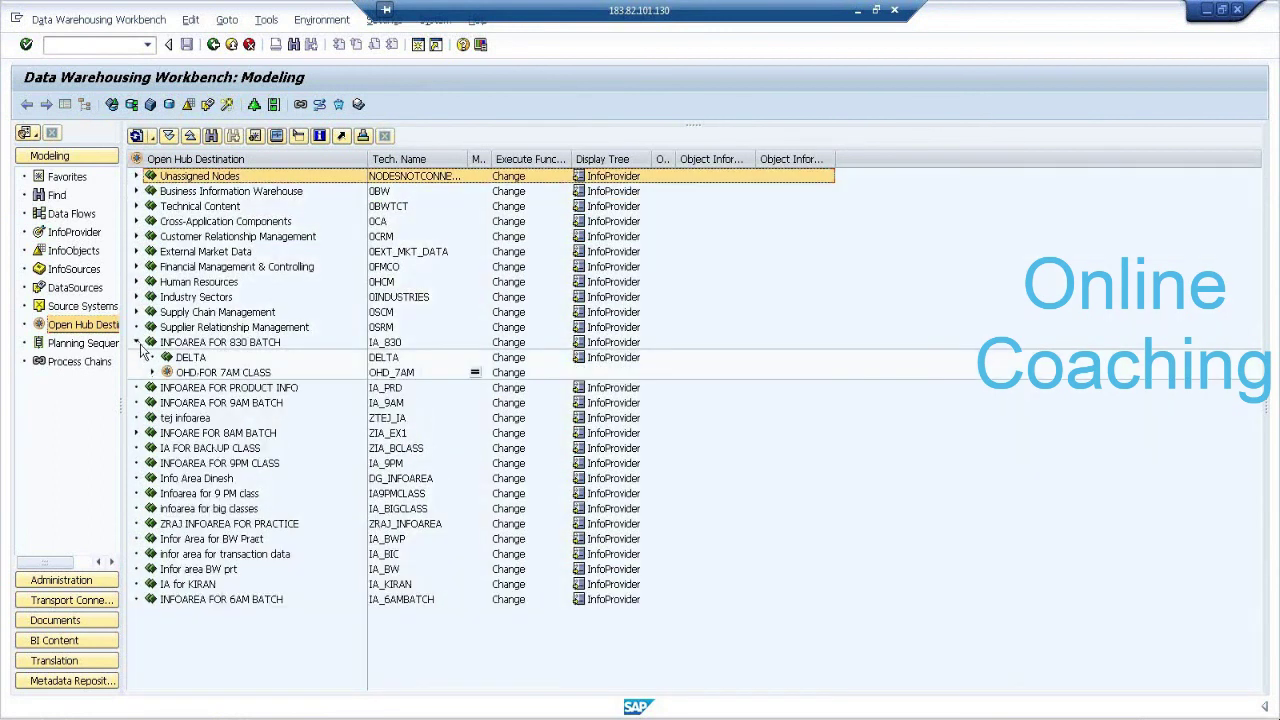
Expand OHD FOR 7AM CLASS and examine which source its data transfer process and transformation use.
click(215, 388)
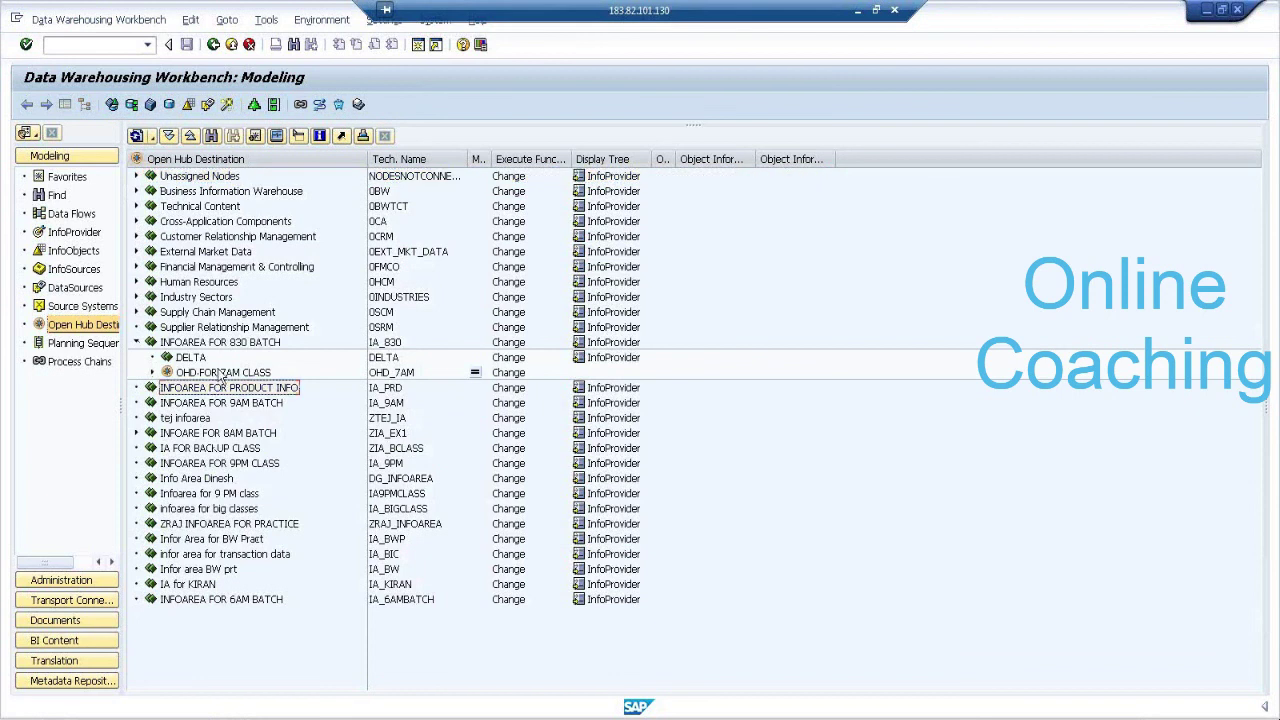
click(220, 372)
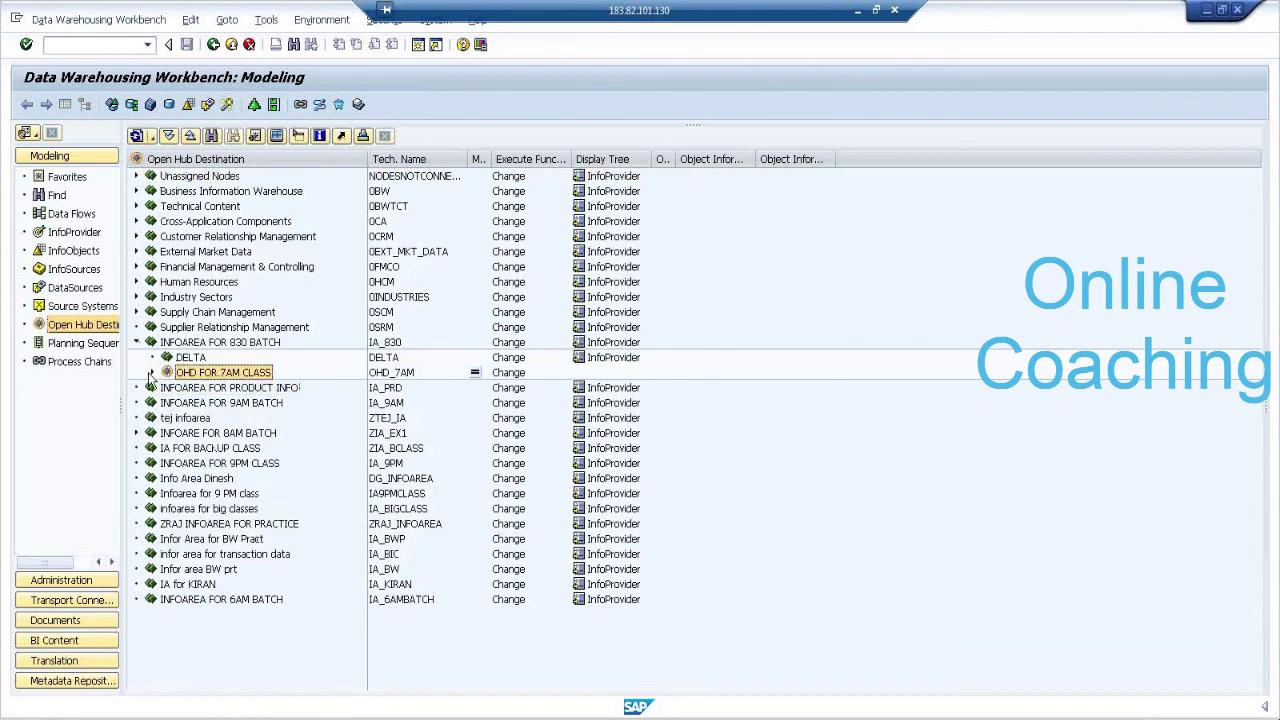
click(152, 372)
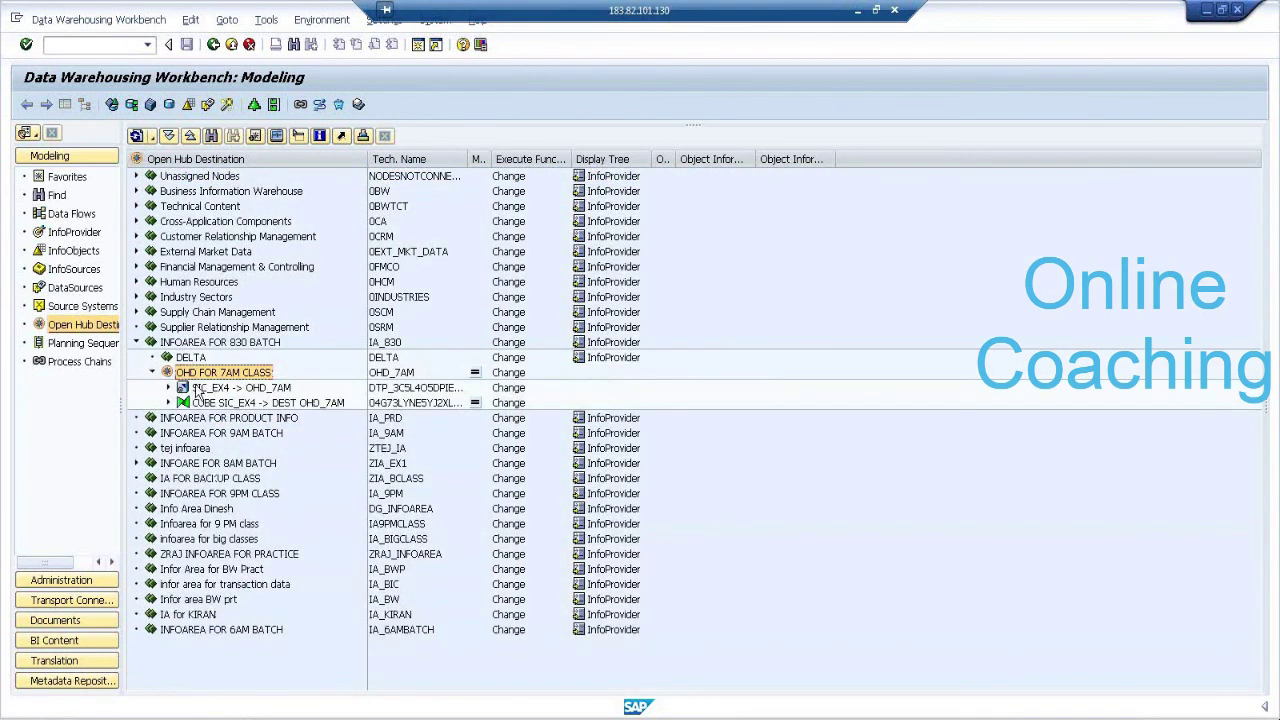
click(203, 388)
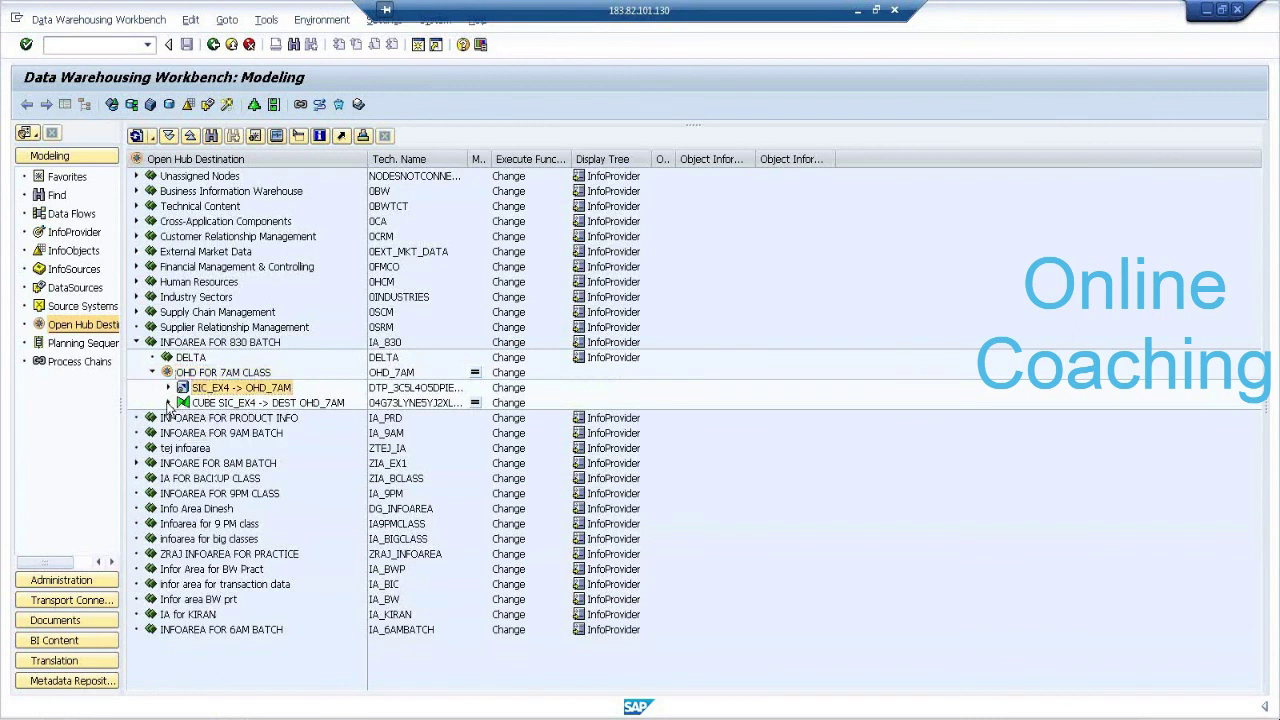
click(168, 402)
click(168, 387)
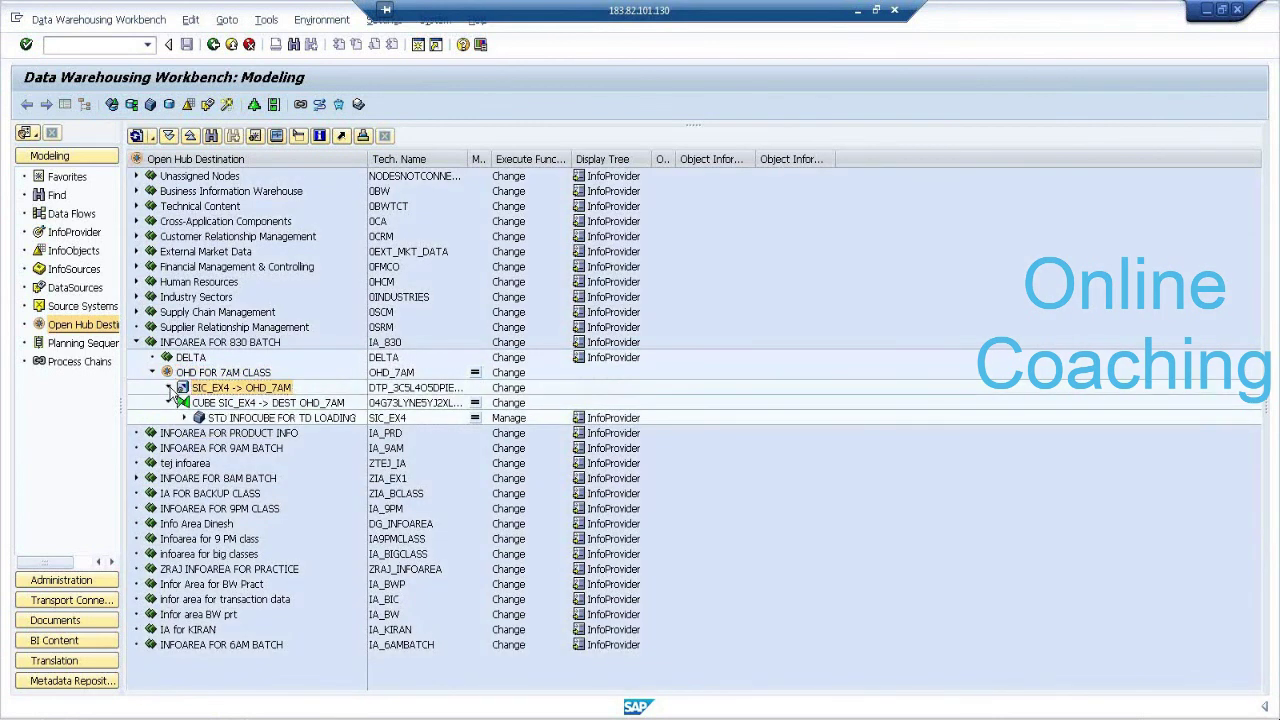
click(230, 403)
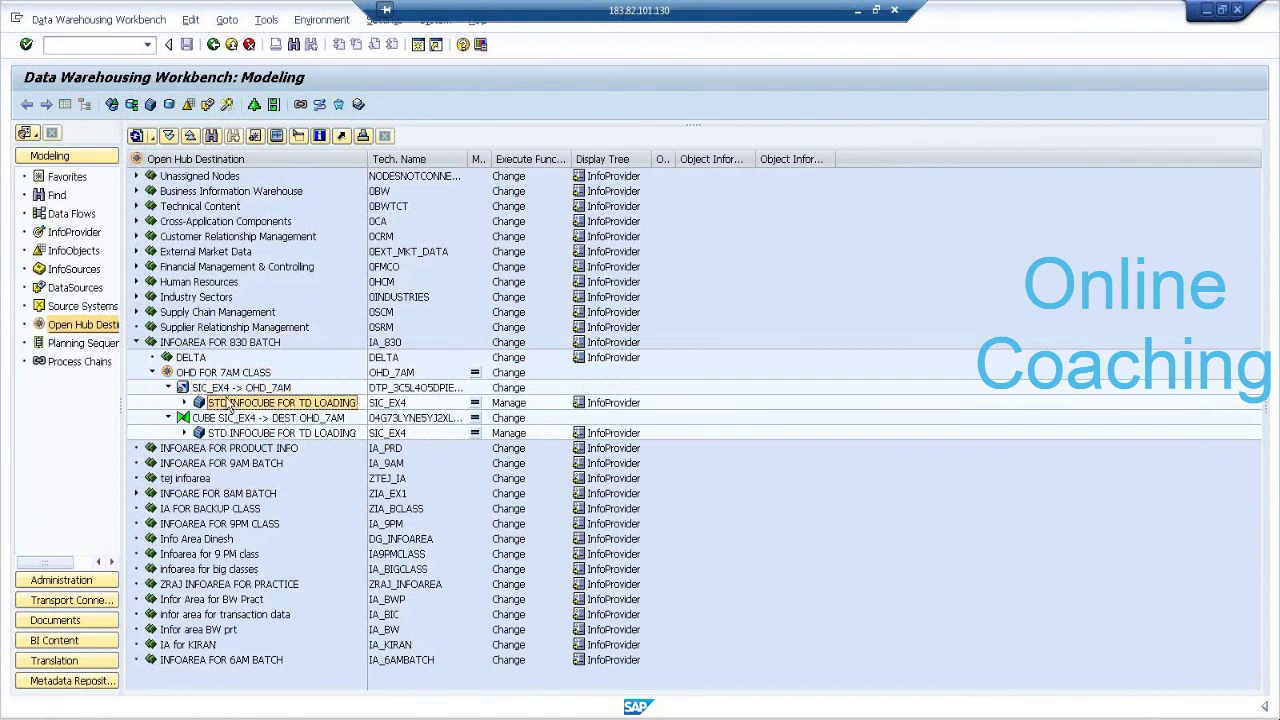
click(168, 387)
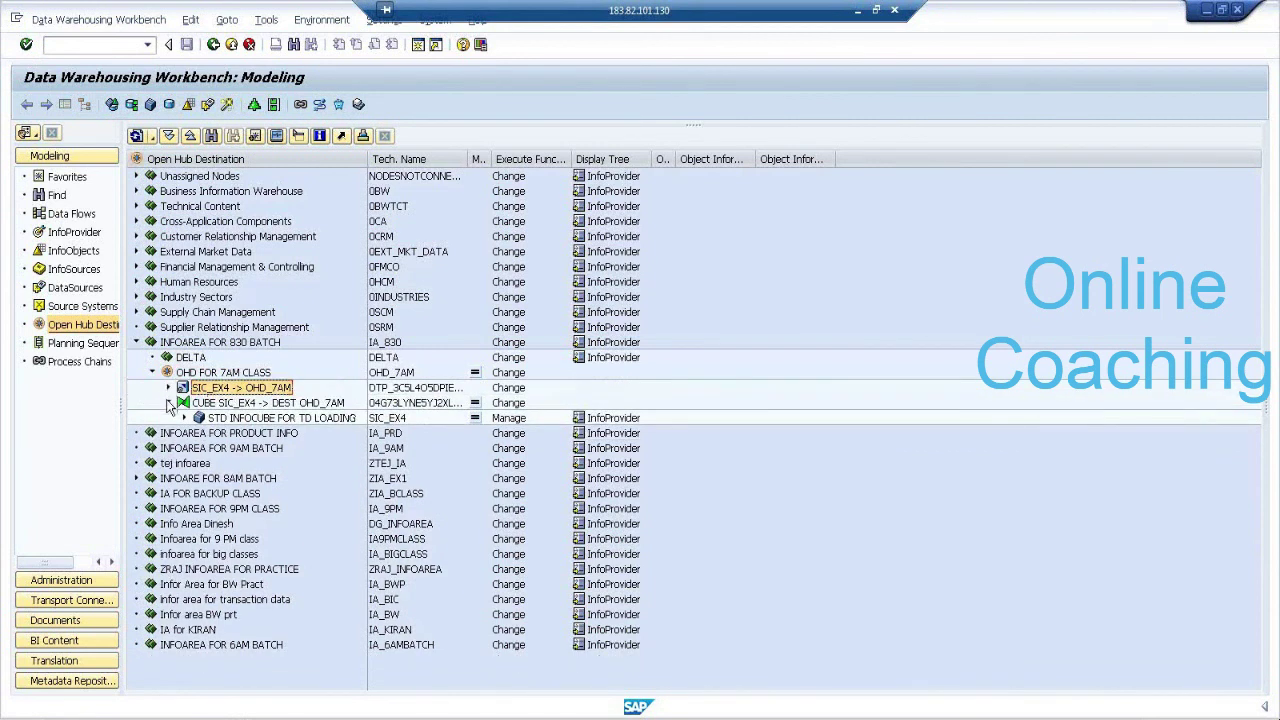
click(168, 402)
Execute the data transfer process SIC_EX4 -> OHD_7AM, allowing the file creation and deletion on the Desktop and declining the request monitor.
double_click(398, 388)
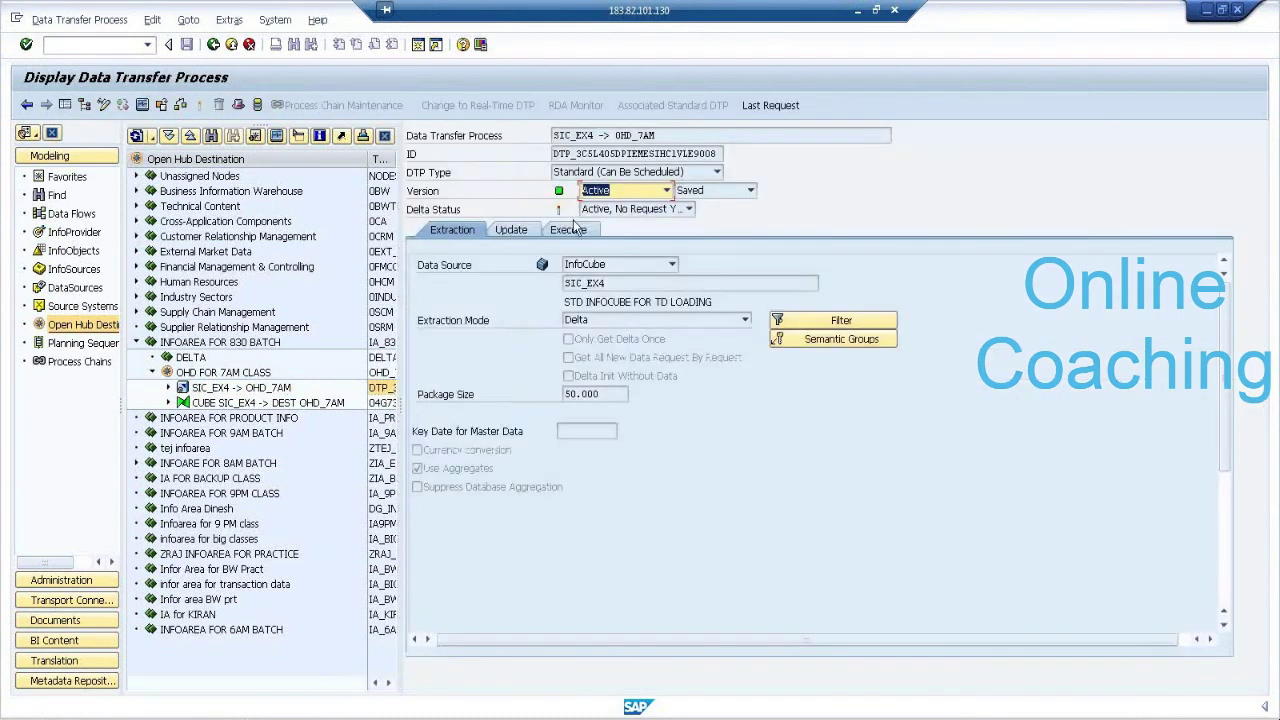
click(577, 229)
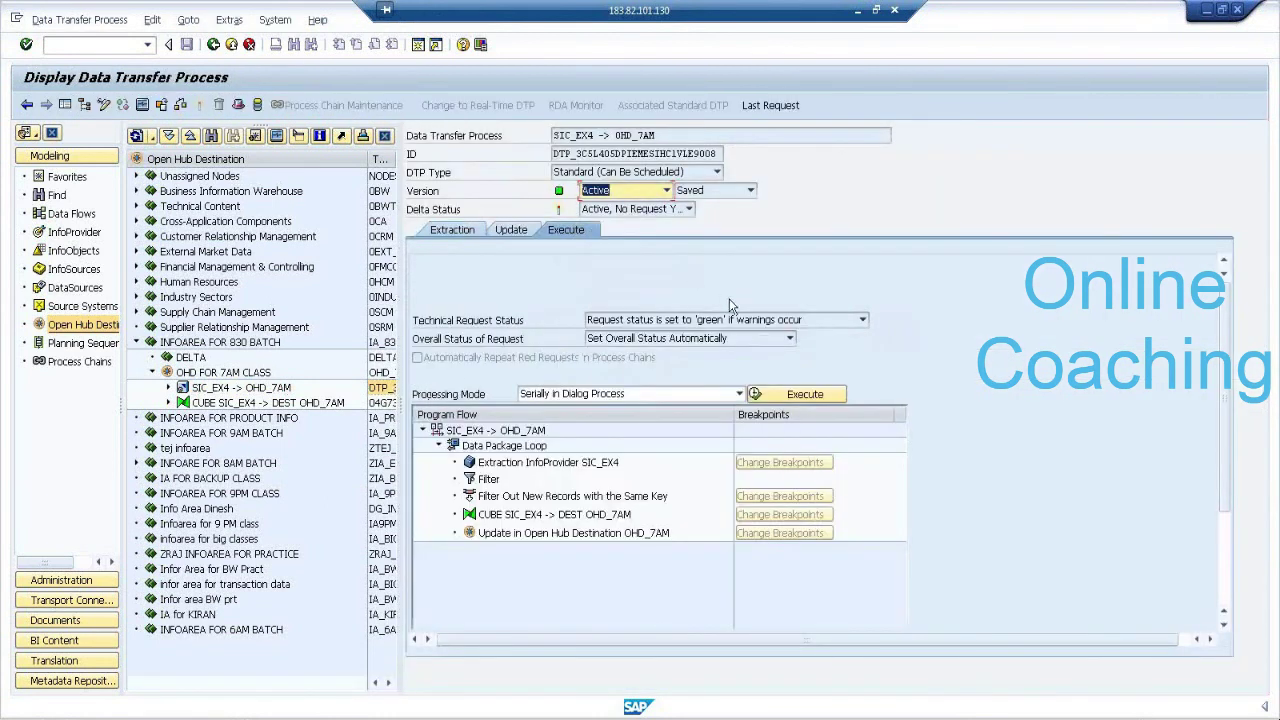
click(822, 392)
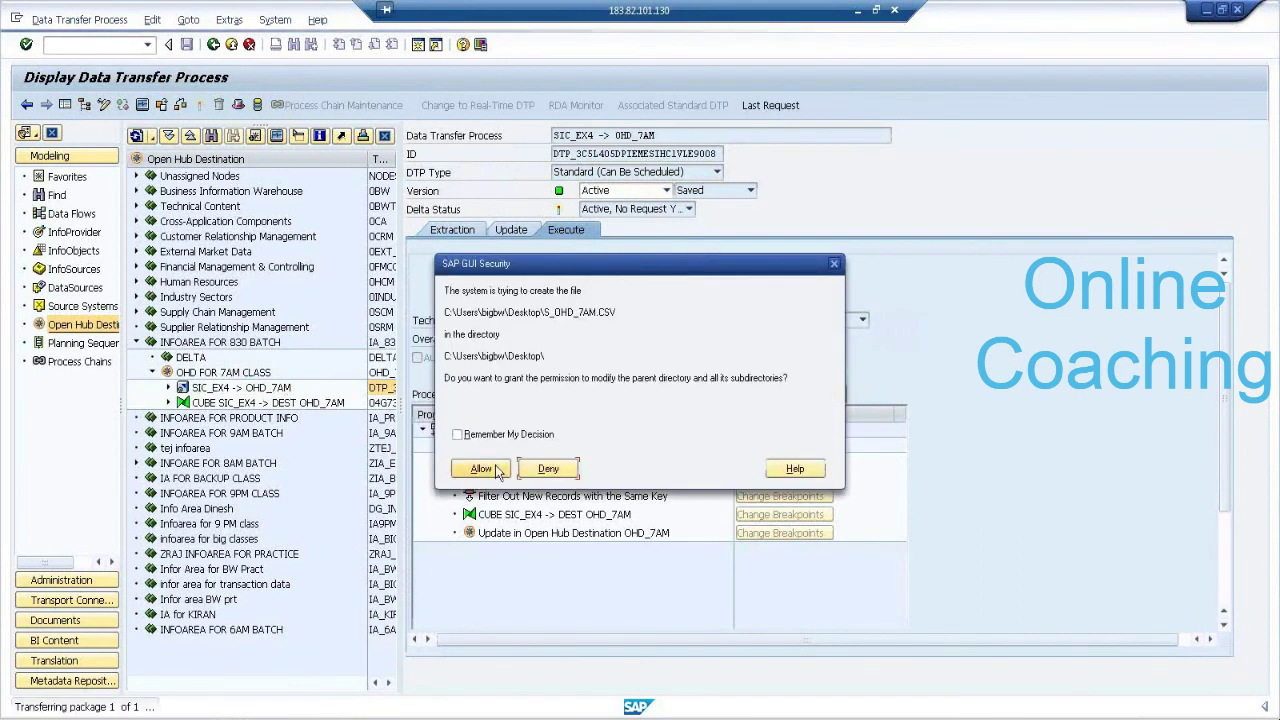
click(482, 469)
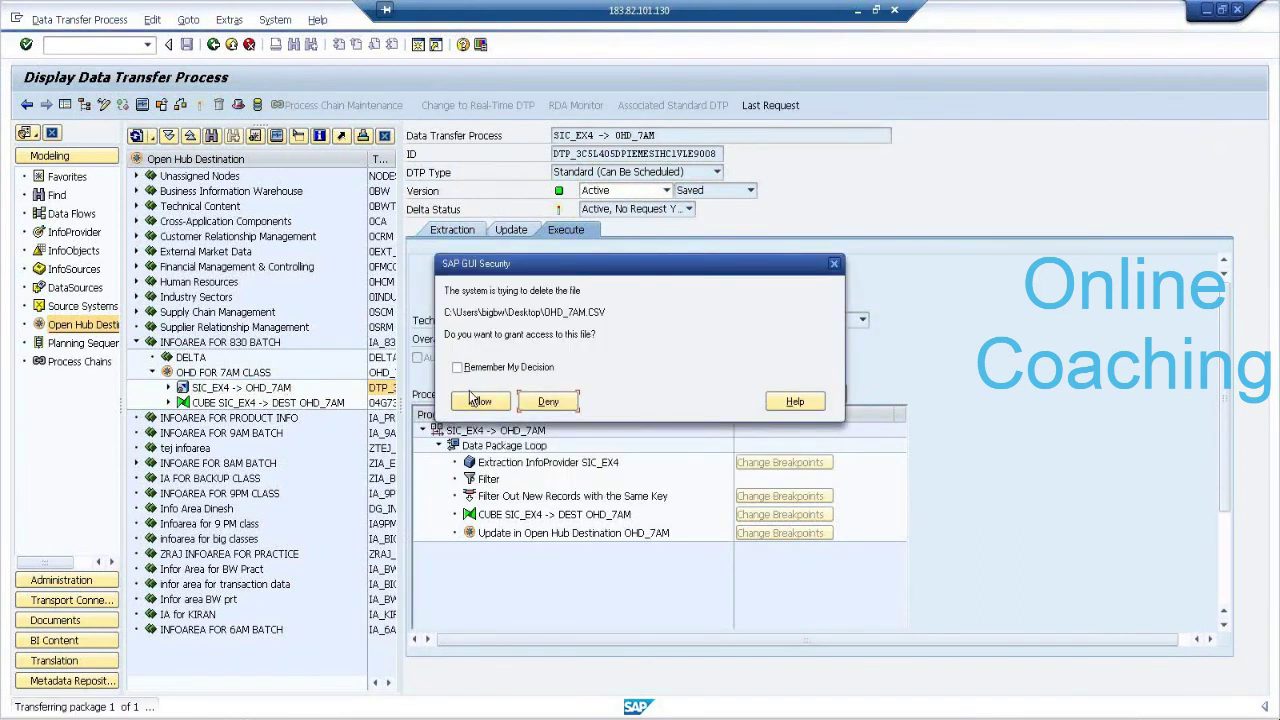
click(476, 400)
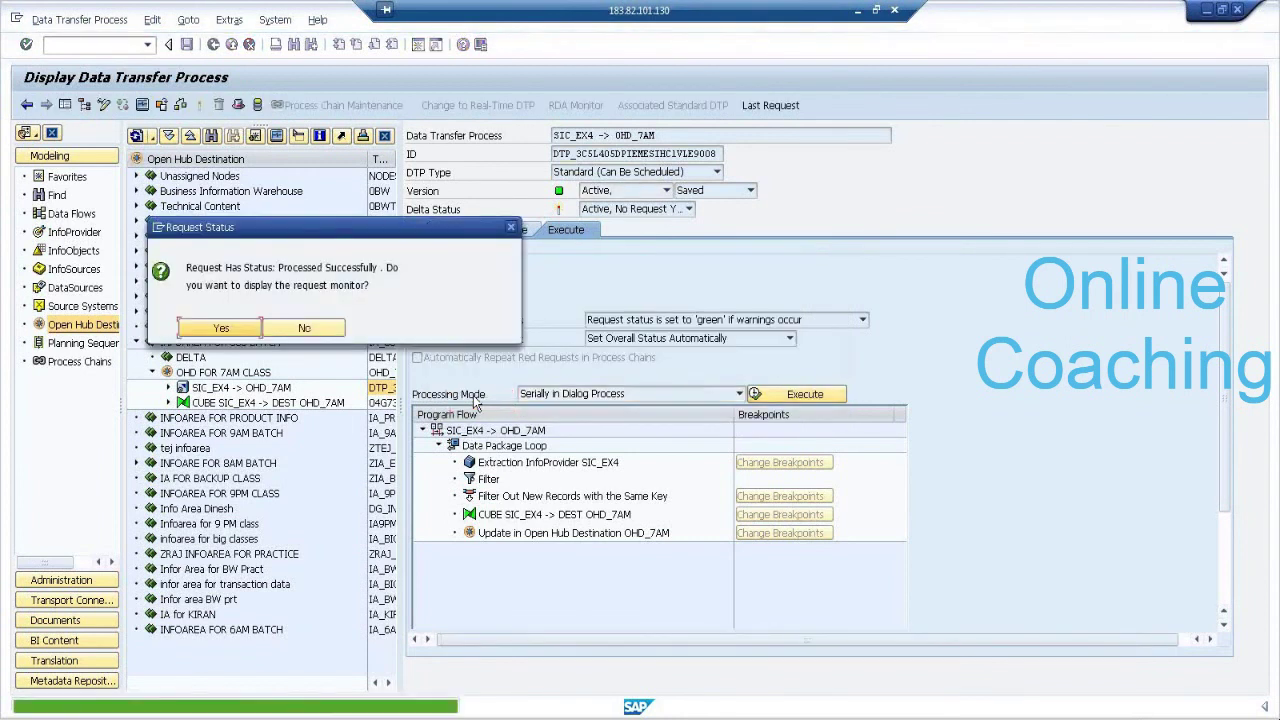
click(284, 328)
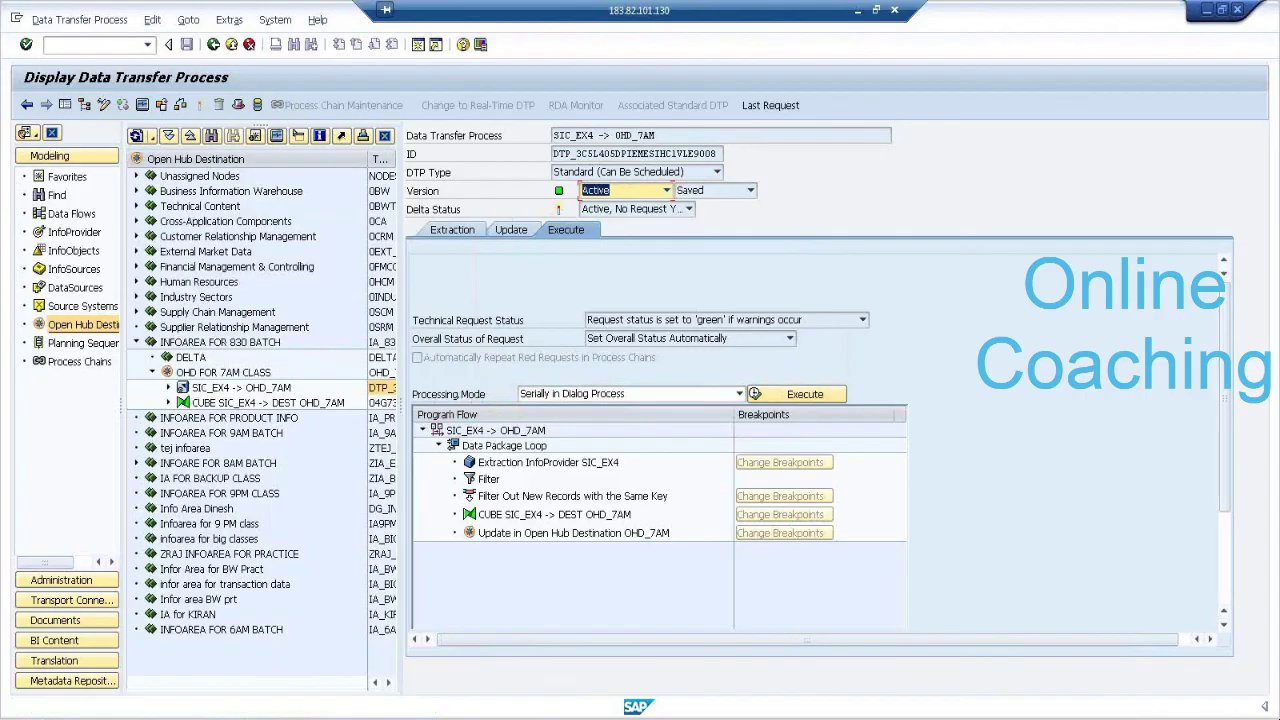
Show the remote desktop and move the OHD_7AM and S_OHD_7AM files side by side in the empty area.
click(1276, 714)
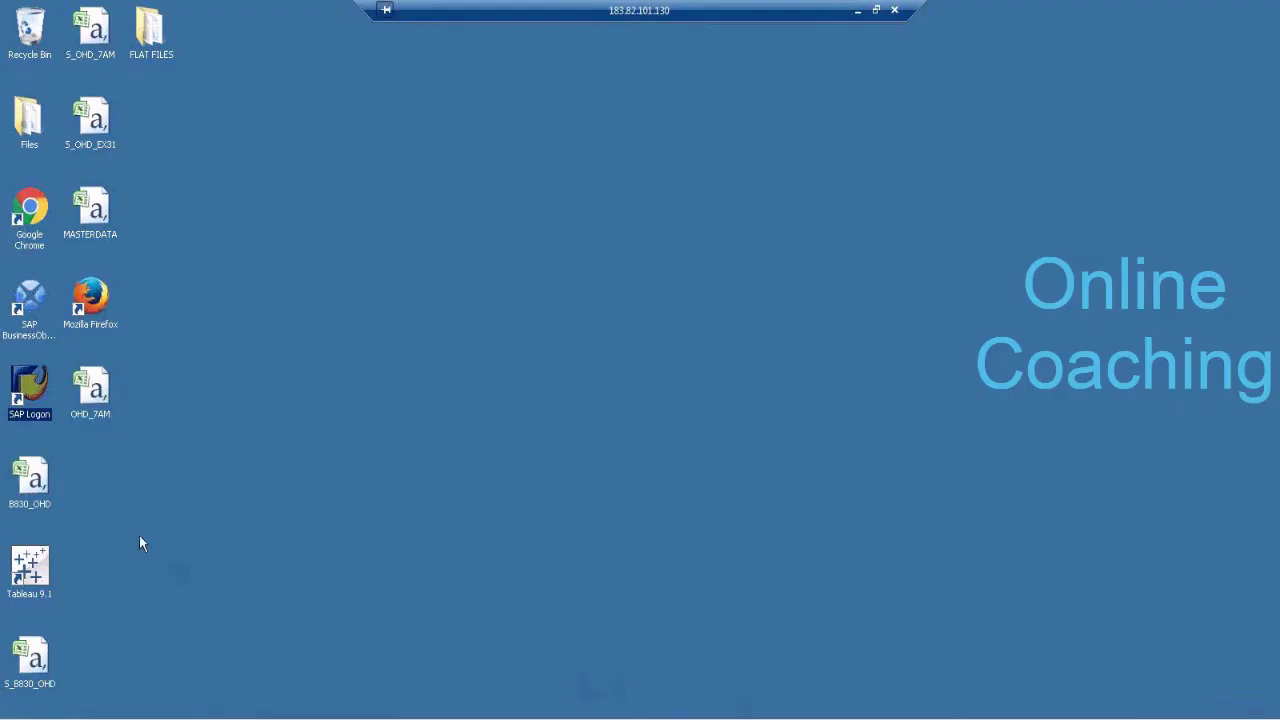
click(100, 403)
drag(100, 400, 441, 333)
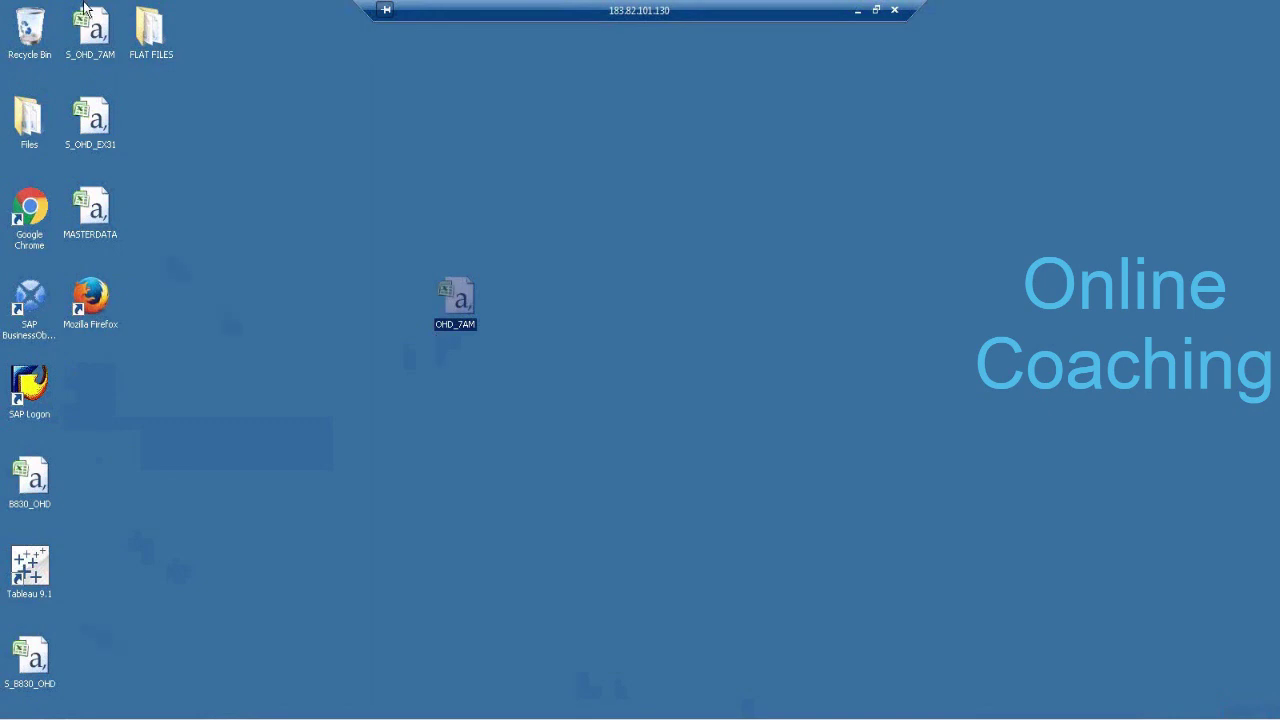
click(96, 34)
drag(99, 37, 356, 293)
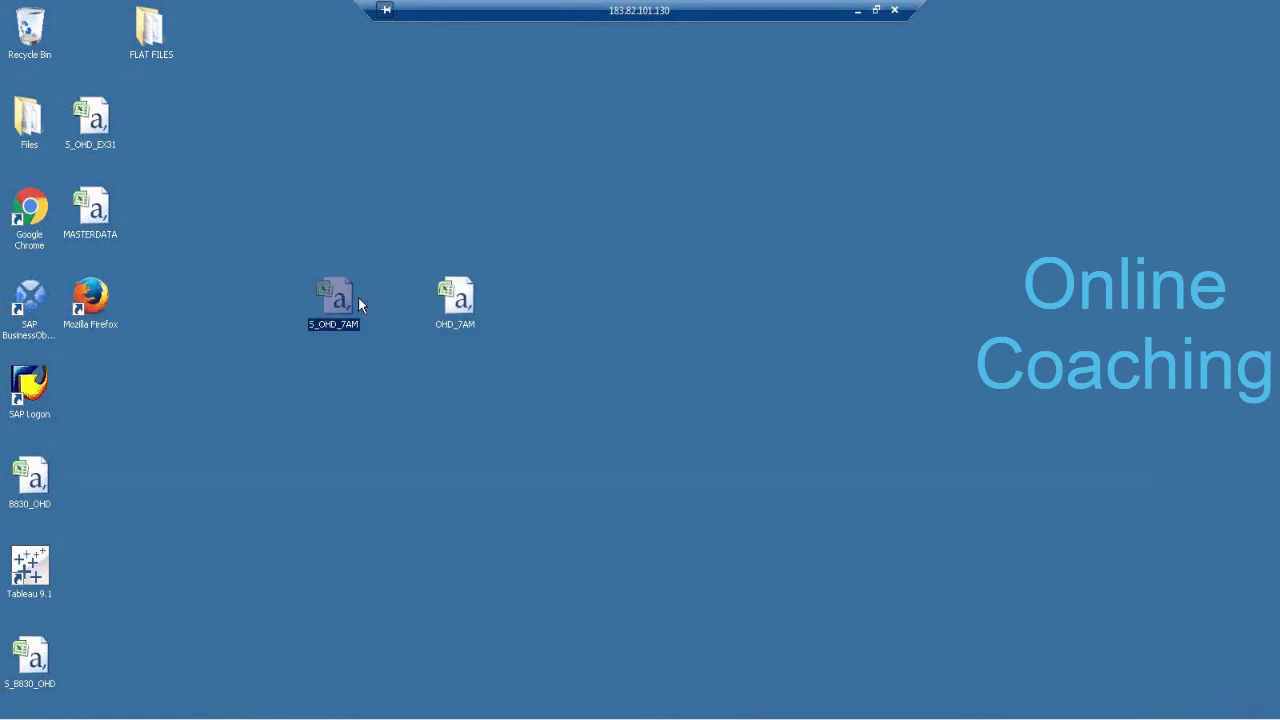
click(377, 353)
drag(333, 297, 380, 297)
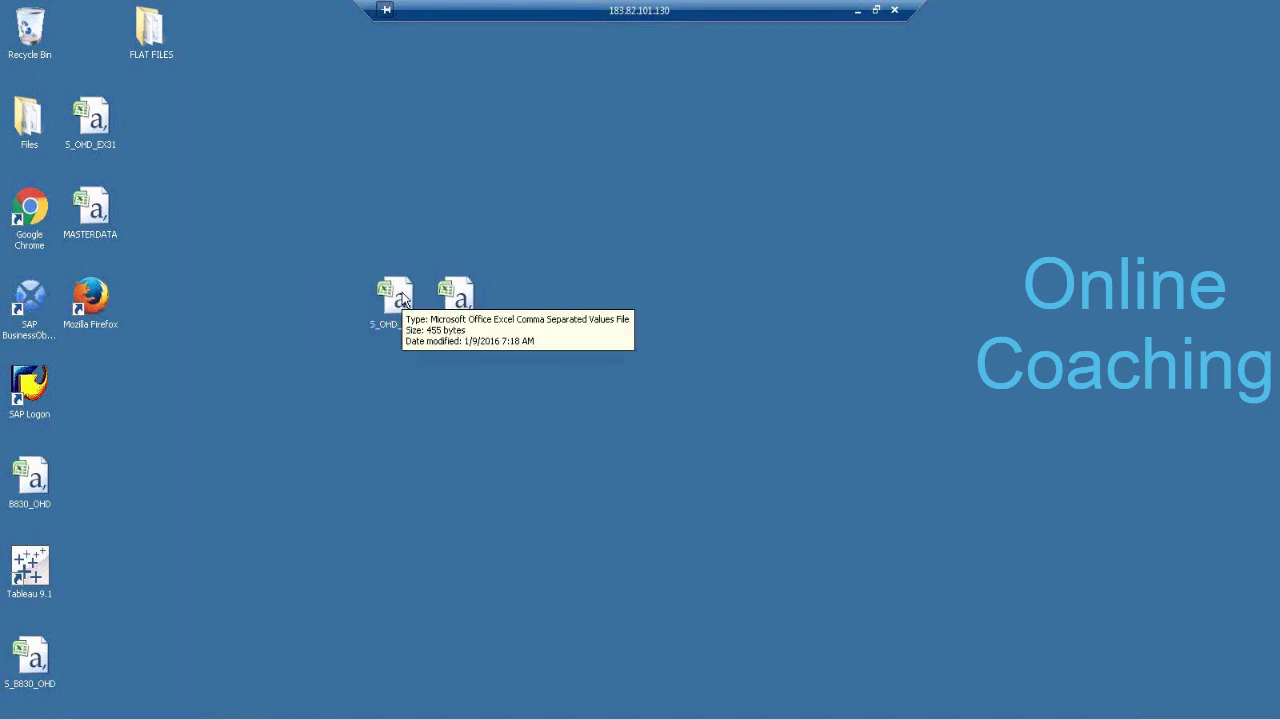
Examine the contents of the S_OHD_7AM and OHD_7AM files, closing both without saving, and minimize the remote desktop.
double_click(396, 298)
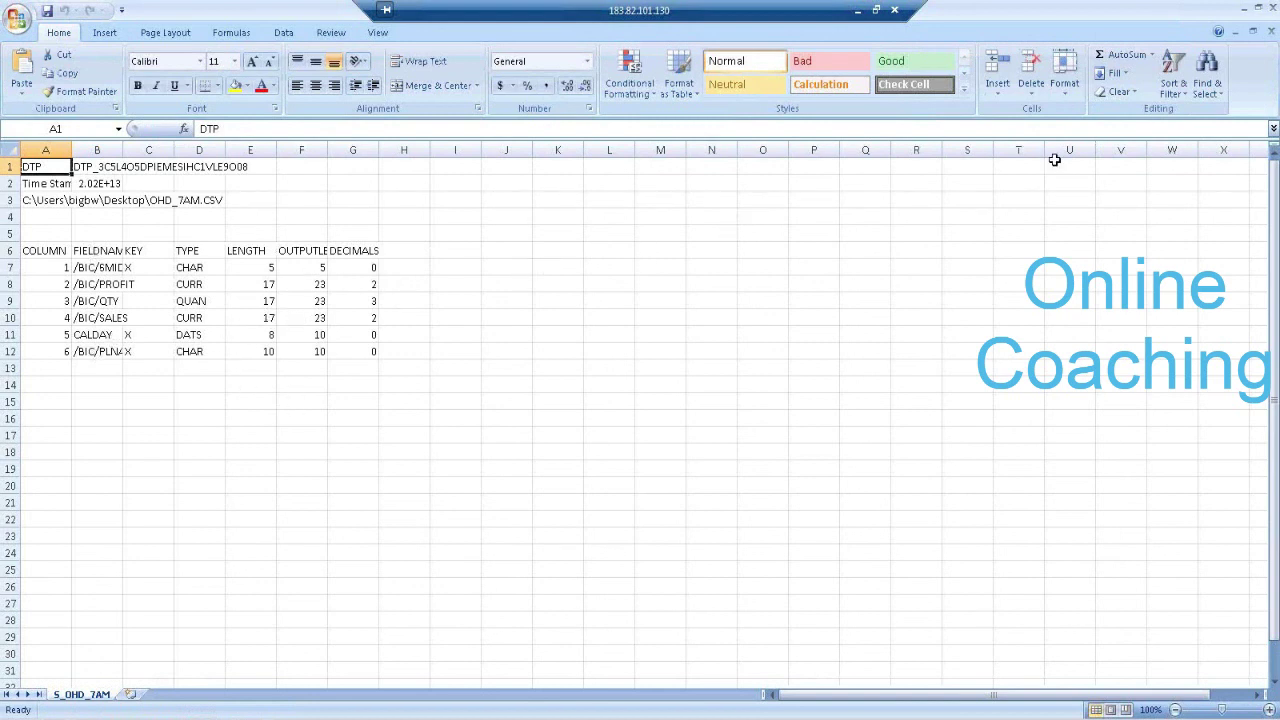
click(1271, 7)
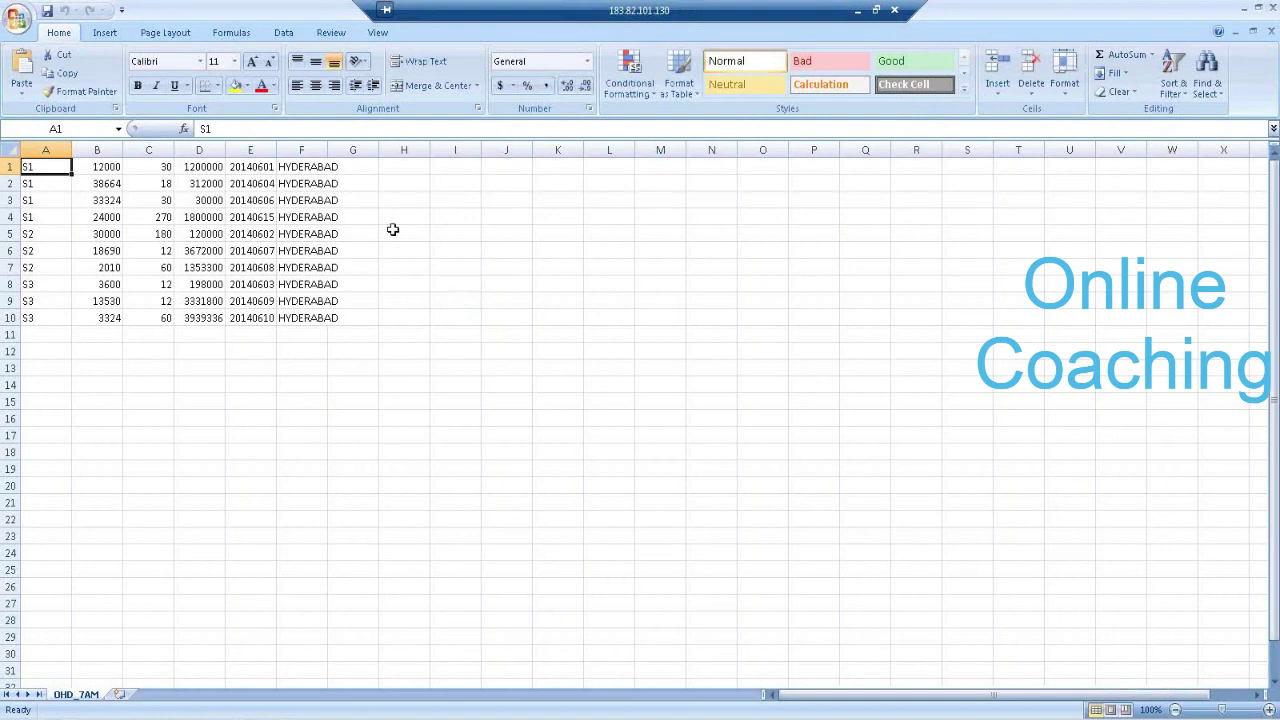
drag(329, 150, 342, 150)
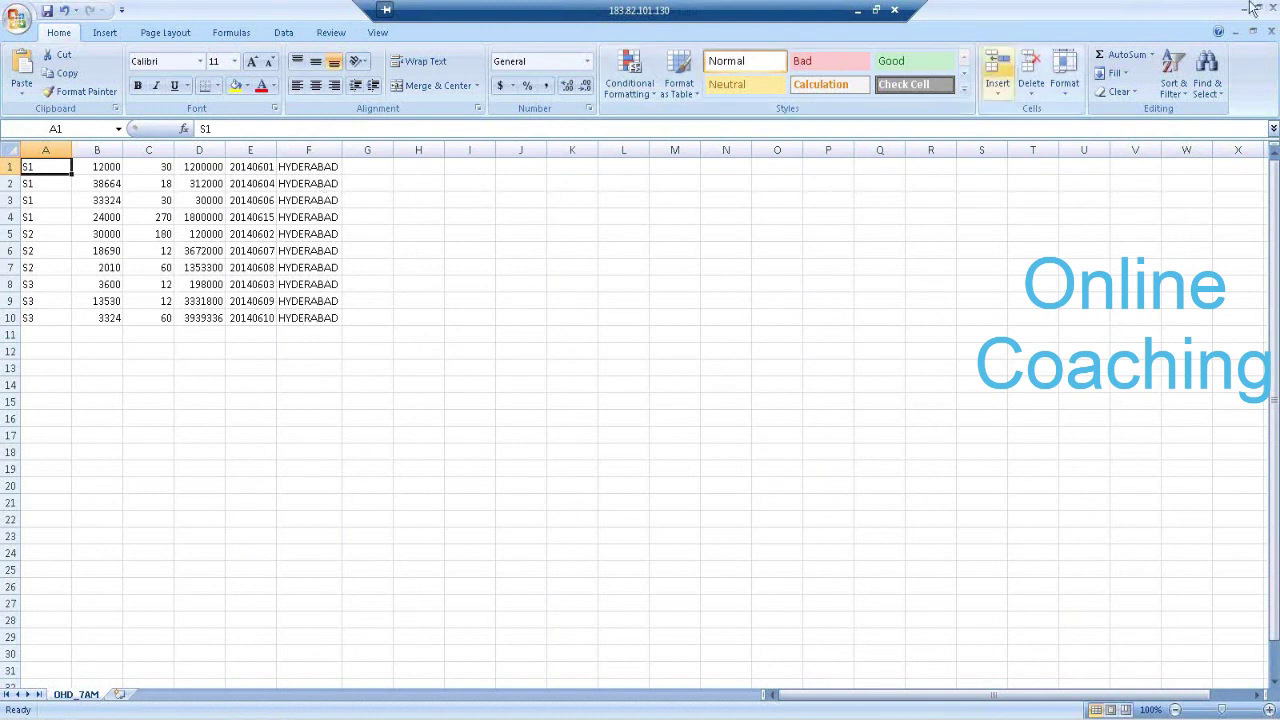
click(1262, 30)
click(641, 404)
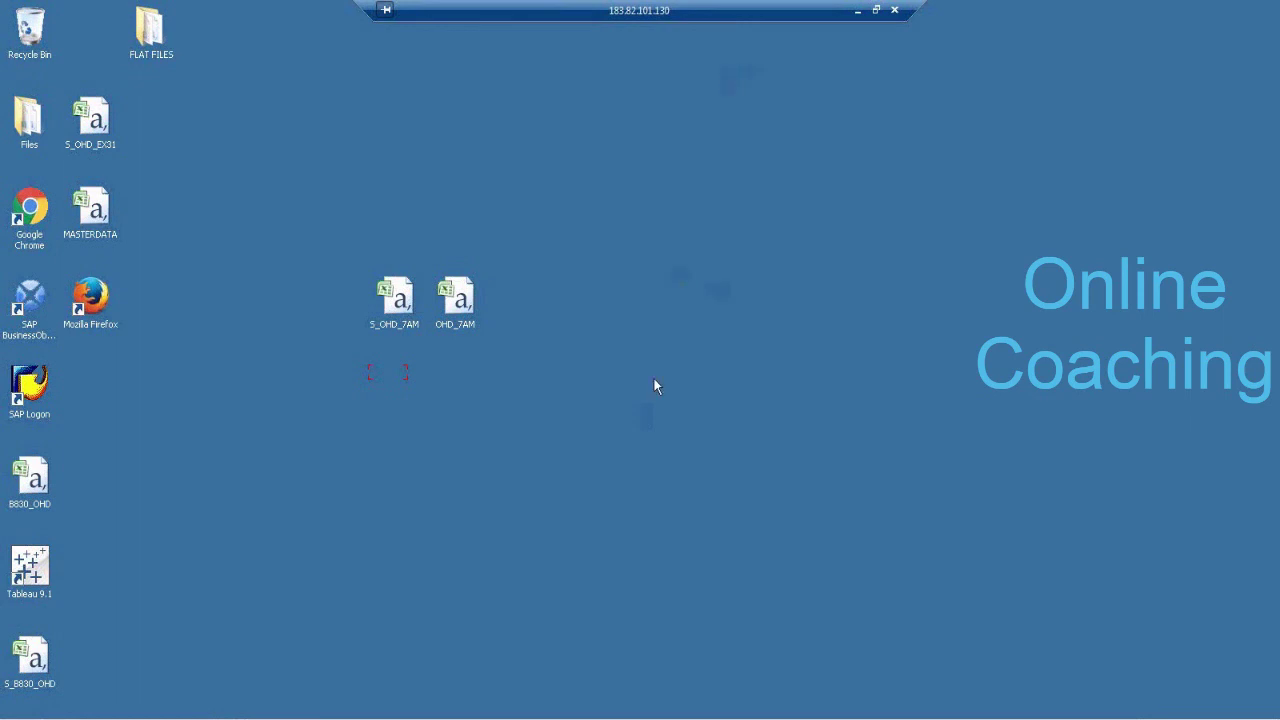
click(857, 10)
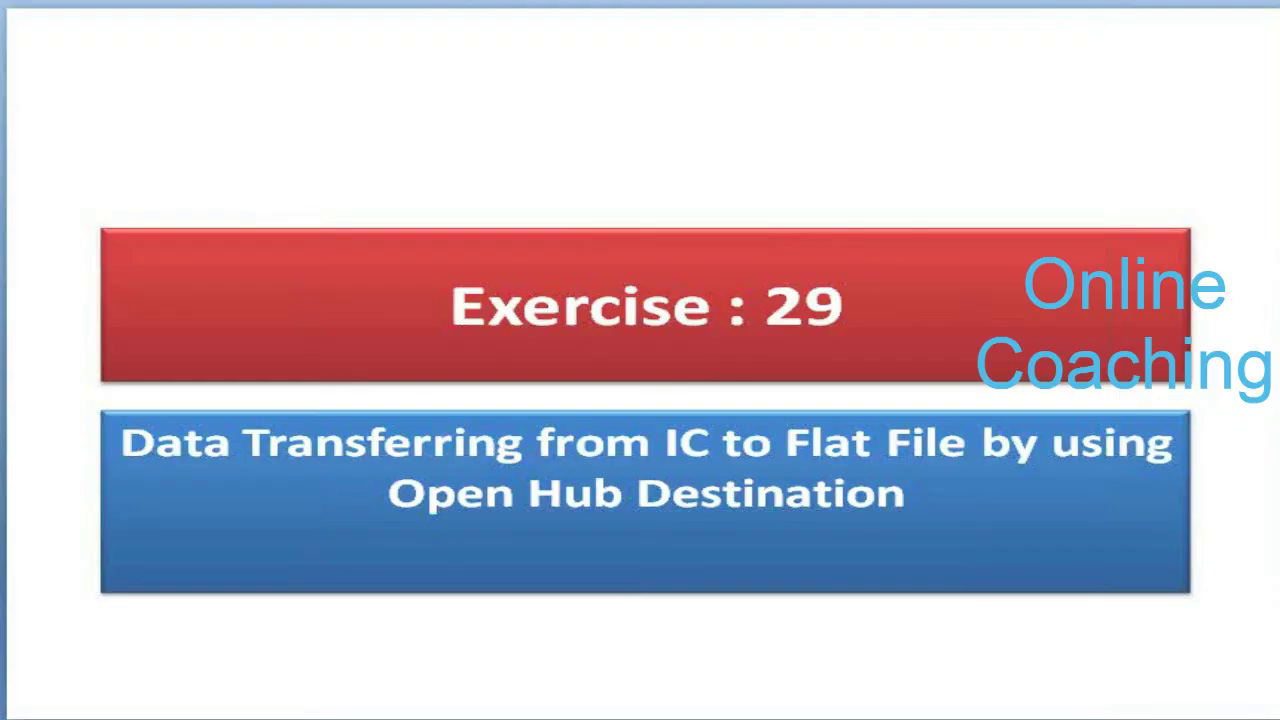
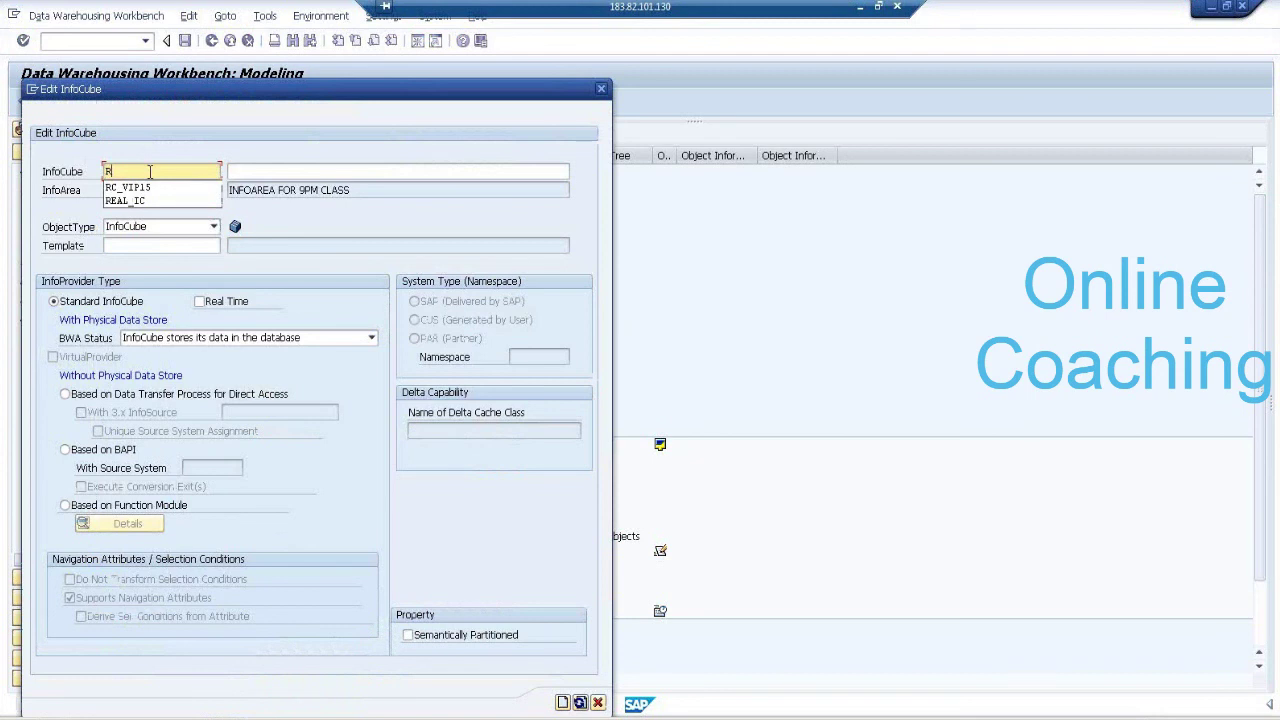
Create a standard InfoCube REAL_CUBE with description REAL TIME INFOCUBE and the Real Time option in InfoArea IA_9PM.
text(EA)
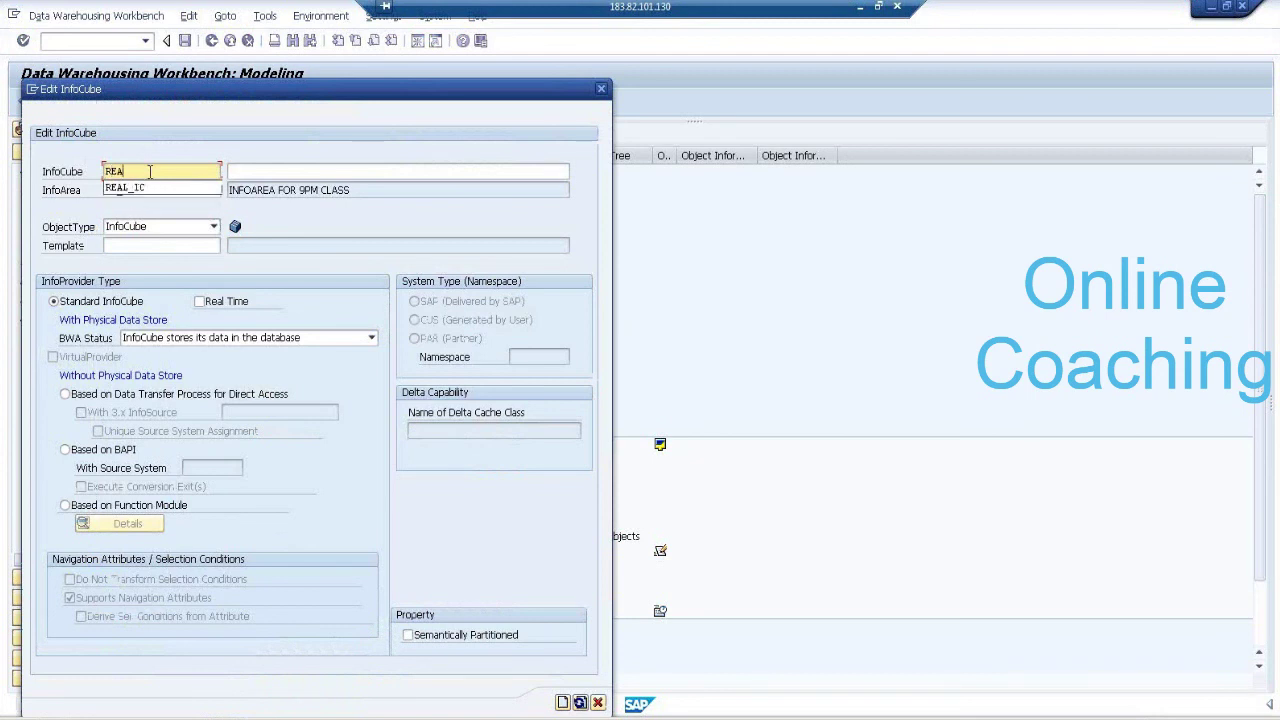
text(L_C)
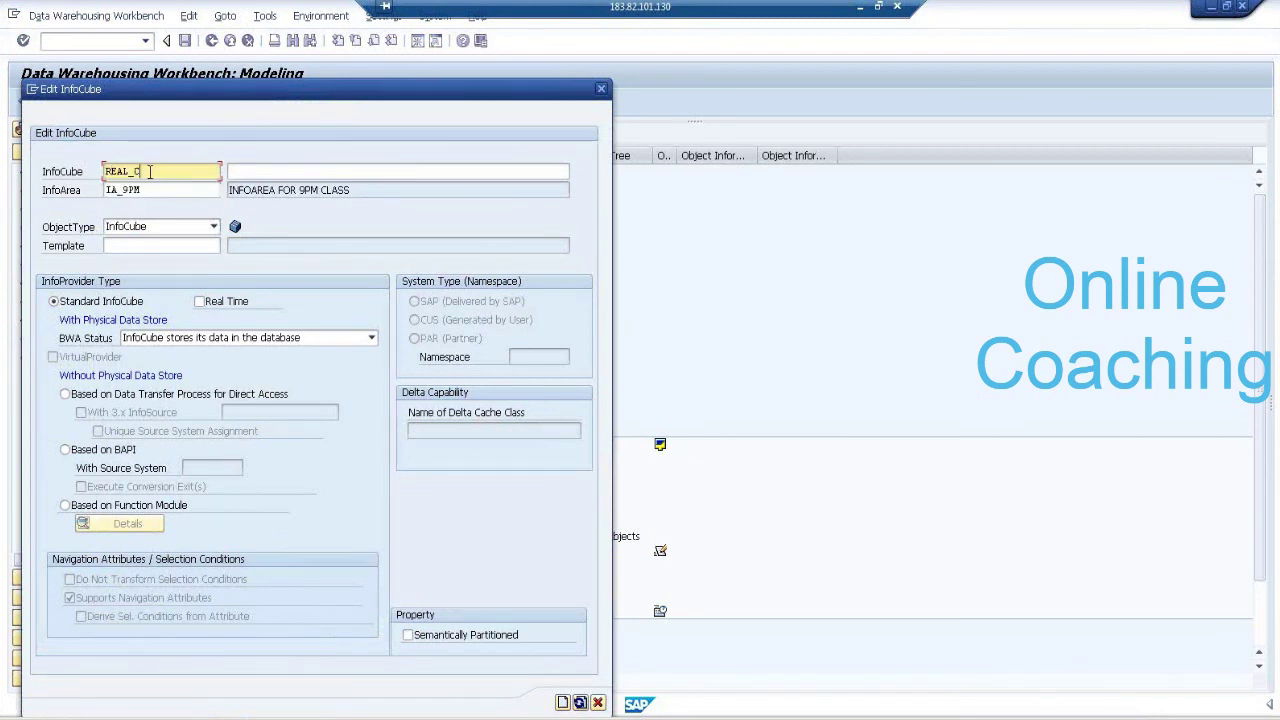
text(UBE)
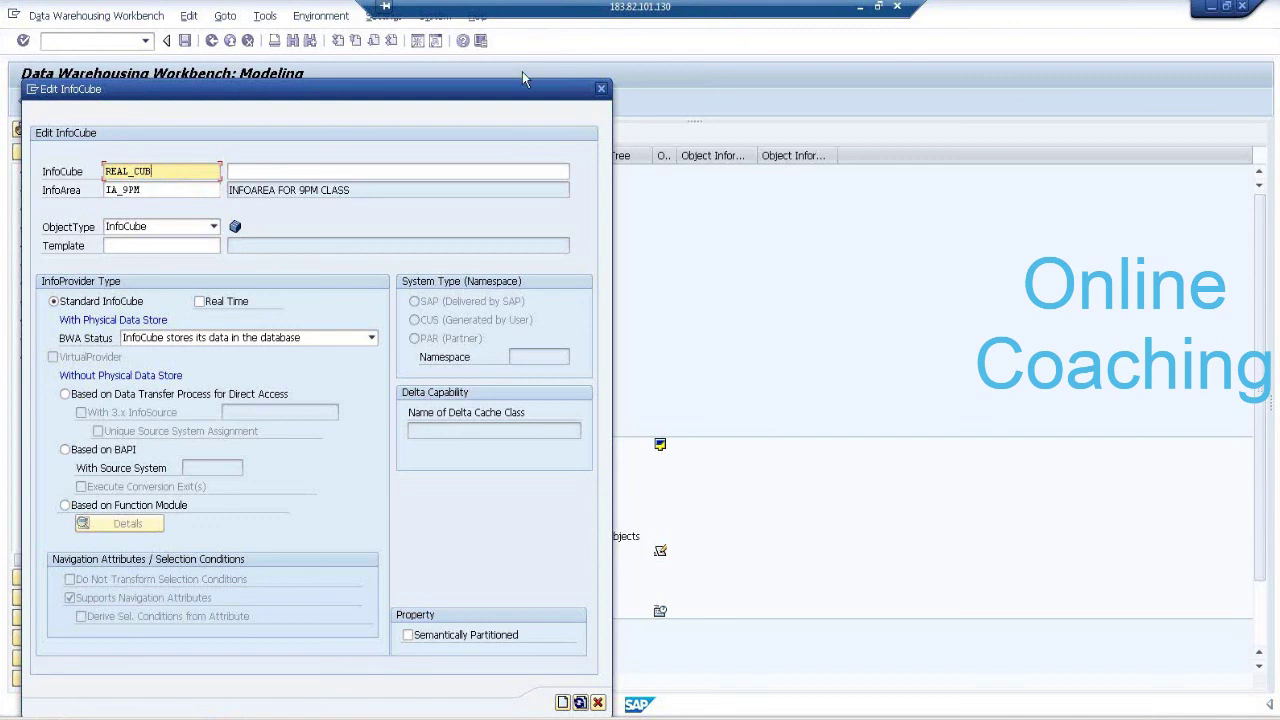
key(Tab)
text(REAL T)
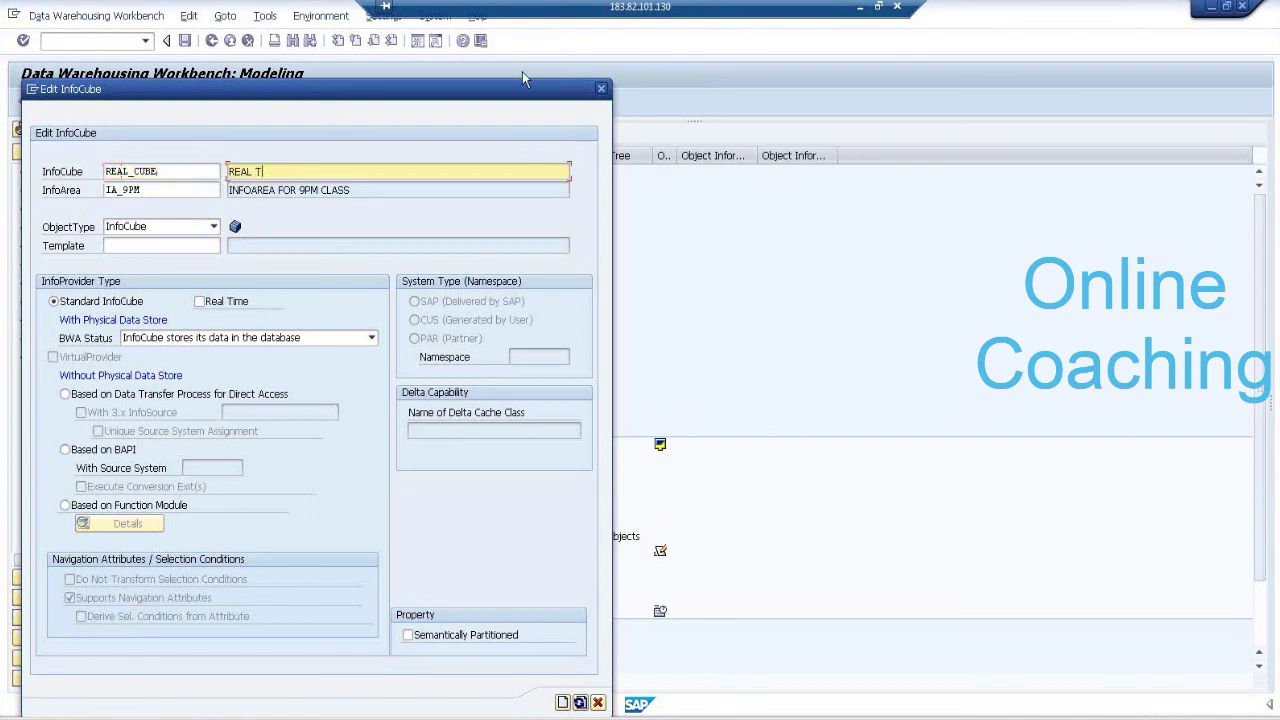
text(IME INFOCUBE)
click(200, 302)
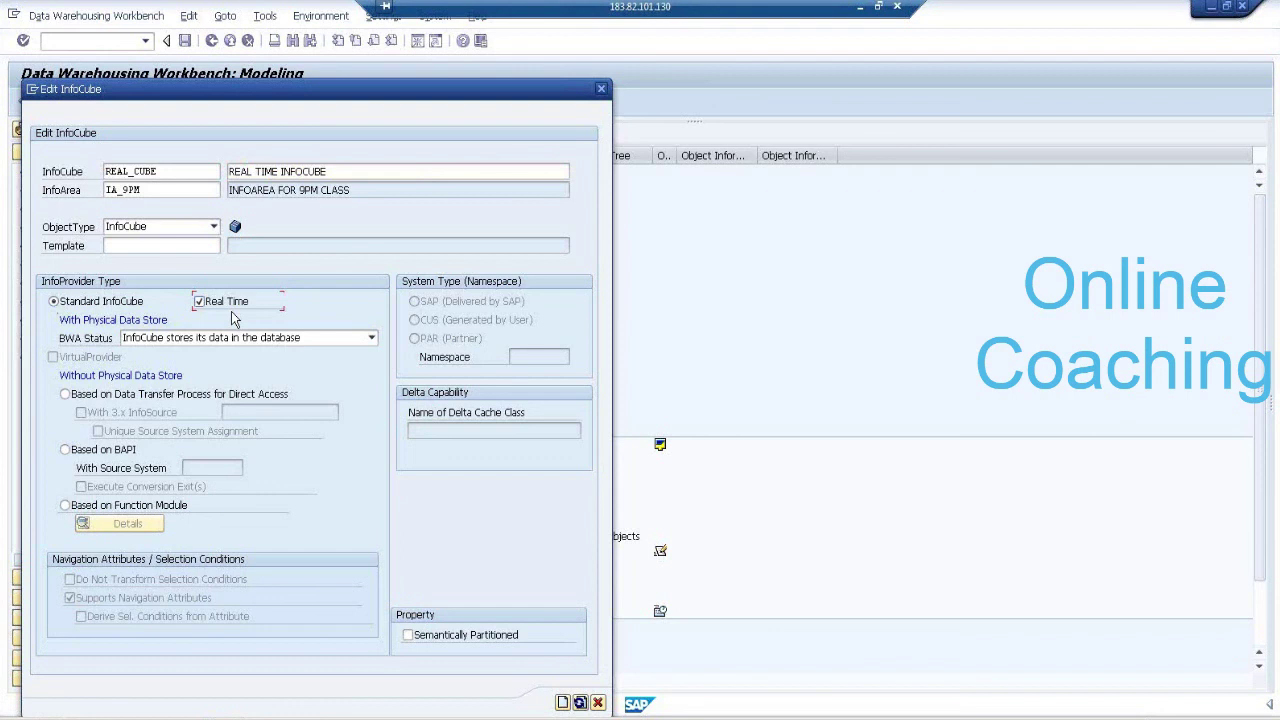
click(563, 703)
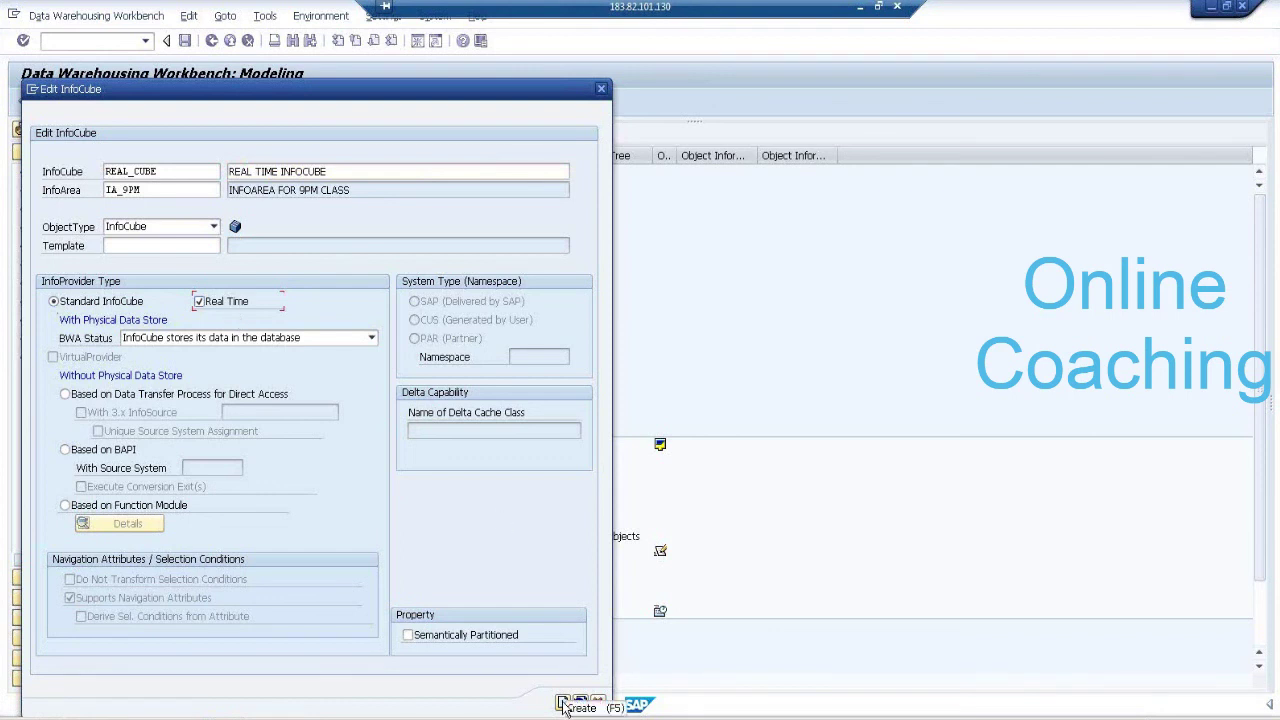
click(564, 704)
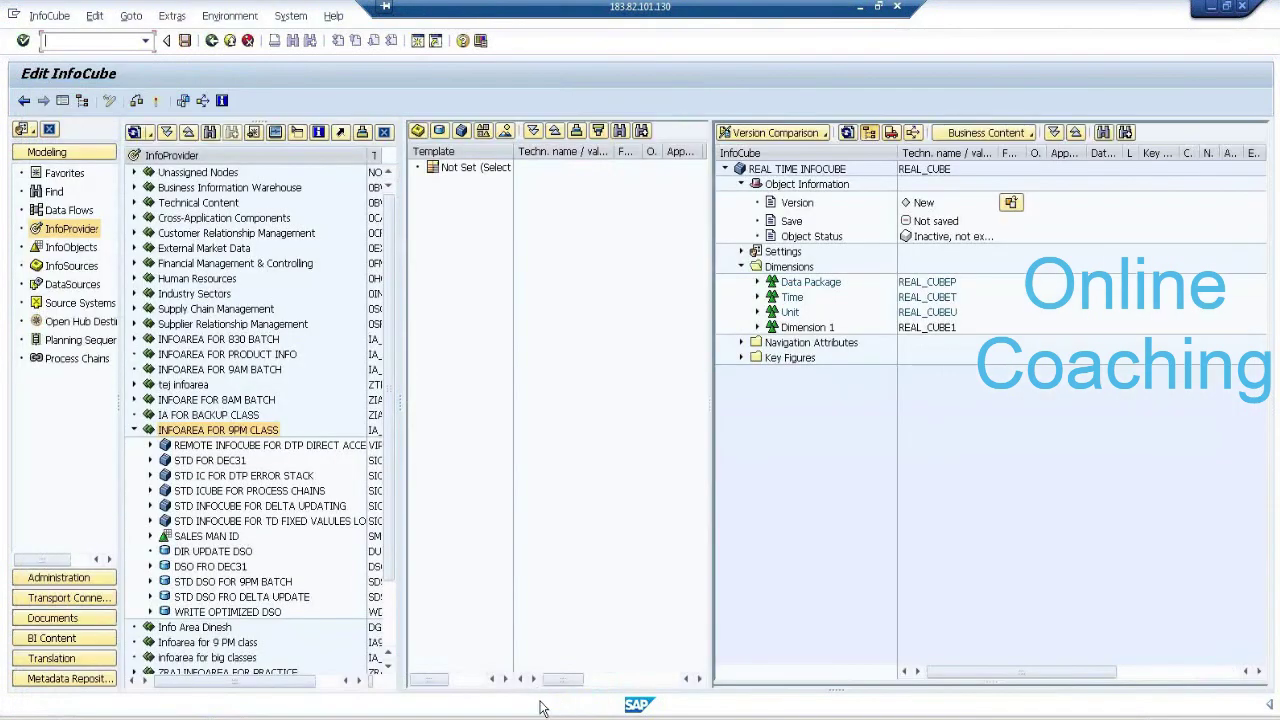
Hide the navigation and InfoProvider trees, and change the description of Dimension 1 to SALES DIM.
click(66, 101)
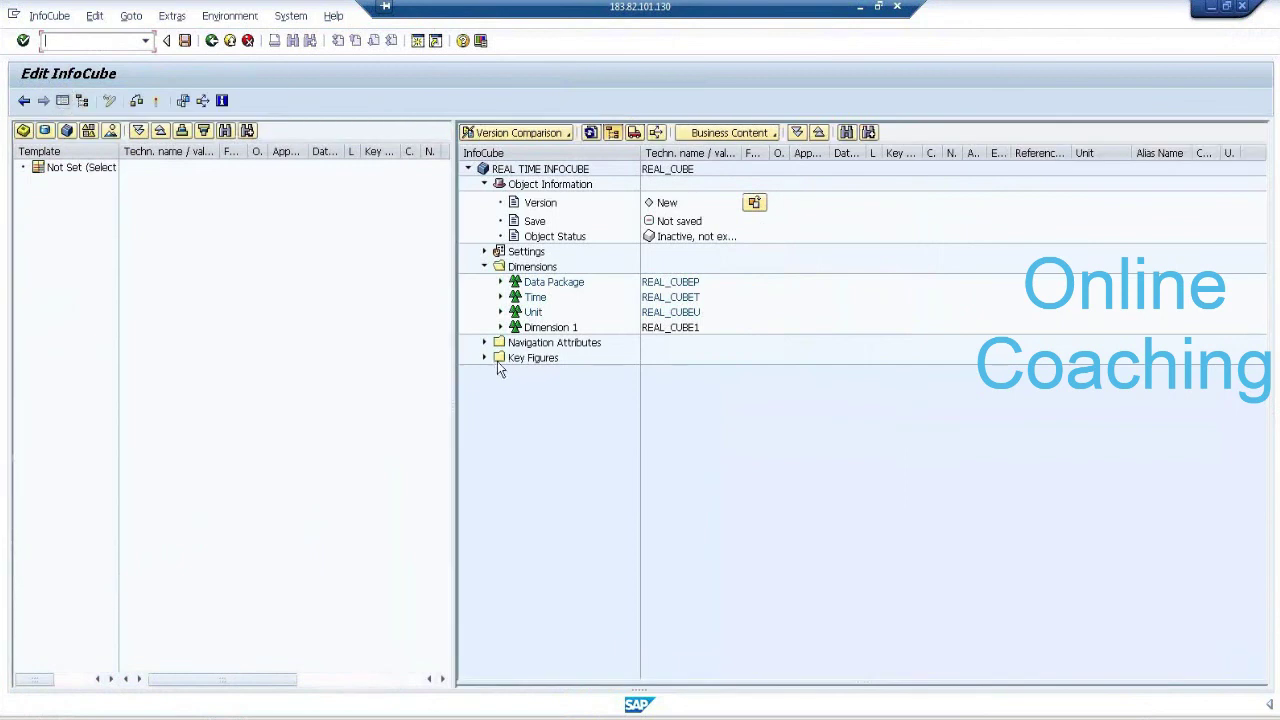
click(550, 328)
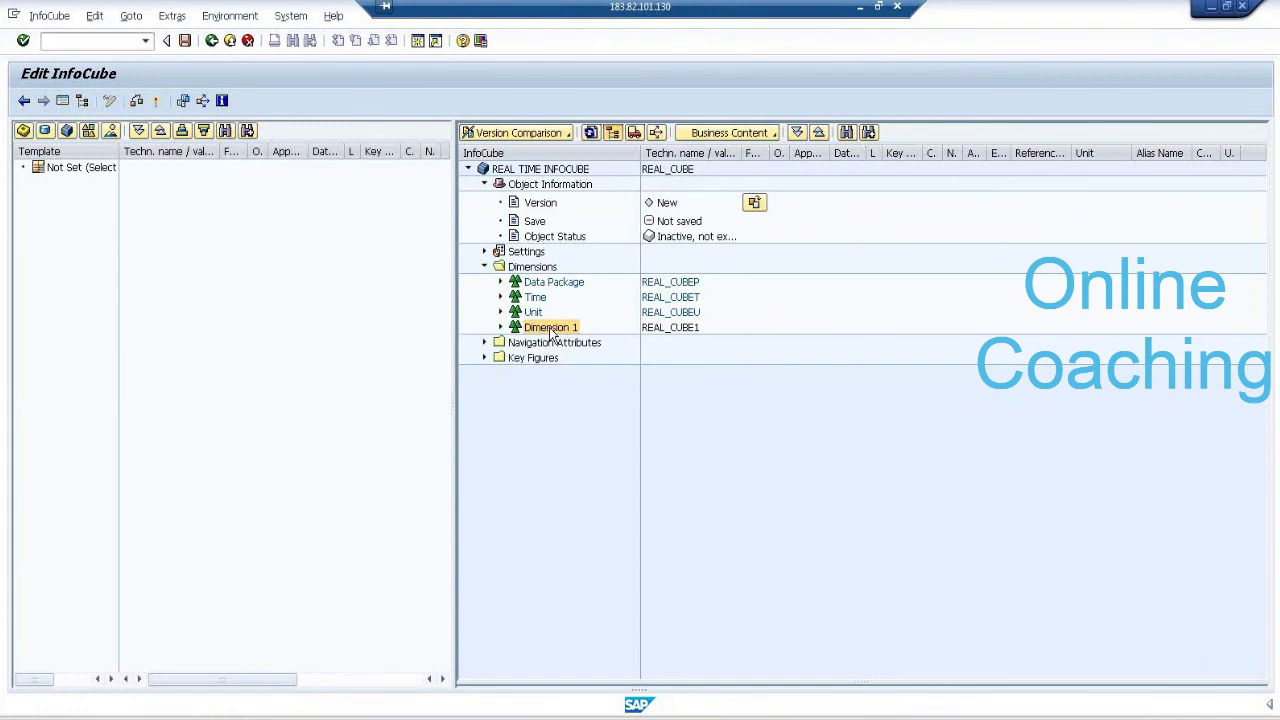
right_click(550, 330)
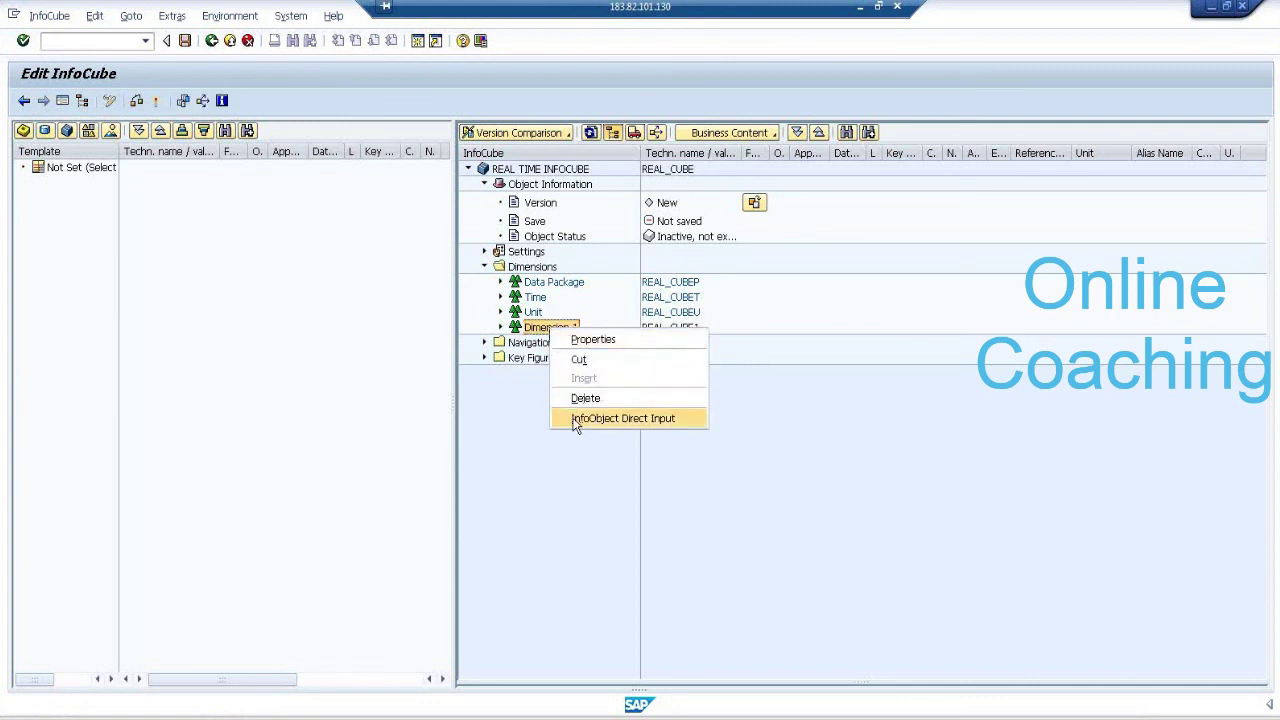
click(598, 343)
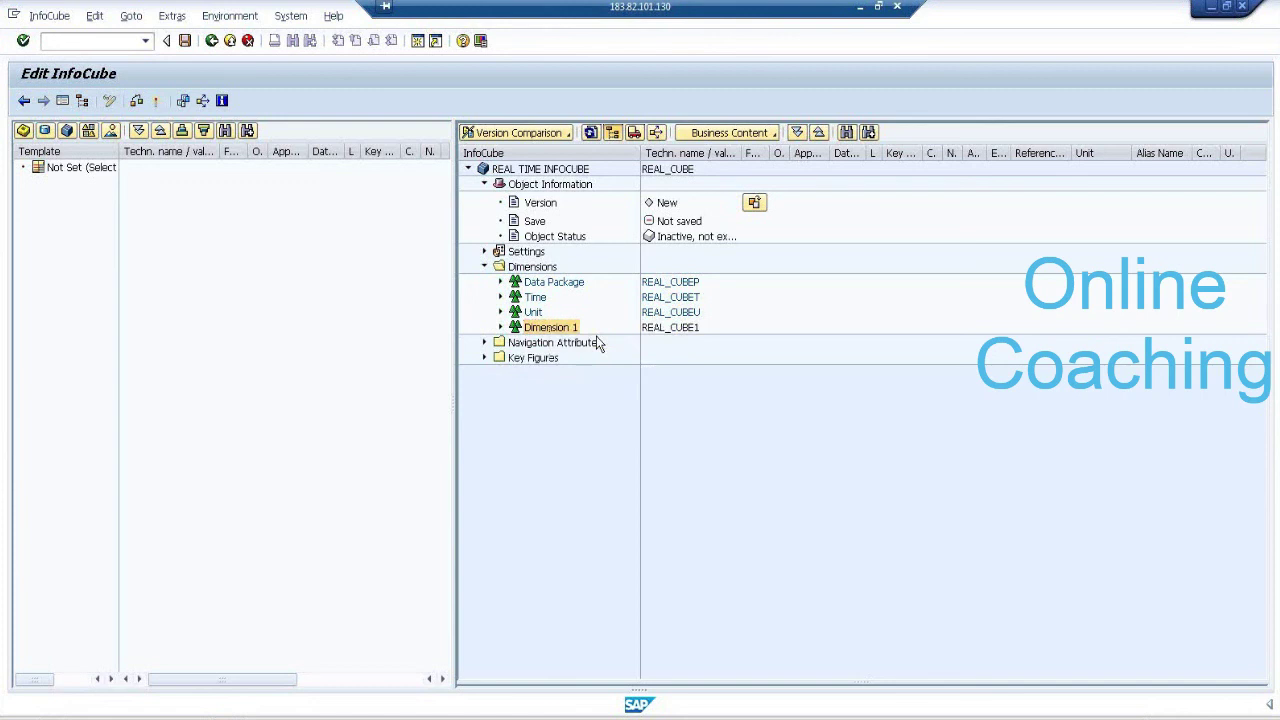
text(SALES DIM)
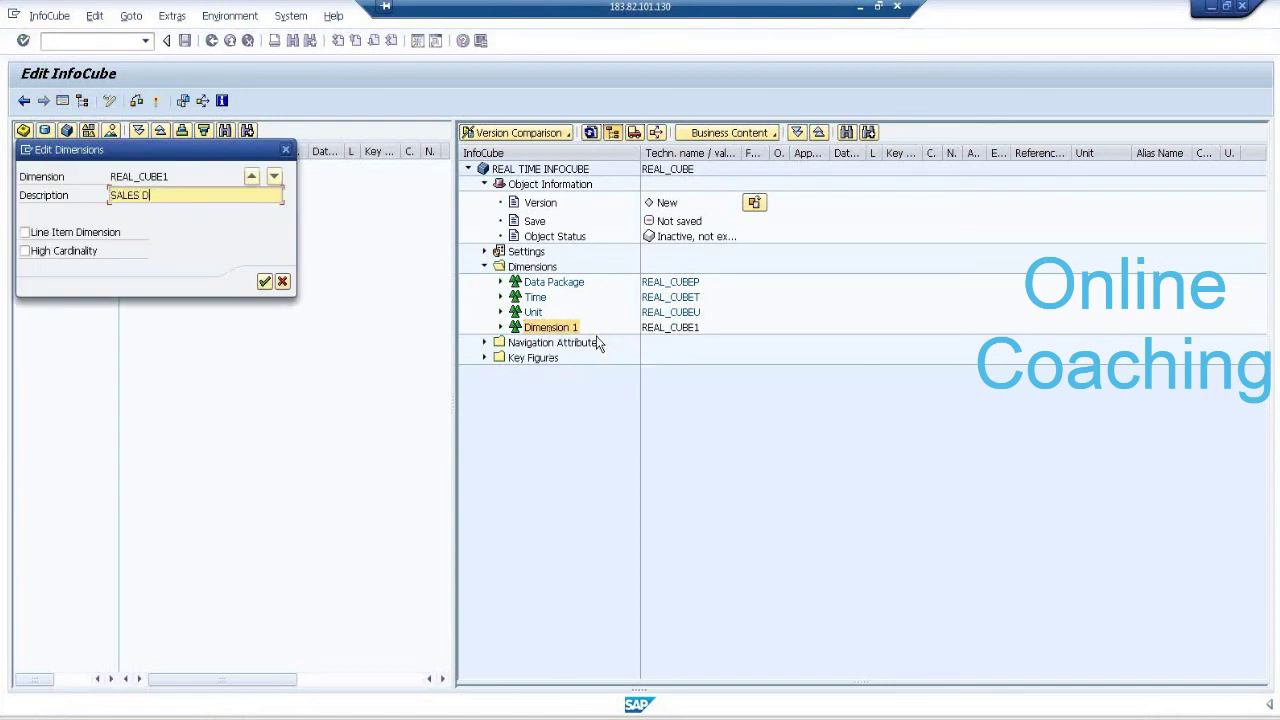
key(Return)
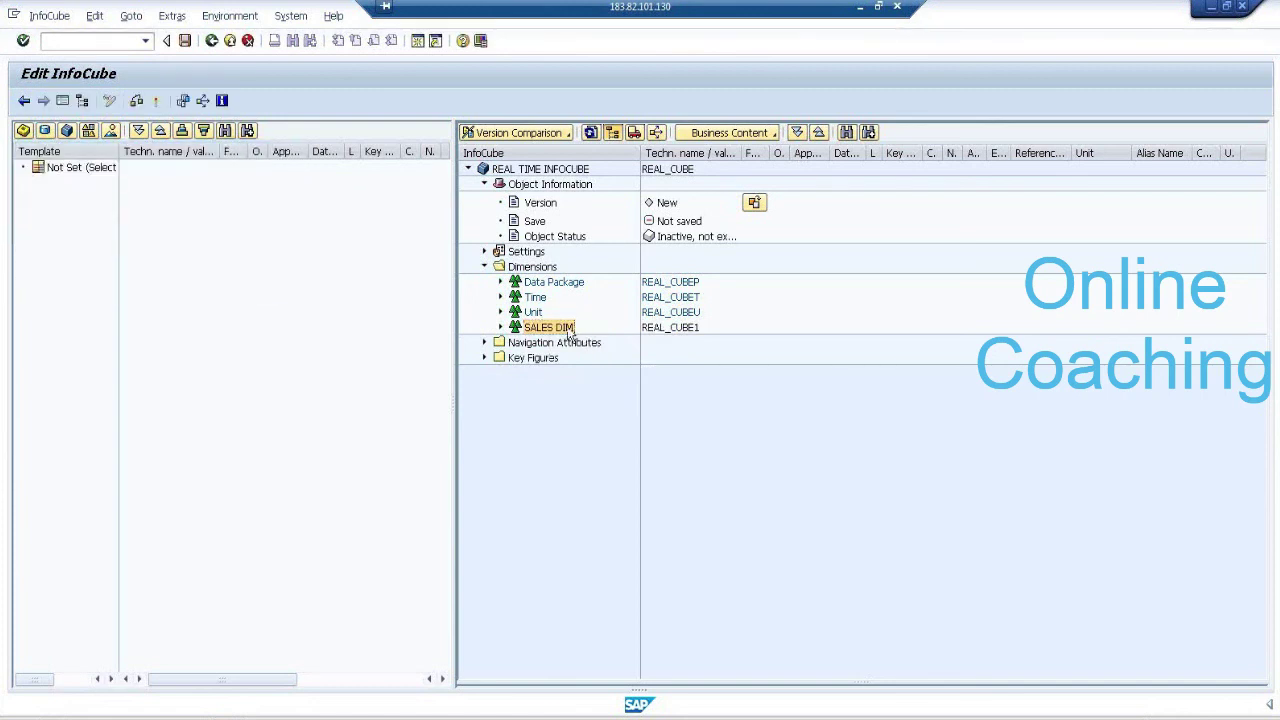
Add the InfoObject SMID11 to the SALES DIM dimension by direct input and expand the dimension.
right_click(566, 328)
click(608, 419)
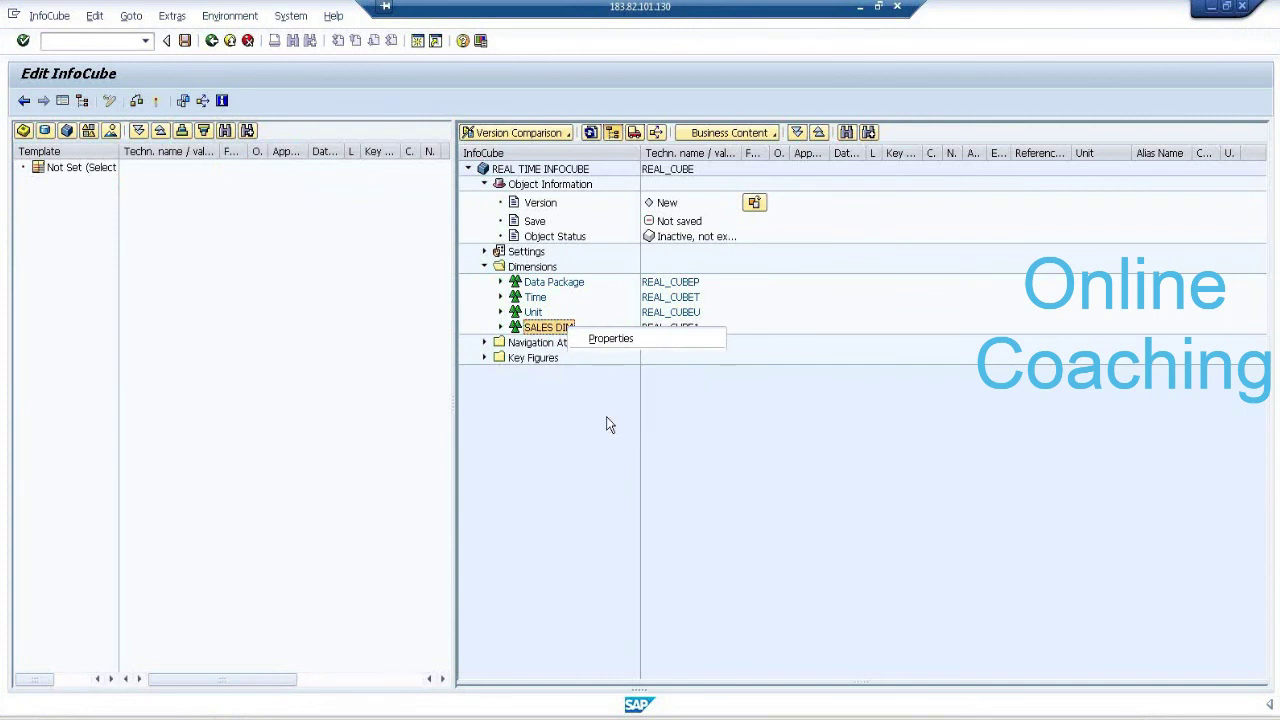
text(SMID11)
key(Return)
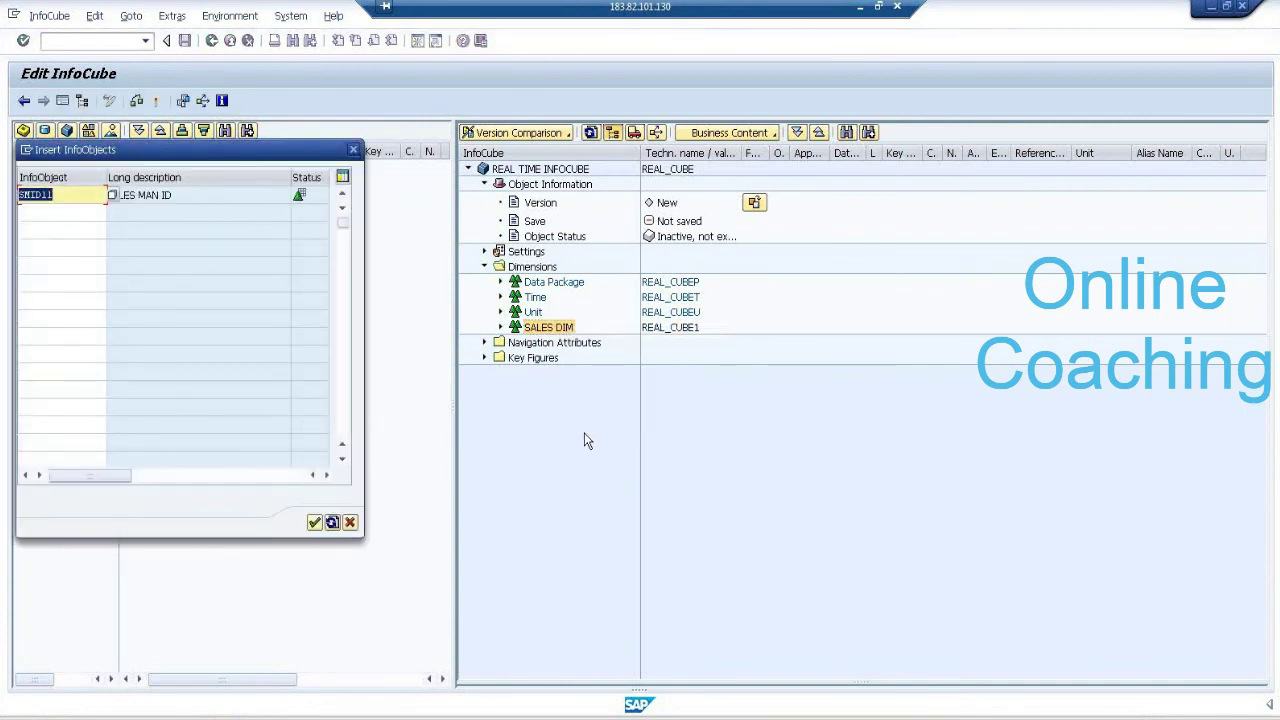
click(314, 522)
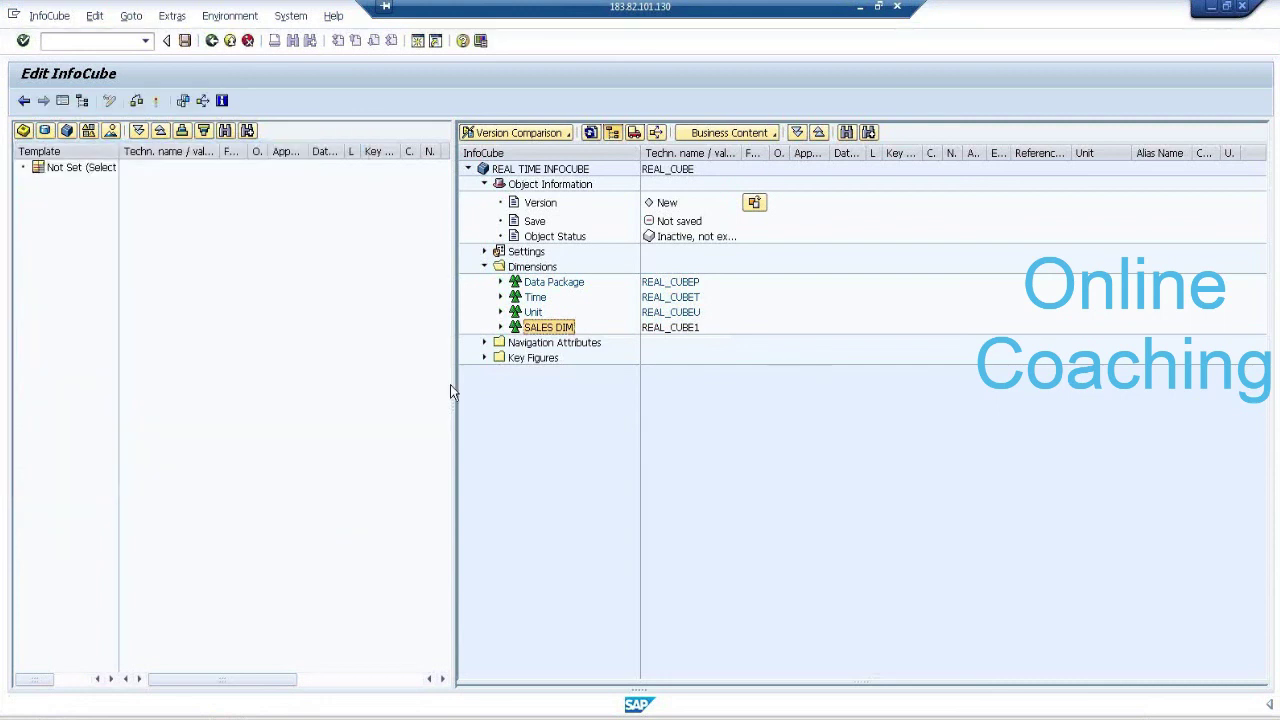
click(501, 327)
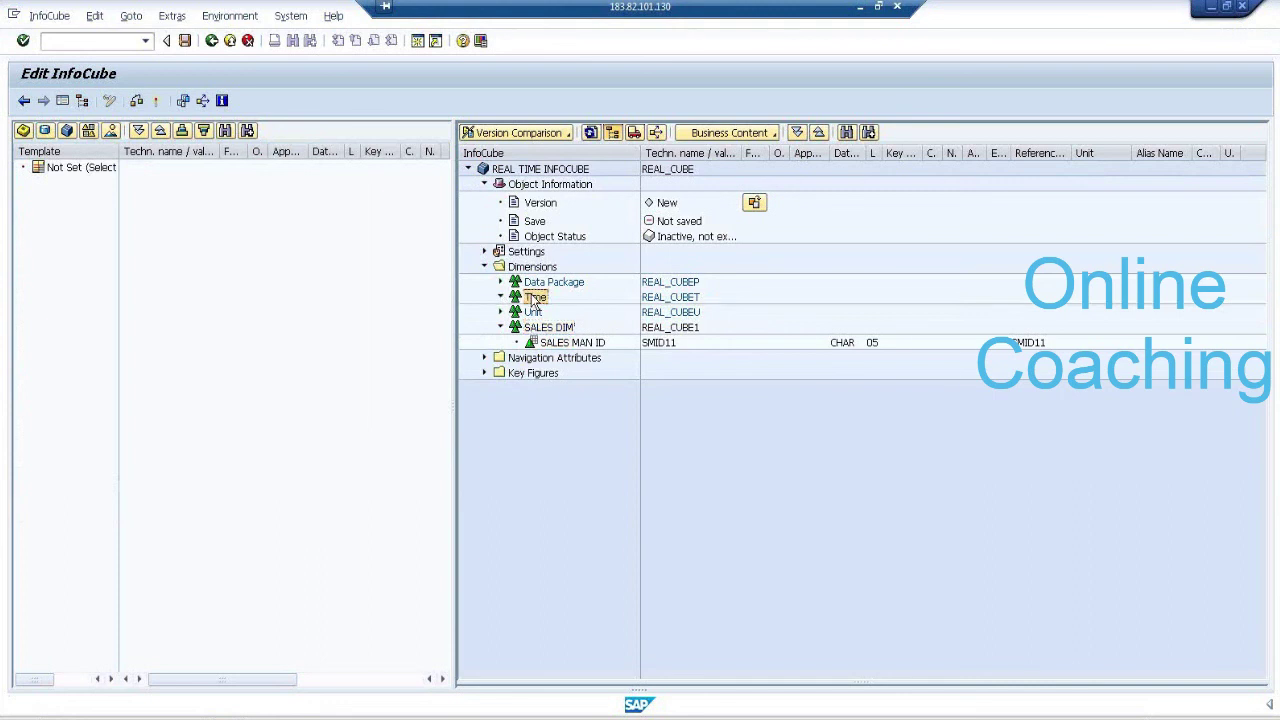
Add the time characteristic 0CALDAY to the Time dimension by InfoObject direct input.
right_click(534, 298)
click(565, 364)
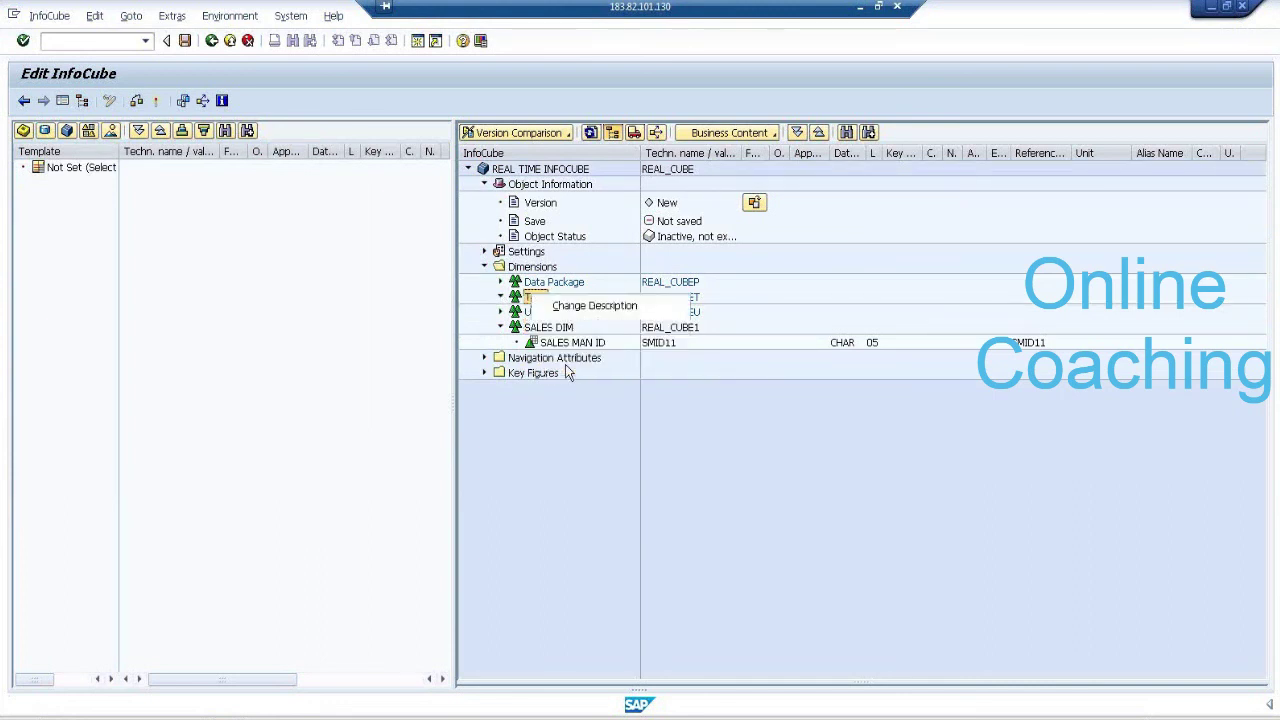
text(0CALDAY)
key(Return)
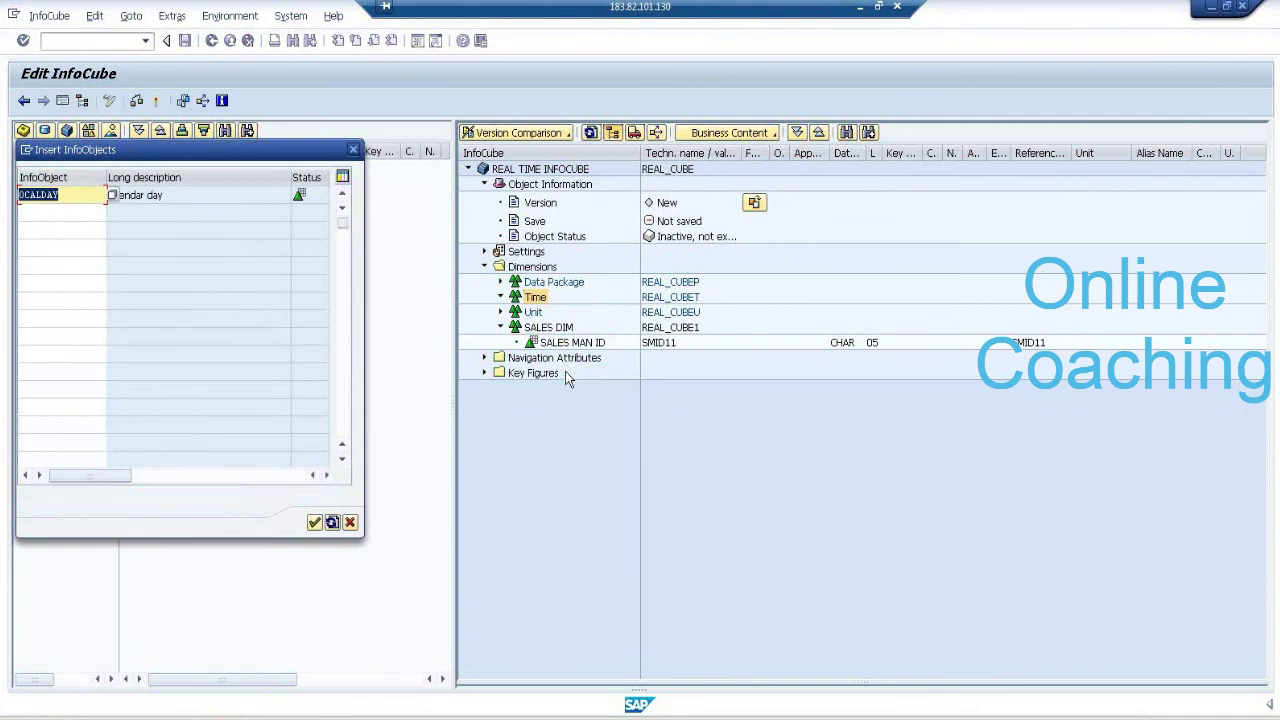
click(315, 523)
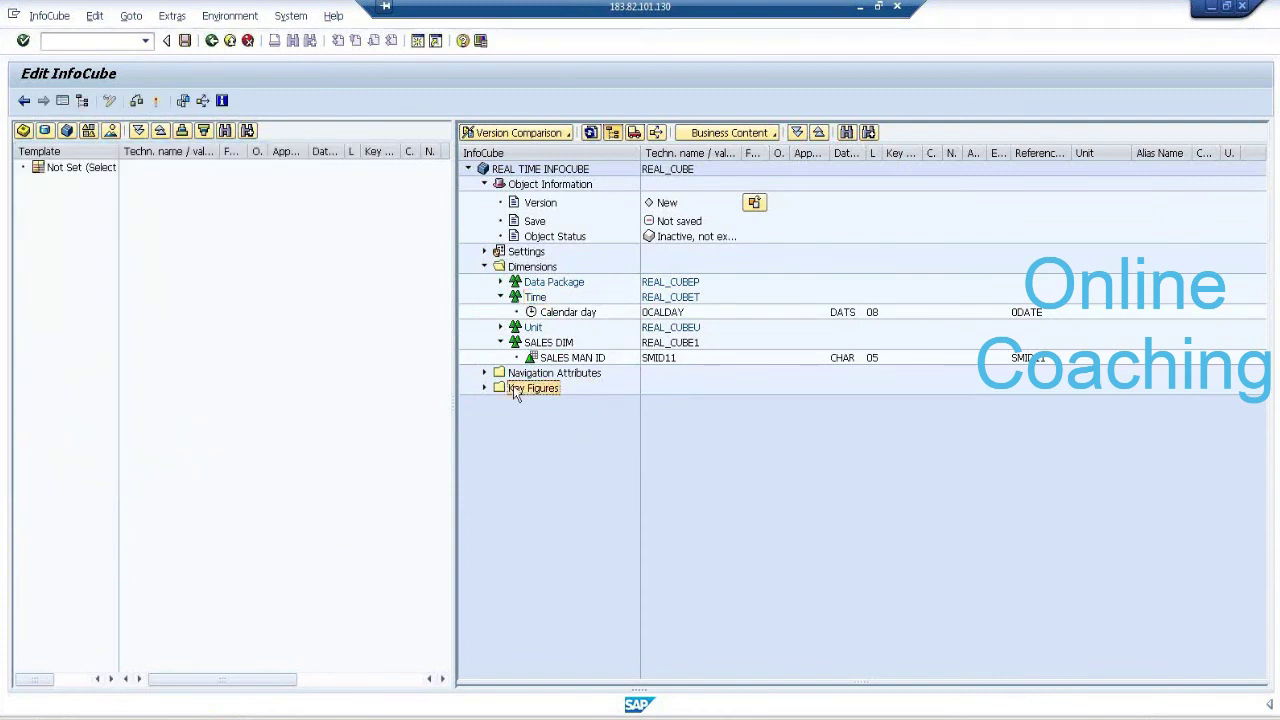
Add the key figure VSALES to the InfoCube's Key Figures by direct input and expand the folder.
right_click(514, 388)
click(546, 473)
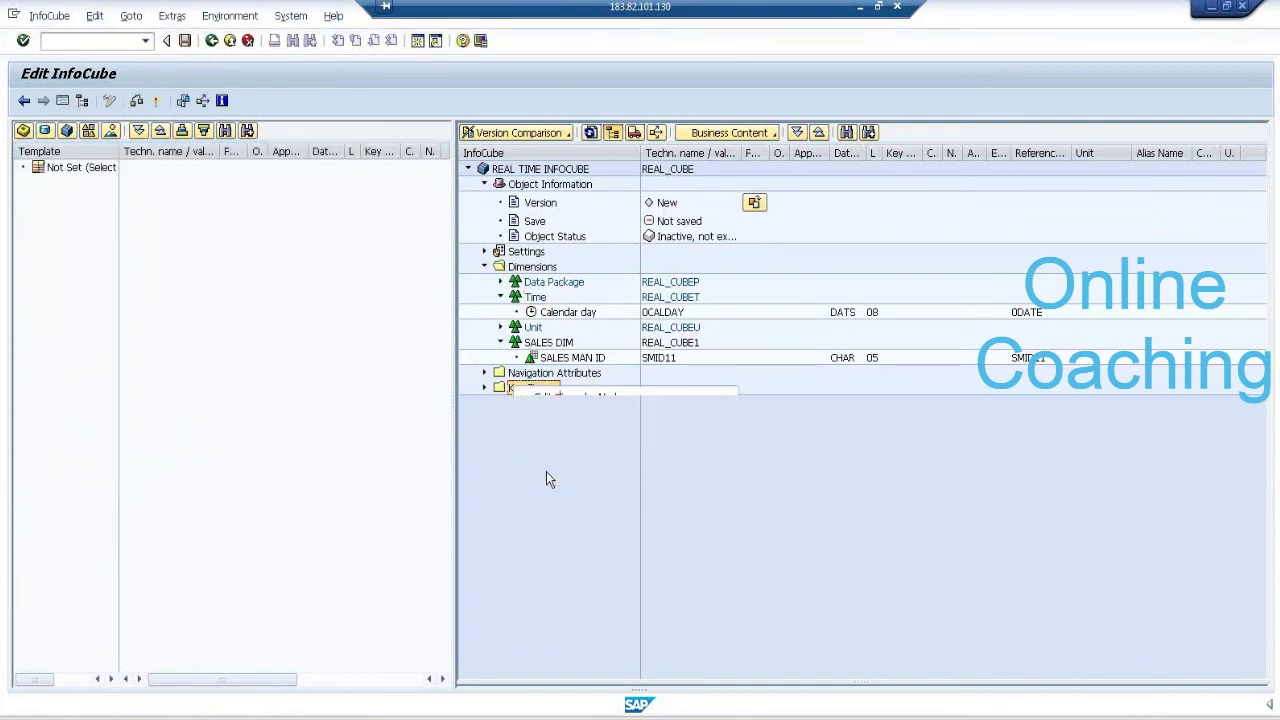
text(sa)
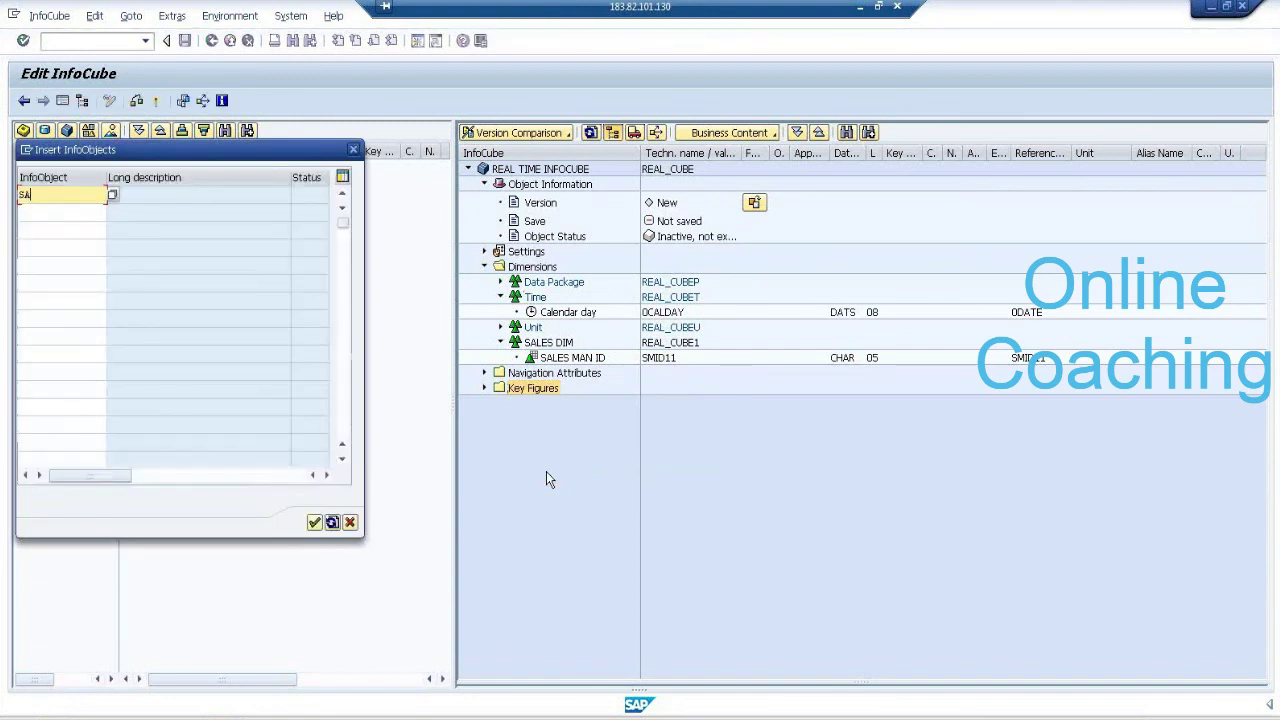
key(BackSpace)
key(BackSpace)
text(VS)
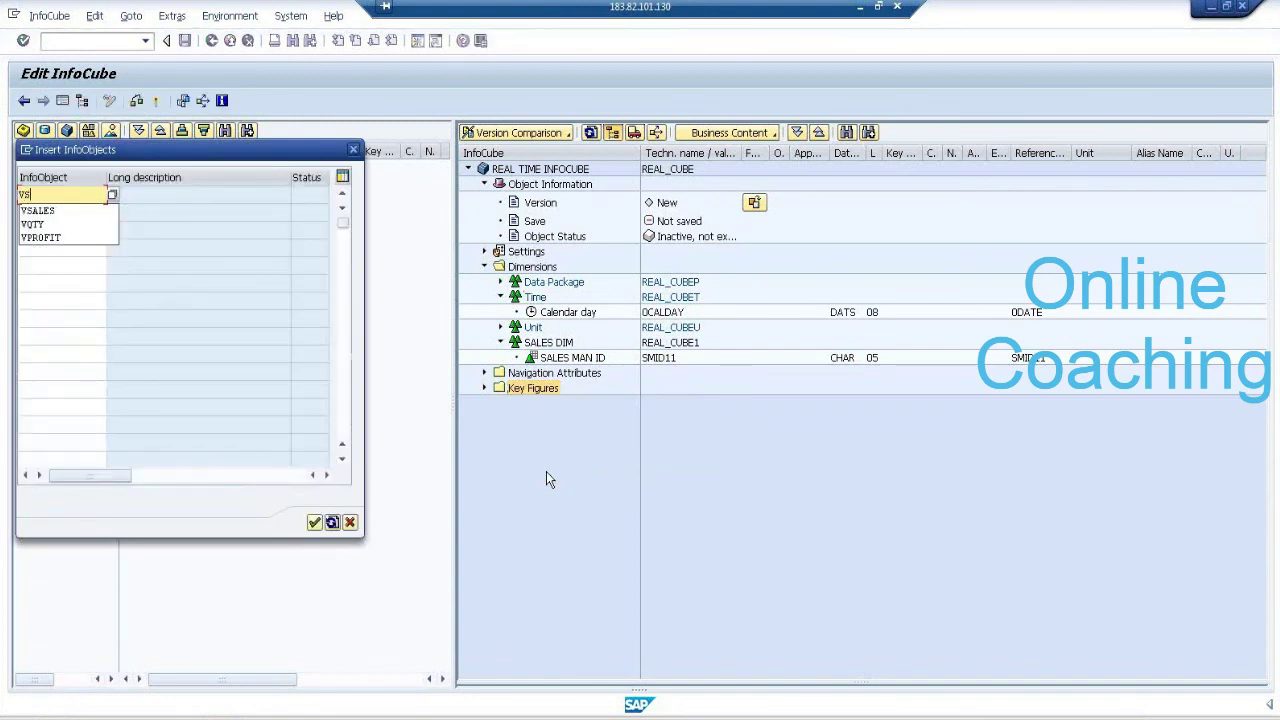
text(ALES)
key(Return)
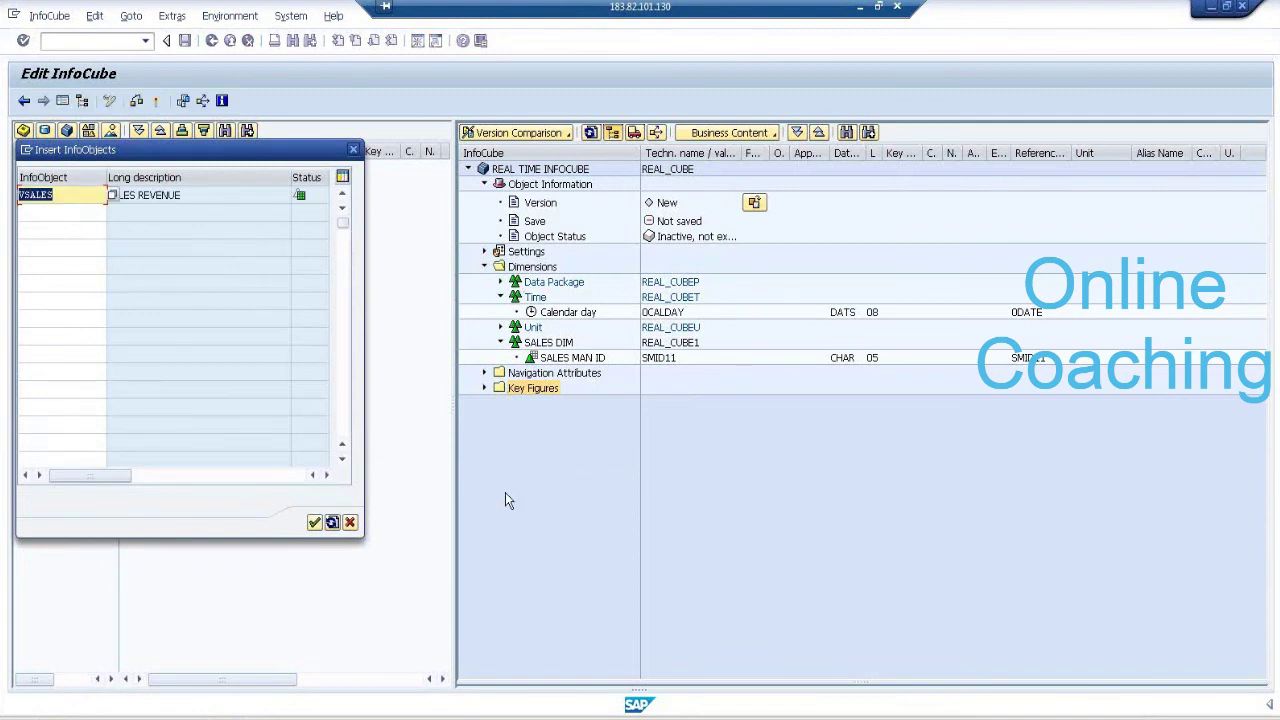
click(314, 522)
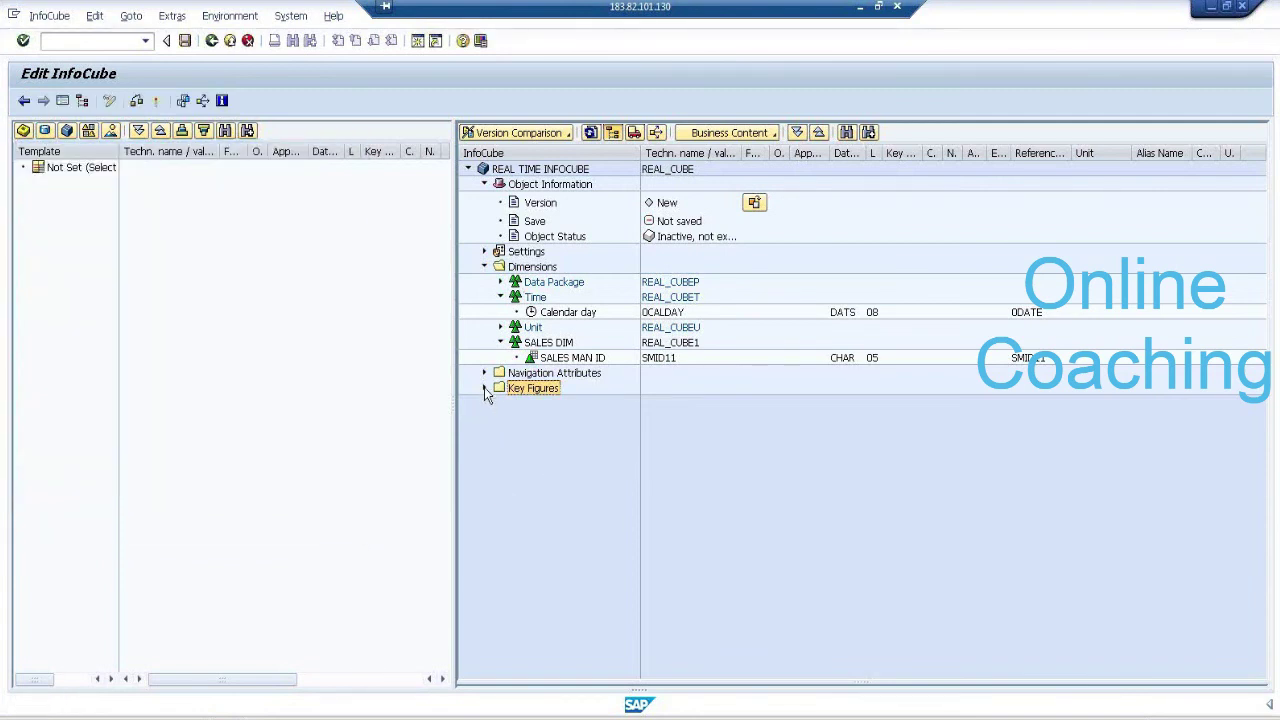
click(484, 389)
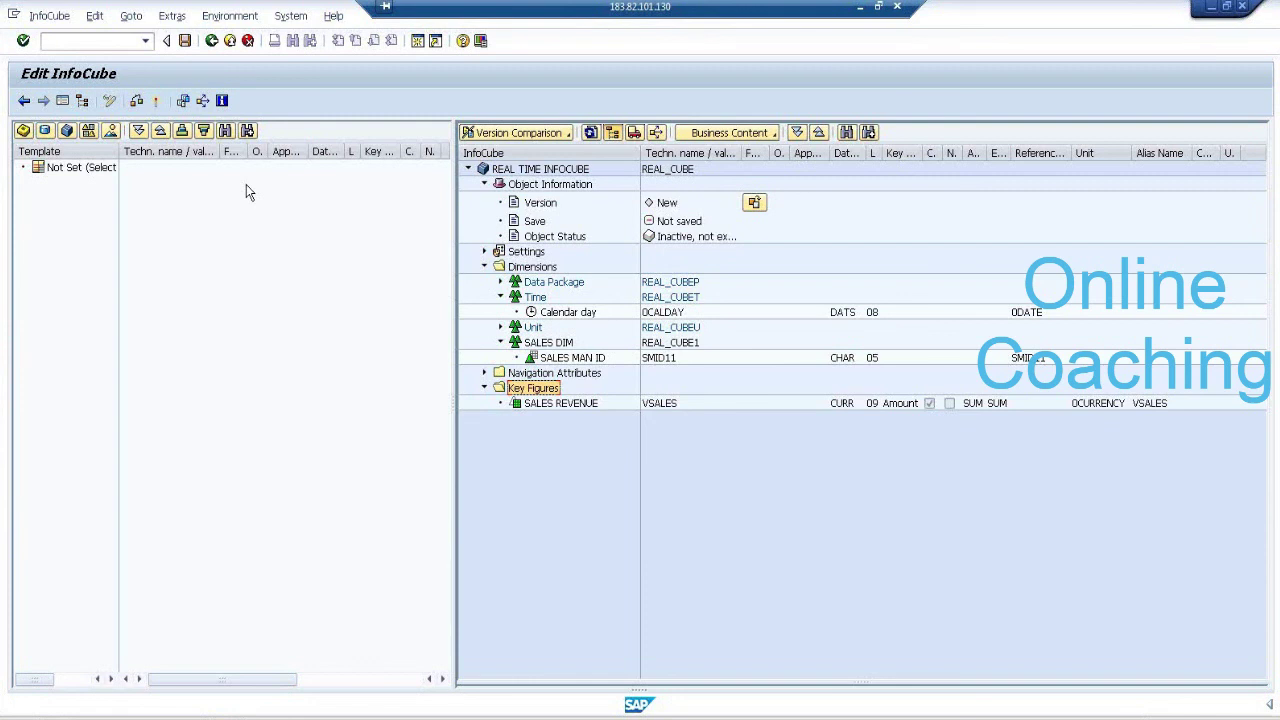
Activate the InfoCube REAL_CUBE, return to the modeling overview and select REAL TIME INFOCUBE under INFOAREA FOR 9PM CLASS.
click(157, 103)
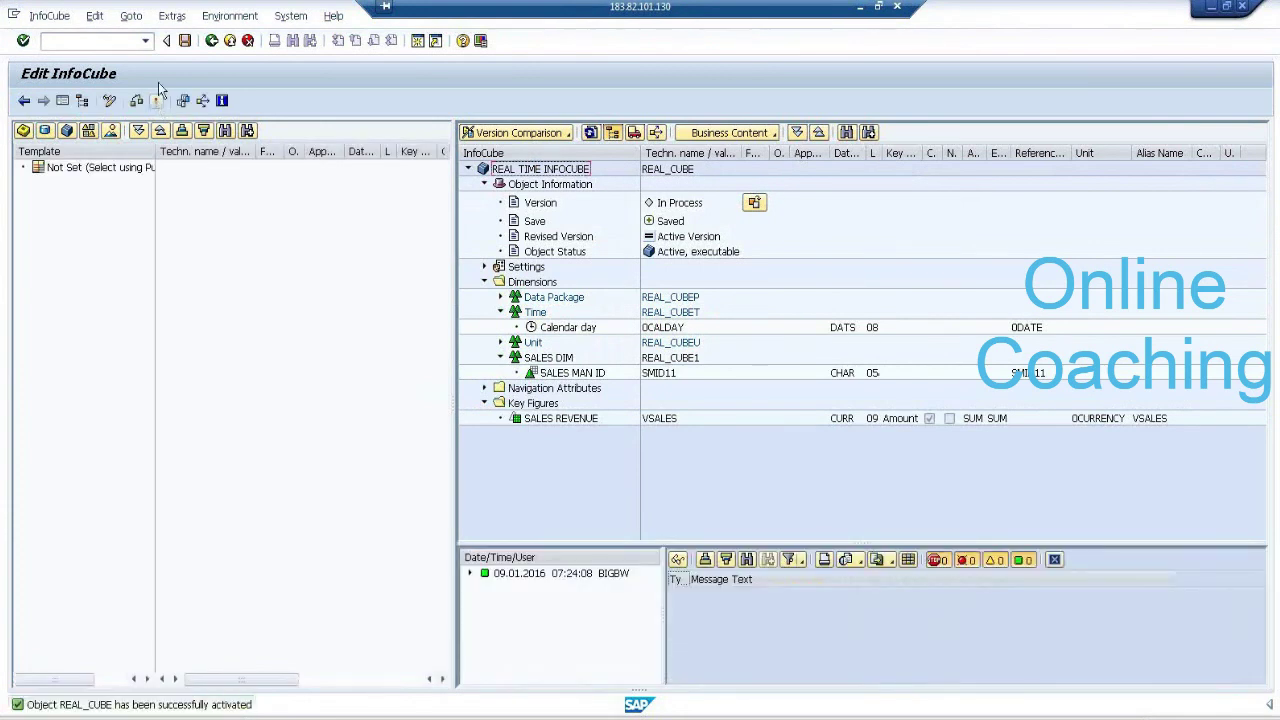
click(211, 40)
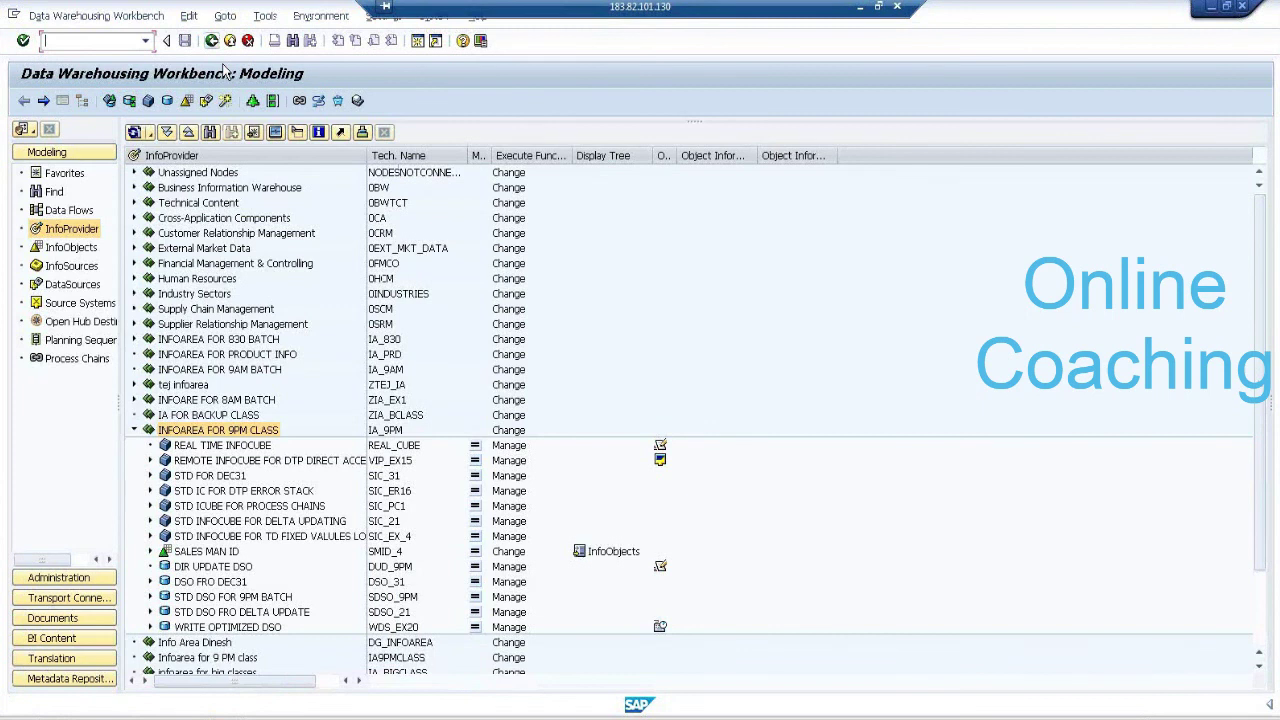
click(256, 447)
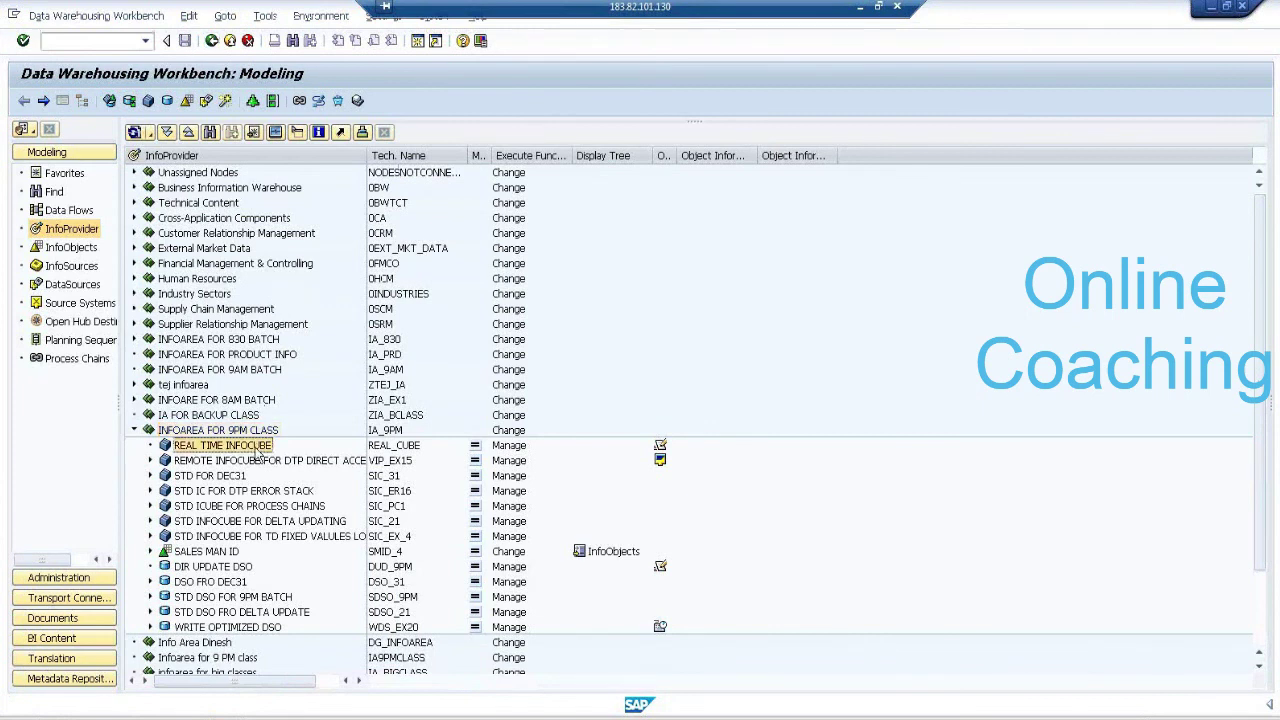
Set REAL_CUBE's real-time load behavior to allow planning and not data loading.
right_click(258, 452)
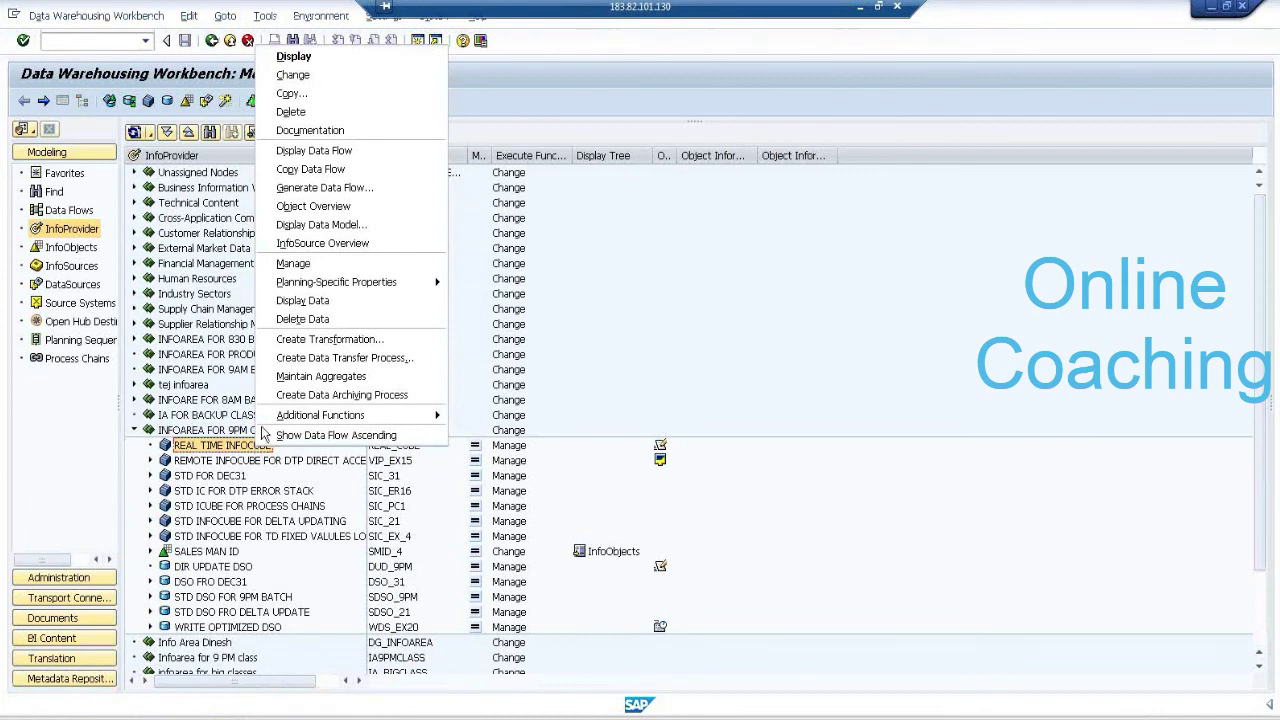
mouse_move(370, 283)
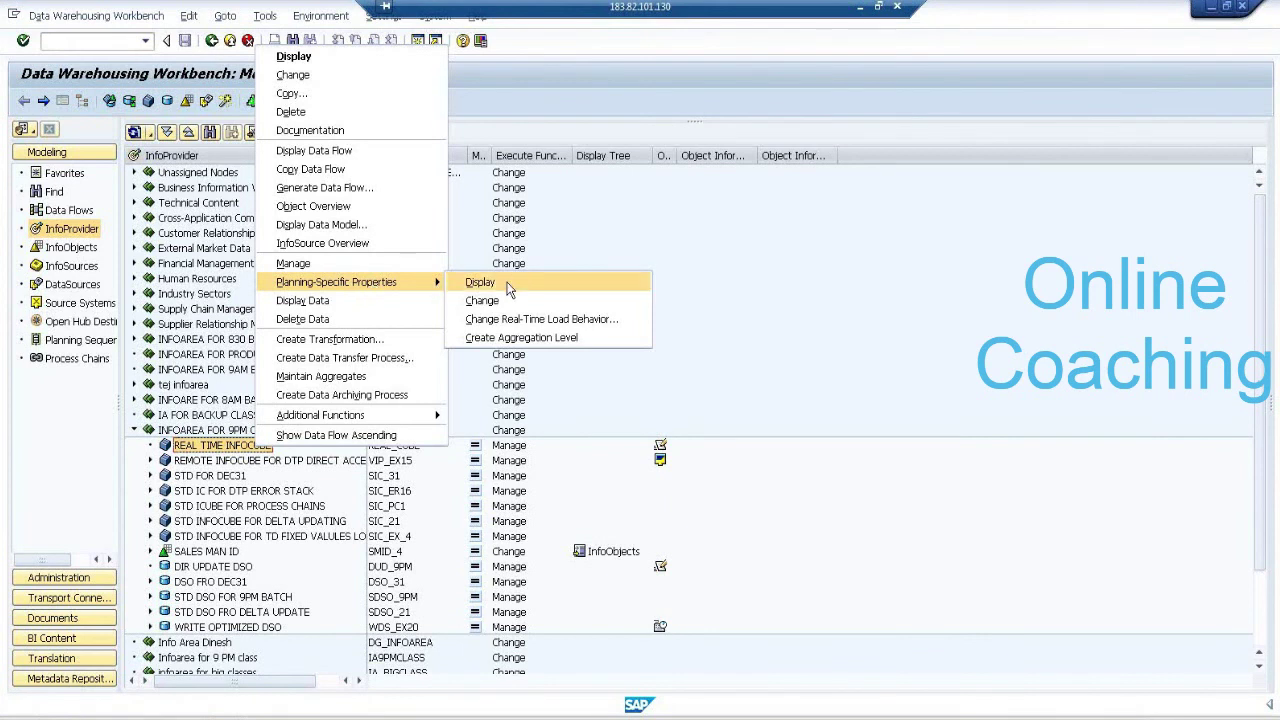
click(533, 319)
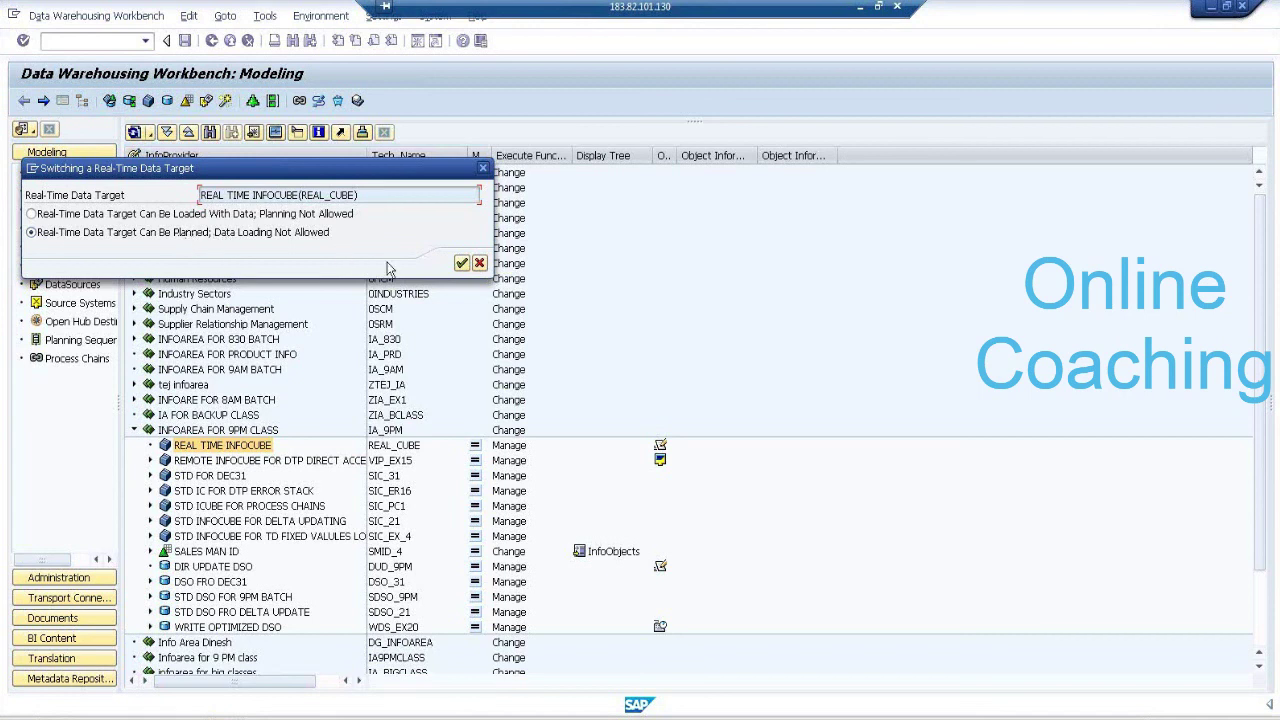
click(462, 264)
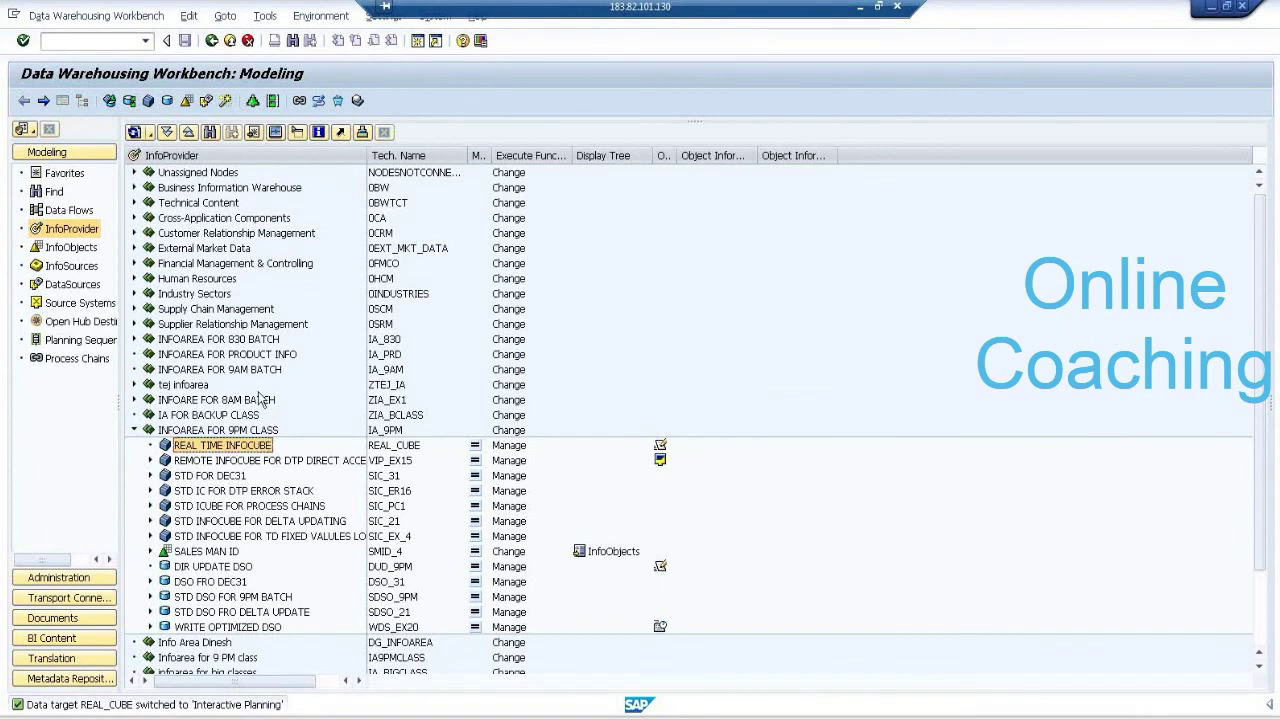
Leave the modeling workbench and open the Manual Data Entry transaction RSINPUT.
click(45, 40)
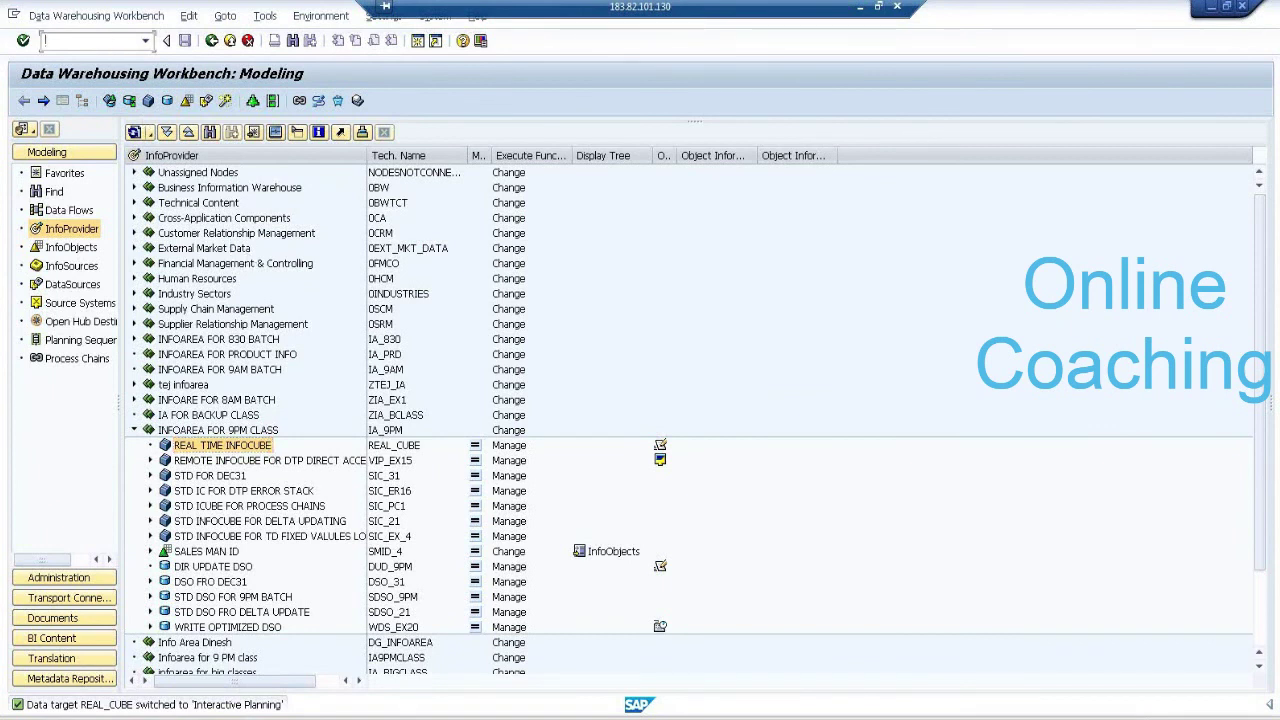
text(/N)
text(RSINNPUT)
key(Return)
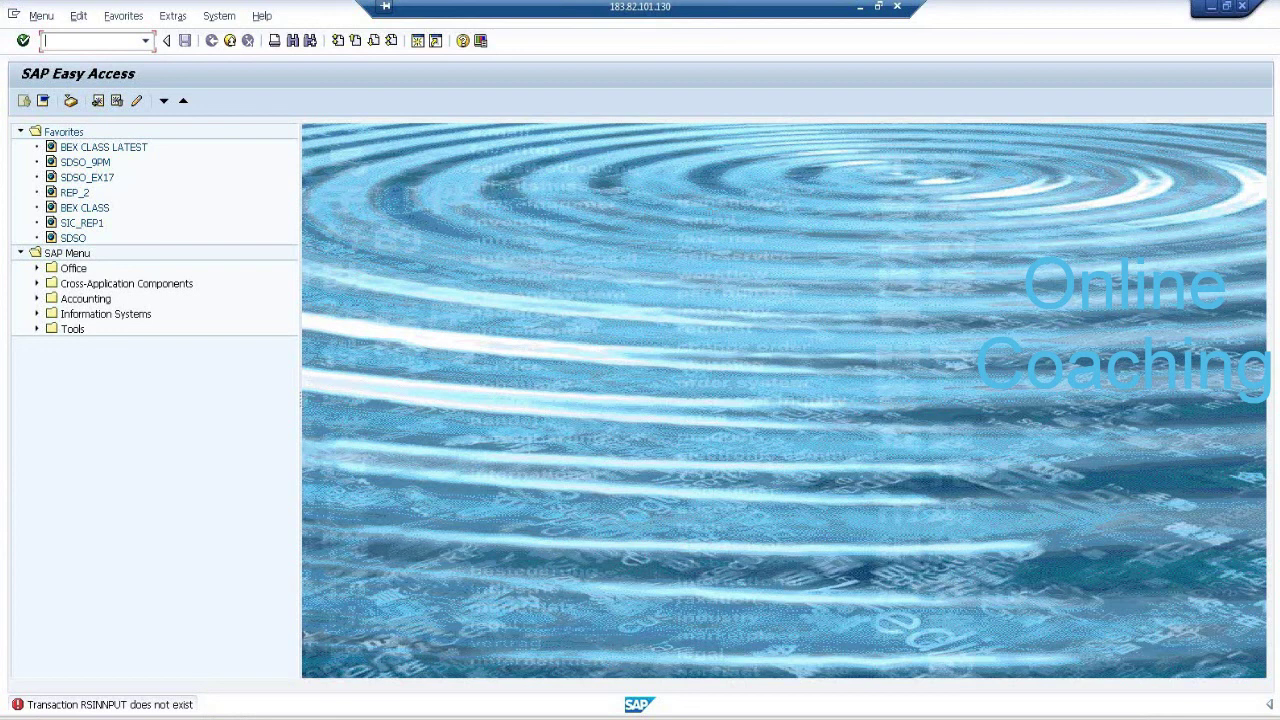
text(RSD)
text(NPUT)
key(Return)
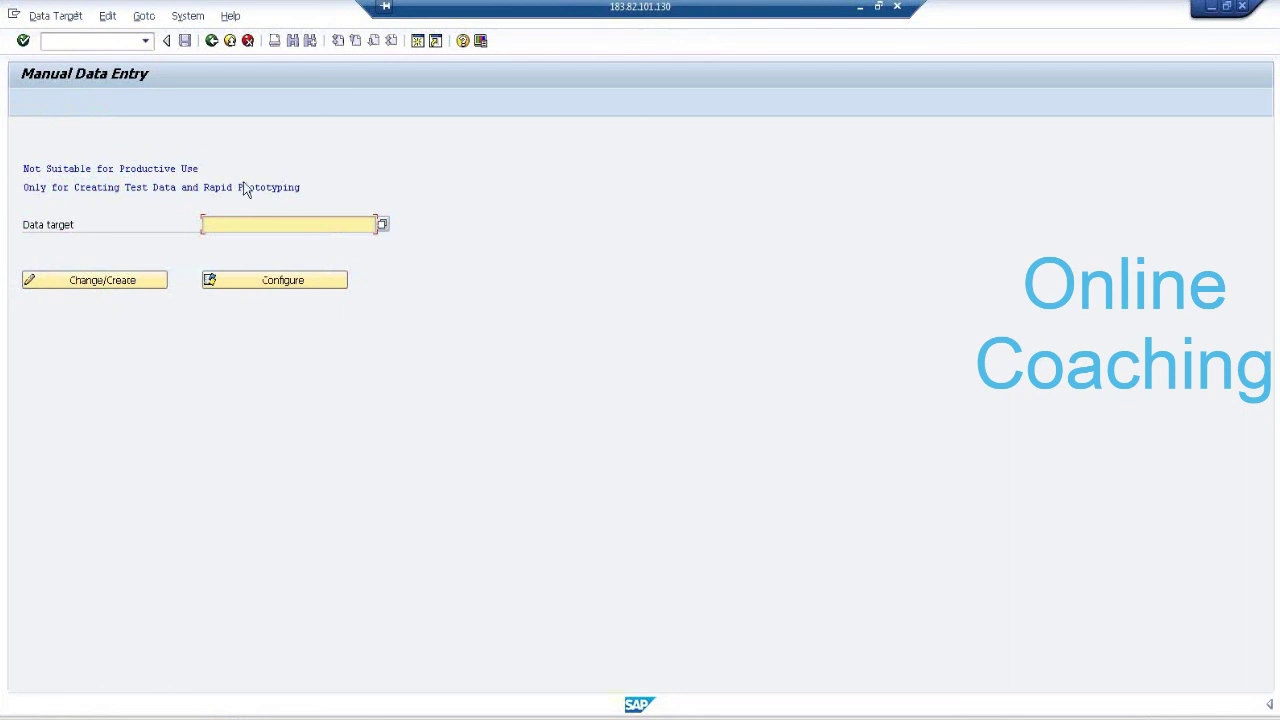
Switch to the other SAP session and examine the InfoProviders' technical names under INFOAREA FOR 9PM CLASS.
click(270, 718)
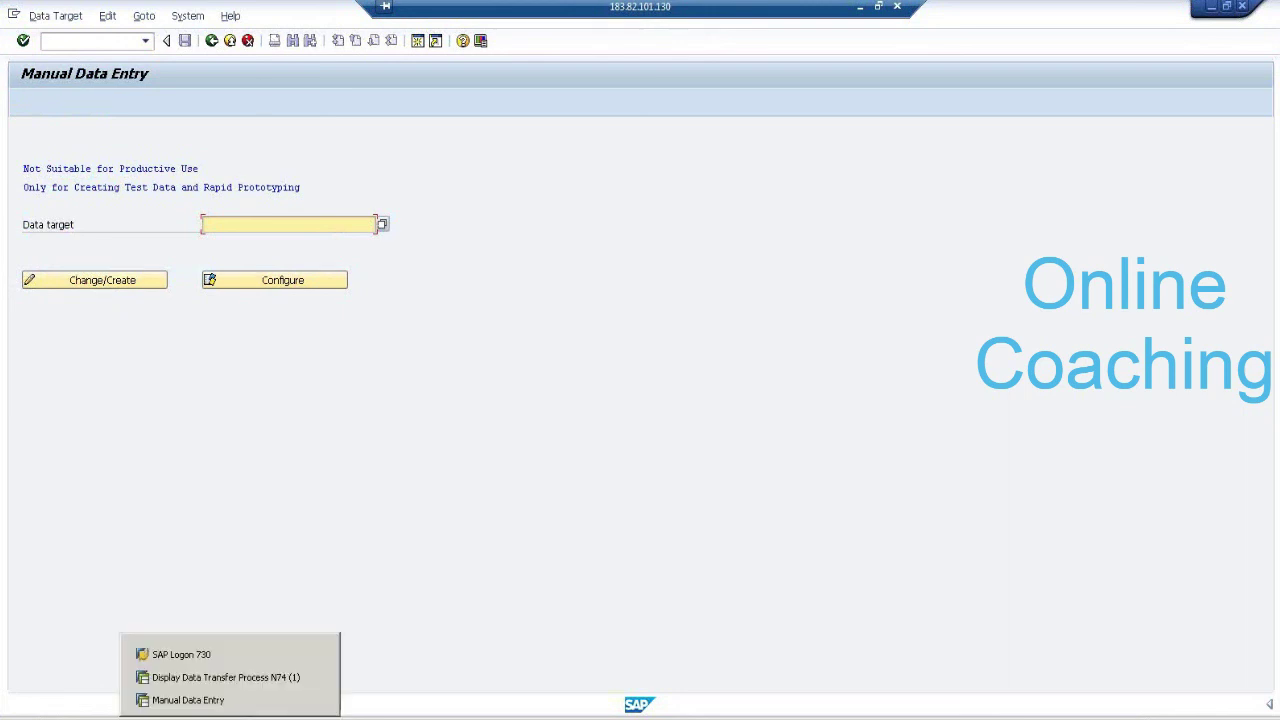
click(238, 679)
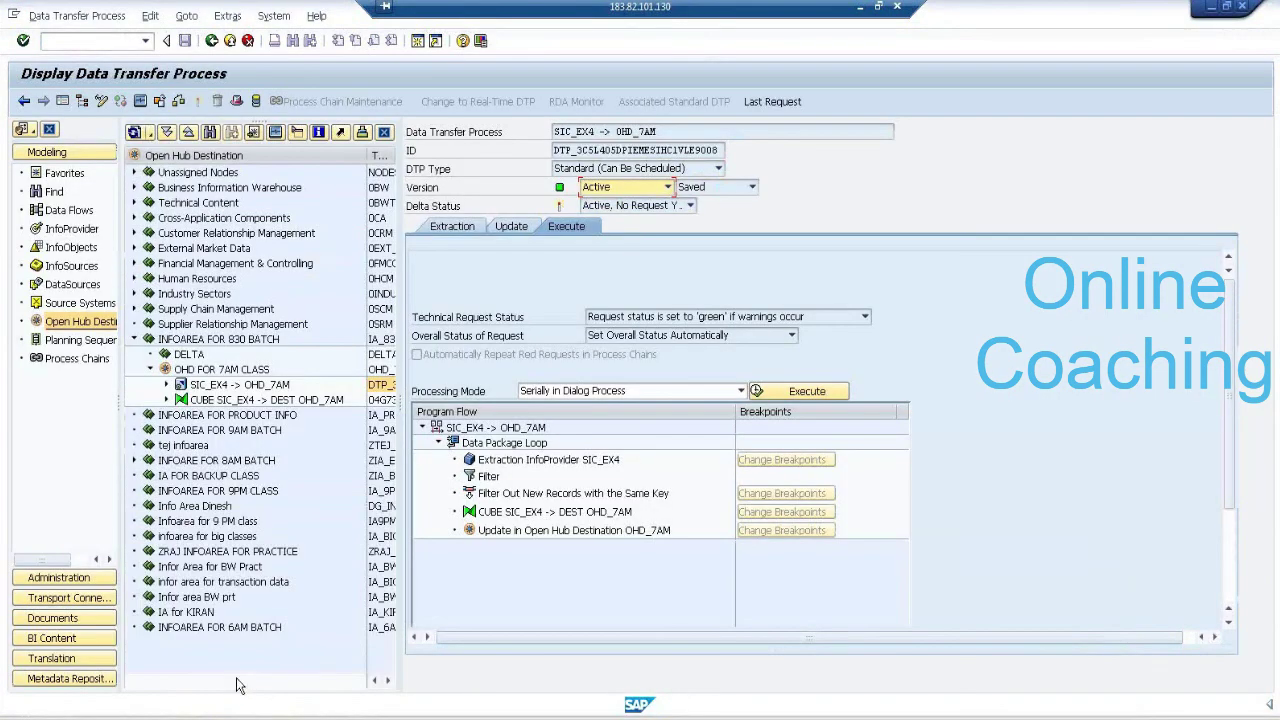
click(211, 42)
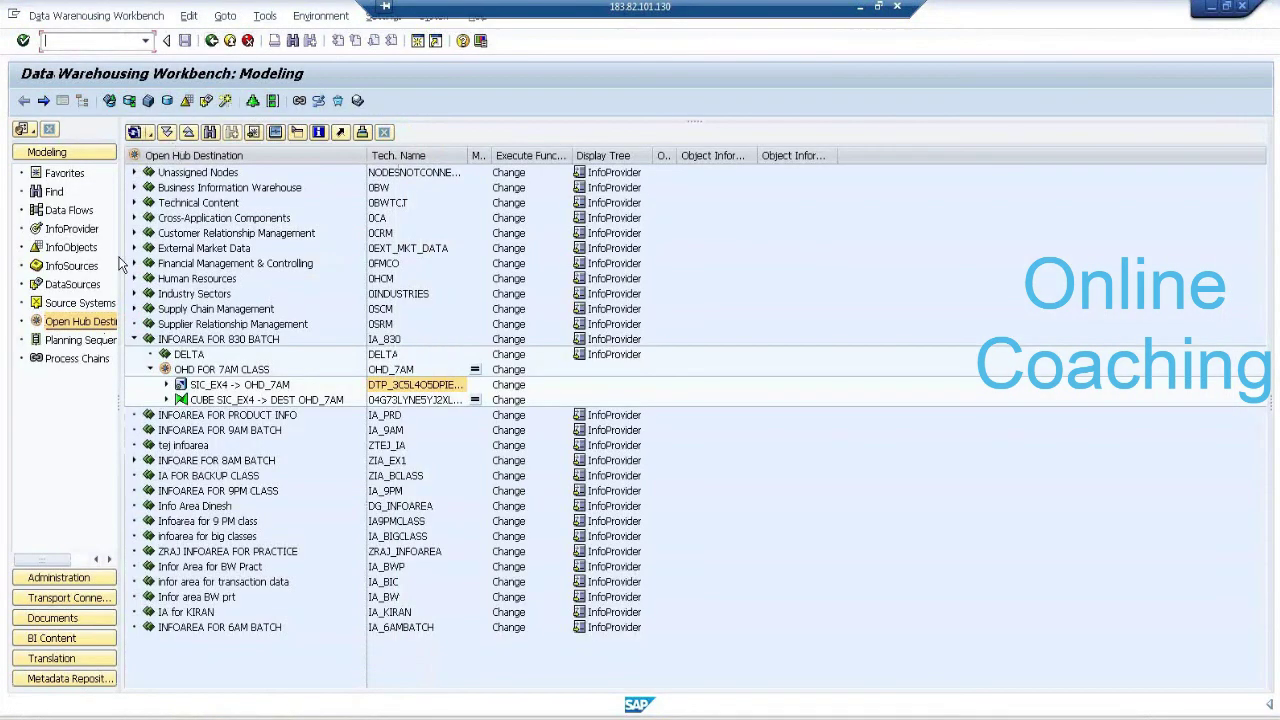
click(80, 234)
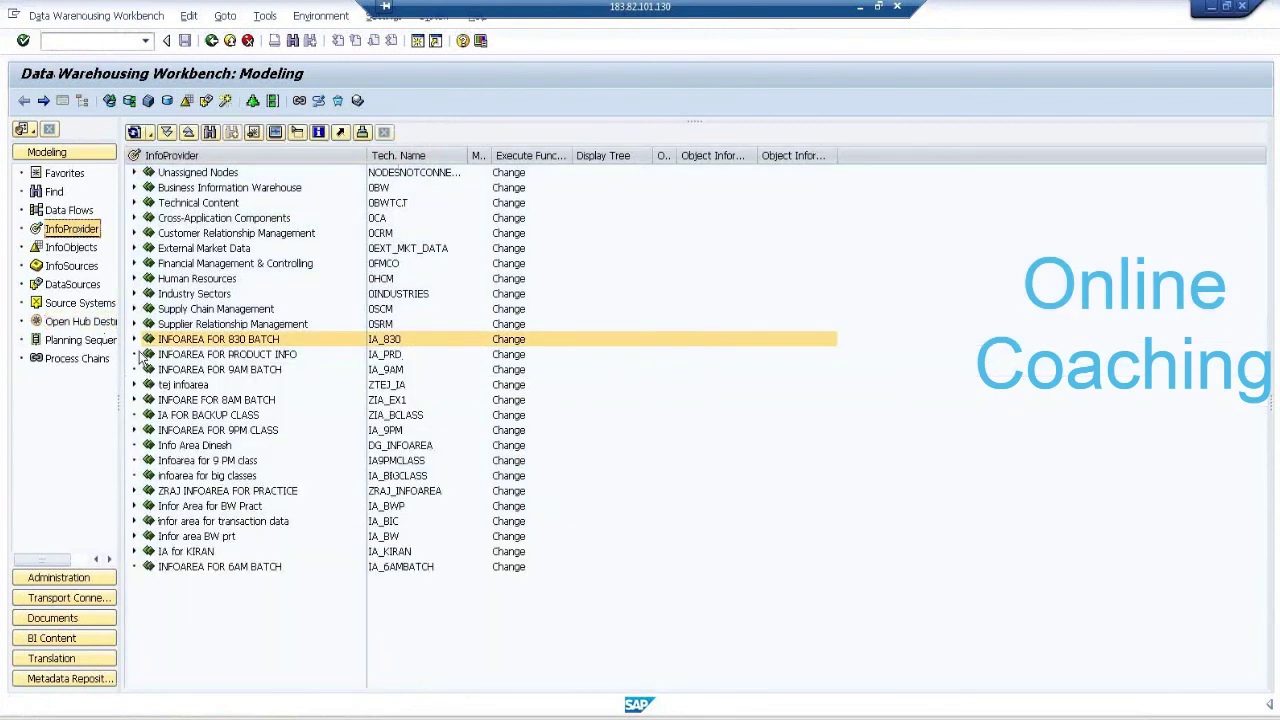
click(134, 430)
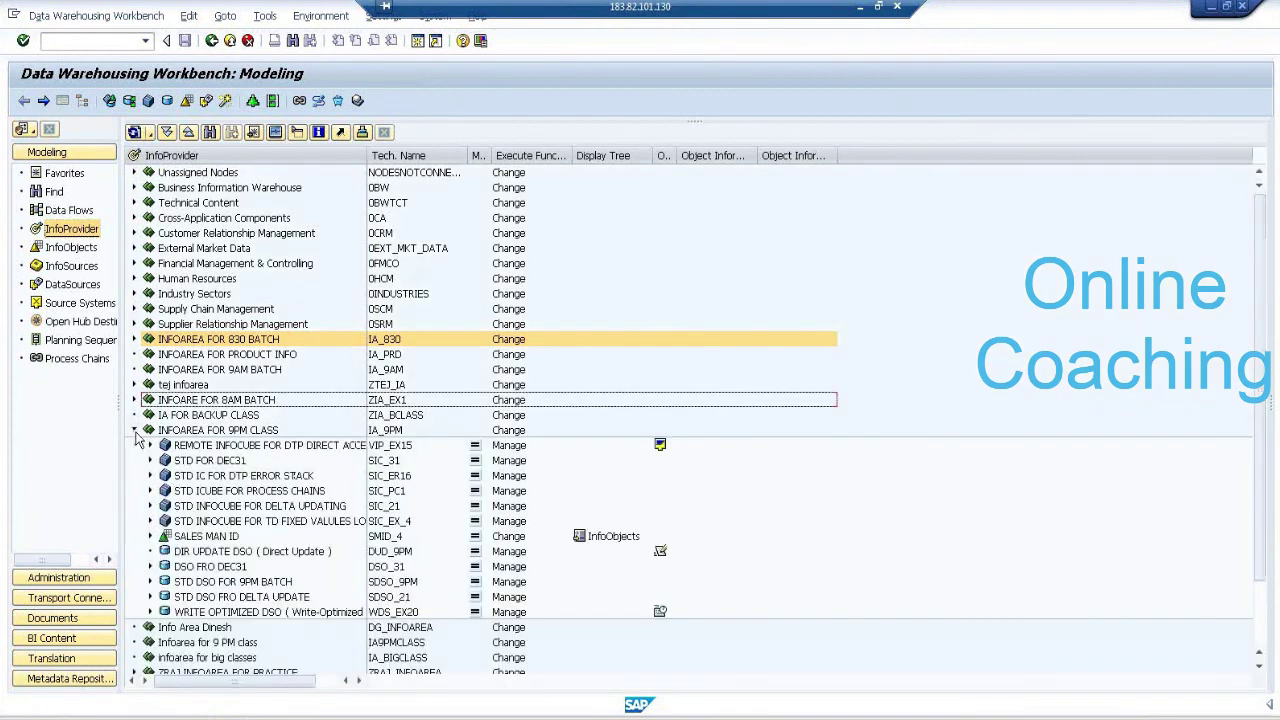
click(385, 462)
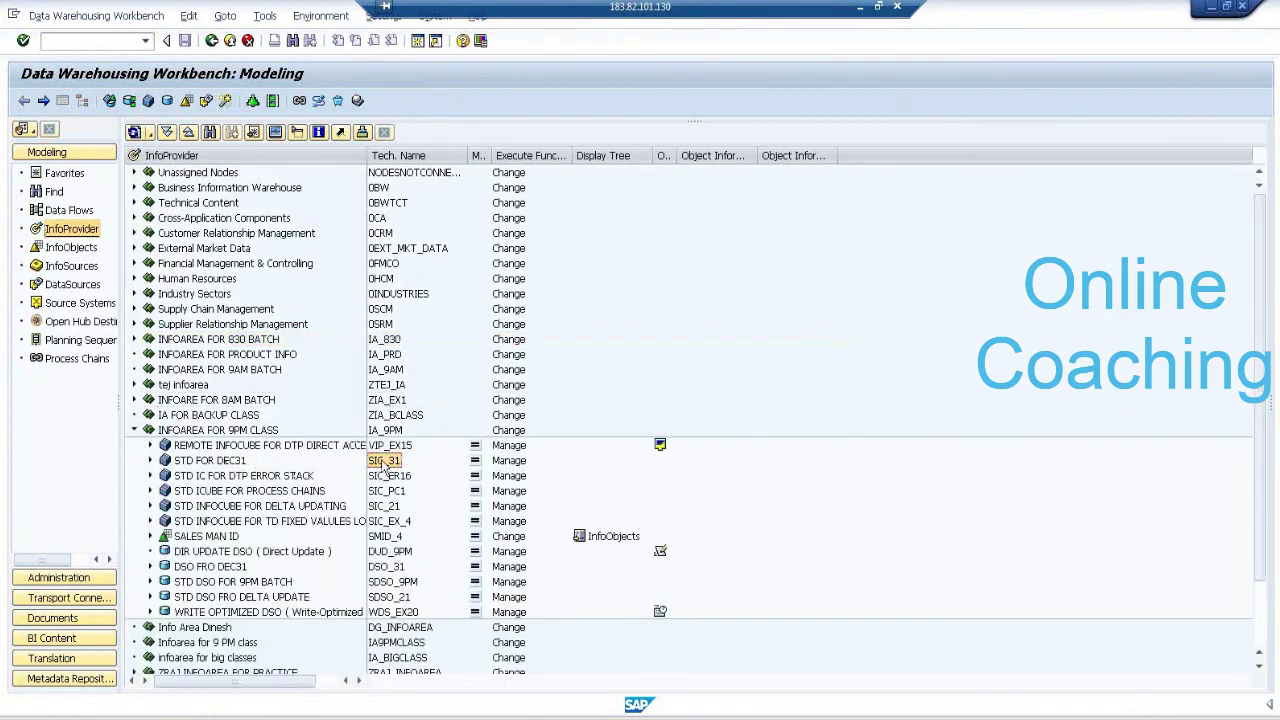
click(390, 448)
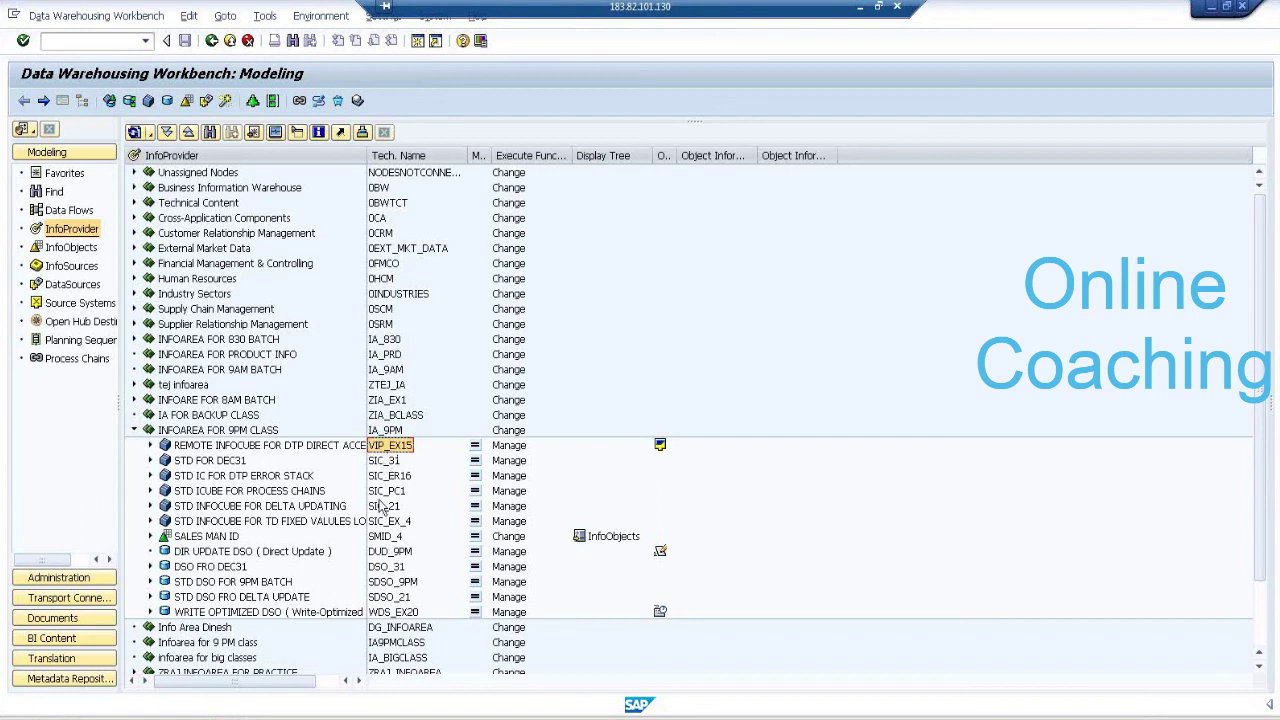
Return to the Manual Data Entry session and open REAL_CUBE for changing and creating records without any selection restrictions.
click(230, 716)
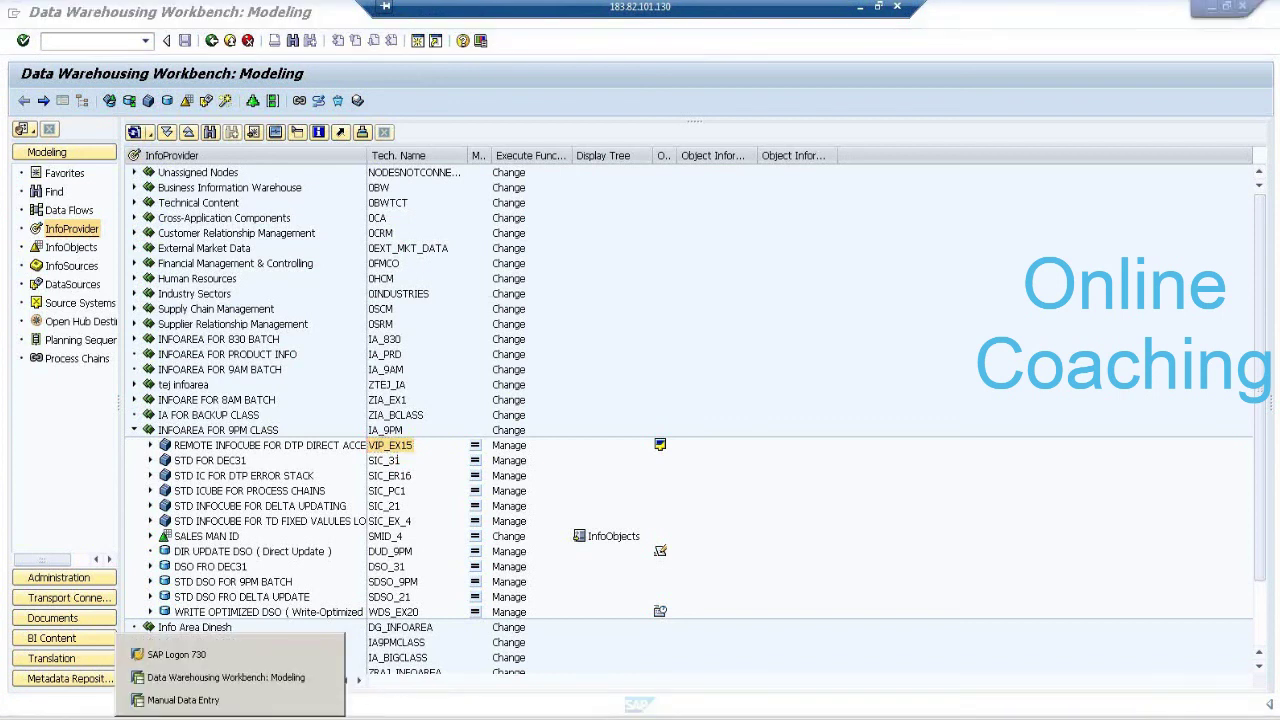
click(183, 700)
text(REAL_)
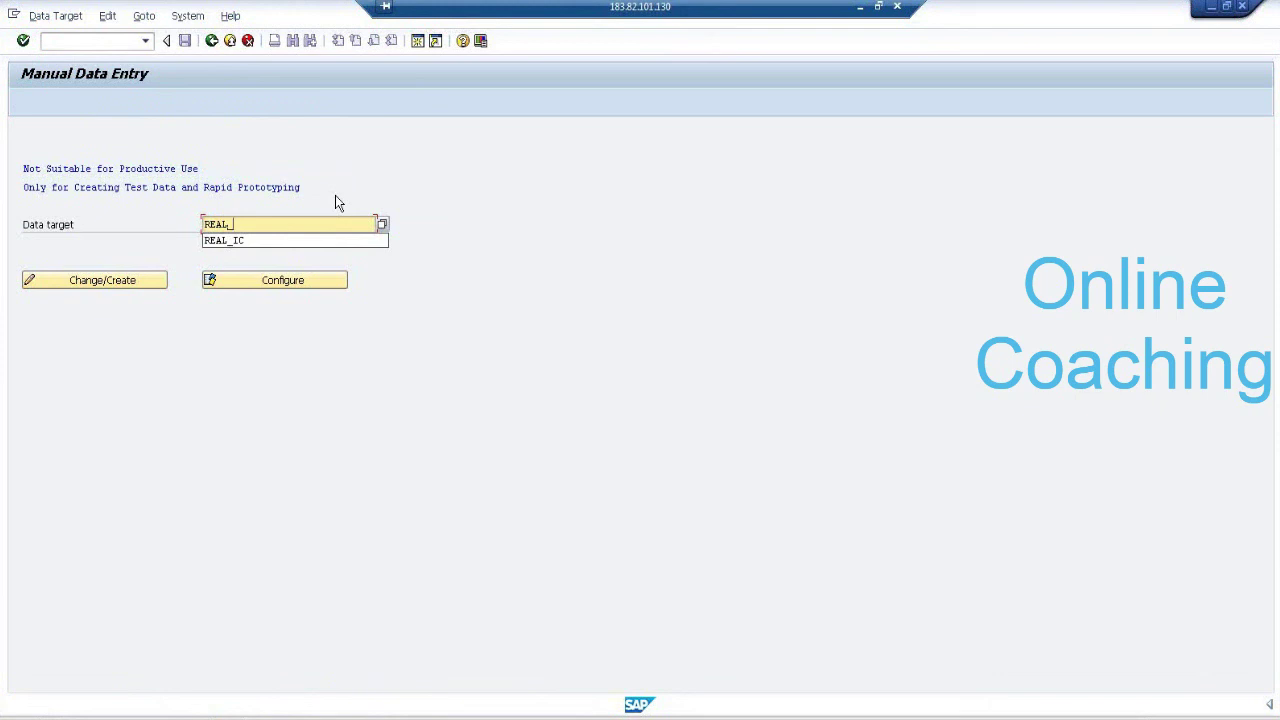
text(CUBE)
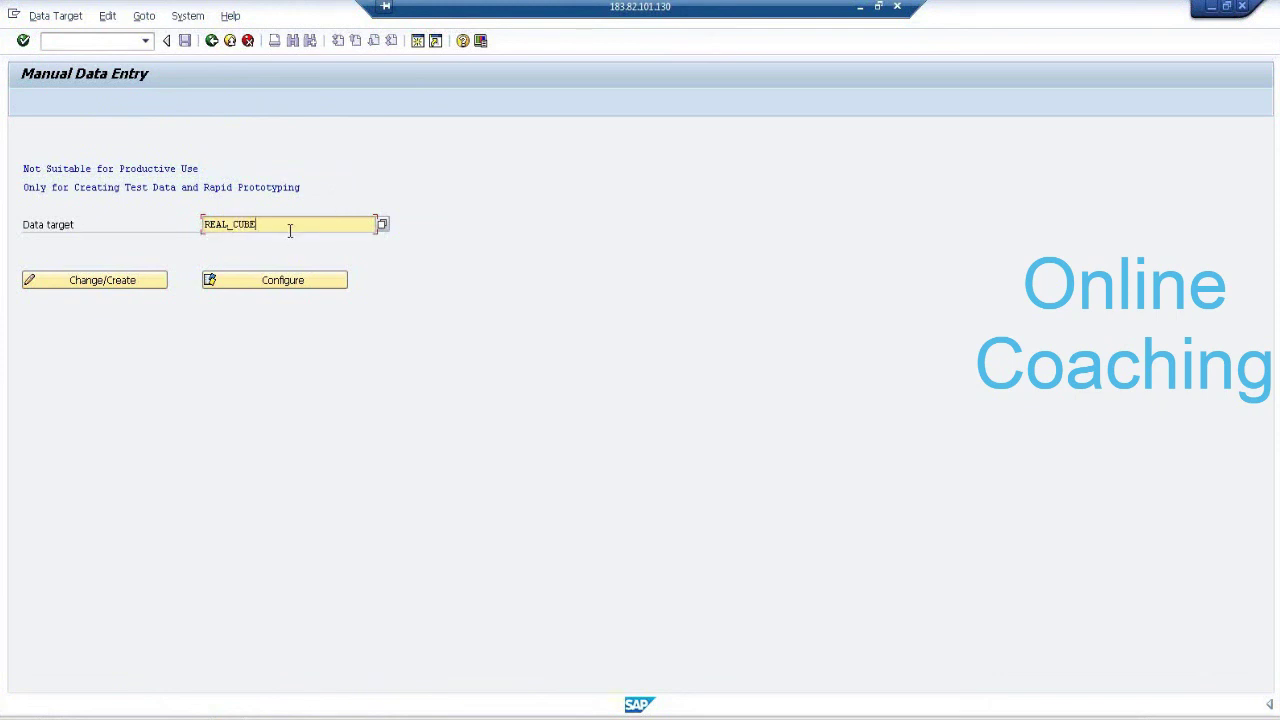
click(130, 280)
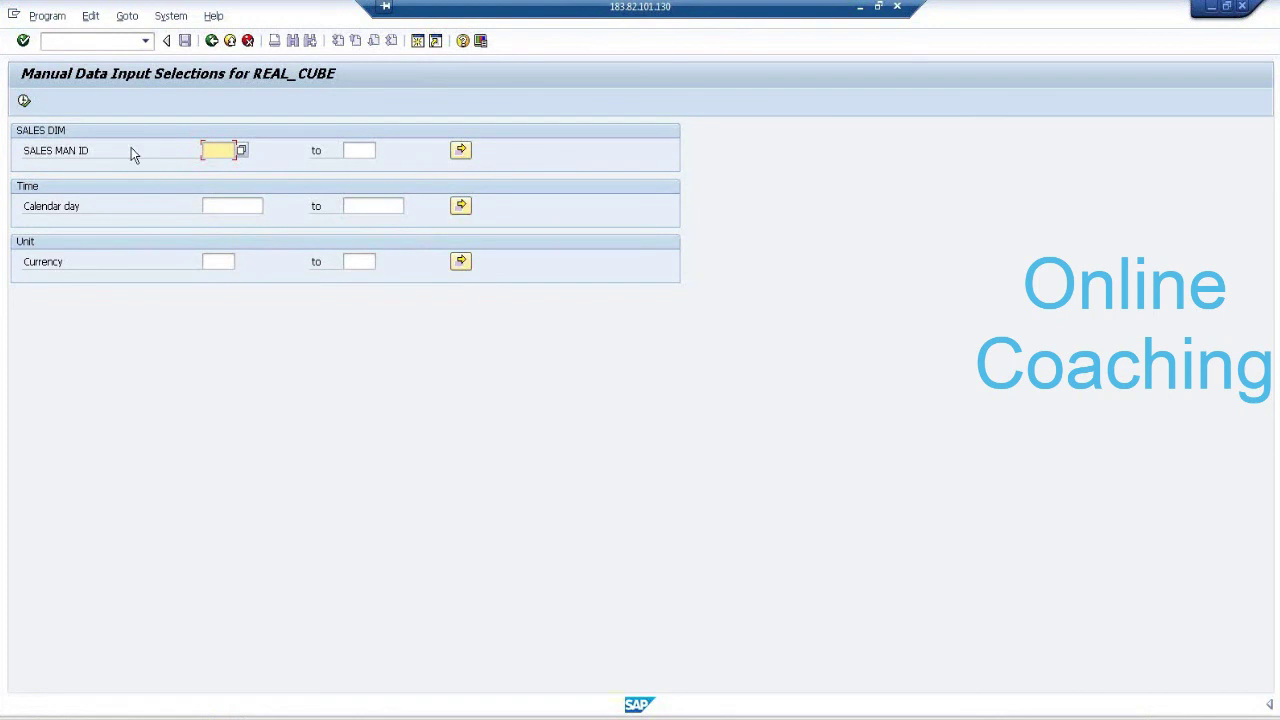
click(30, 104)
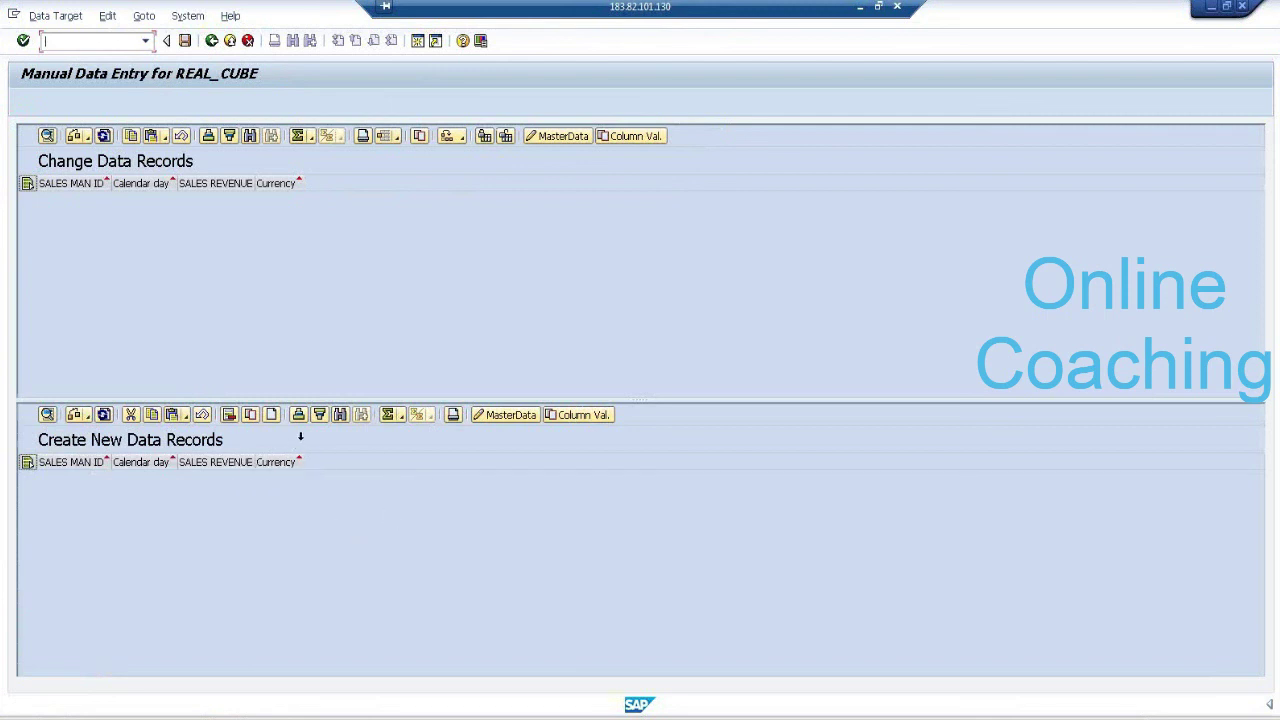
Create a new data record for REAL_CUBE with SALES MAN ID S22 and calendar day 09.01.2016.
click(271, 414)
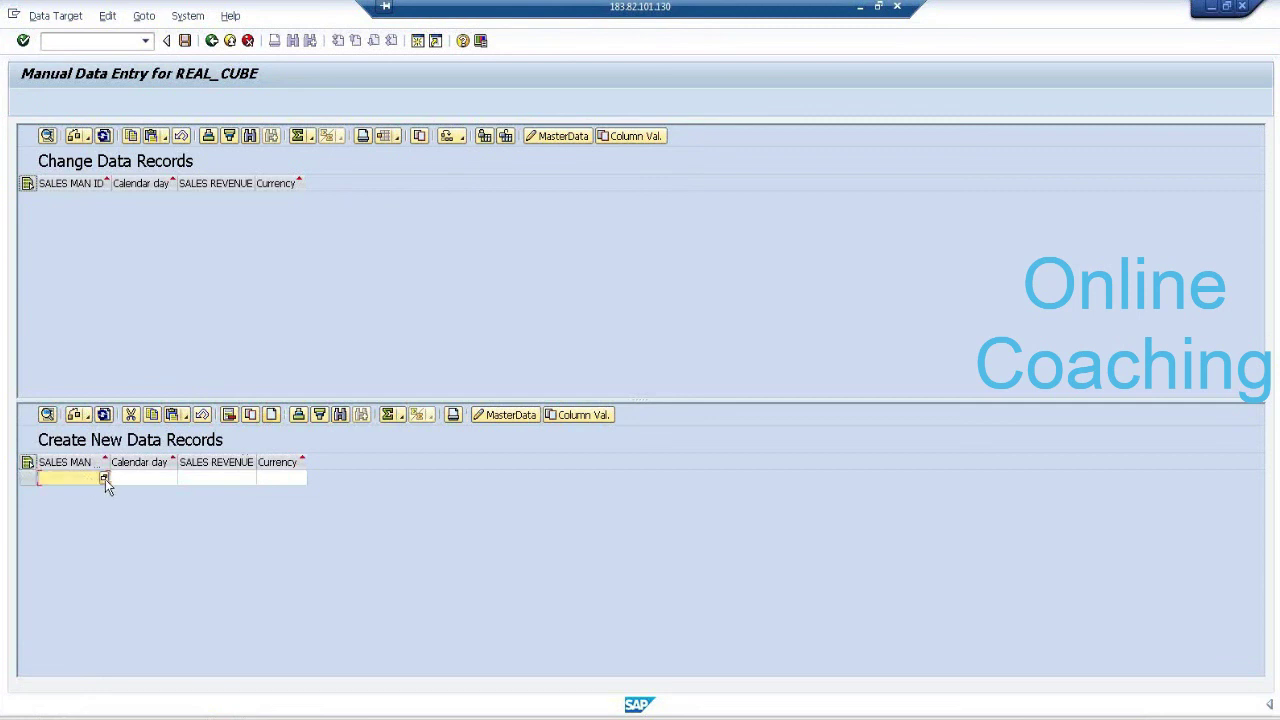
text(S)
text(a)
text(22)
key(Tab)
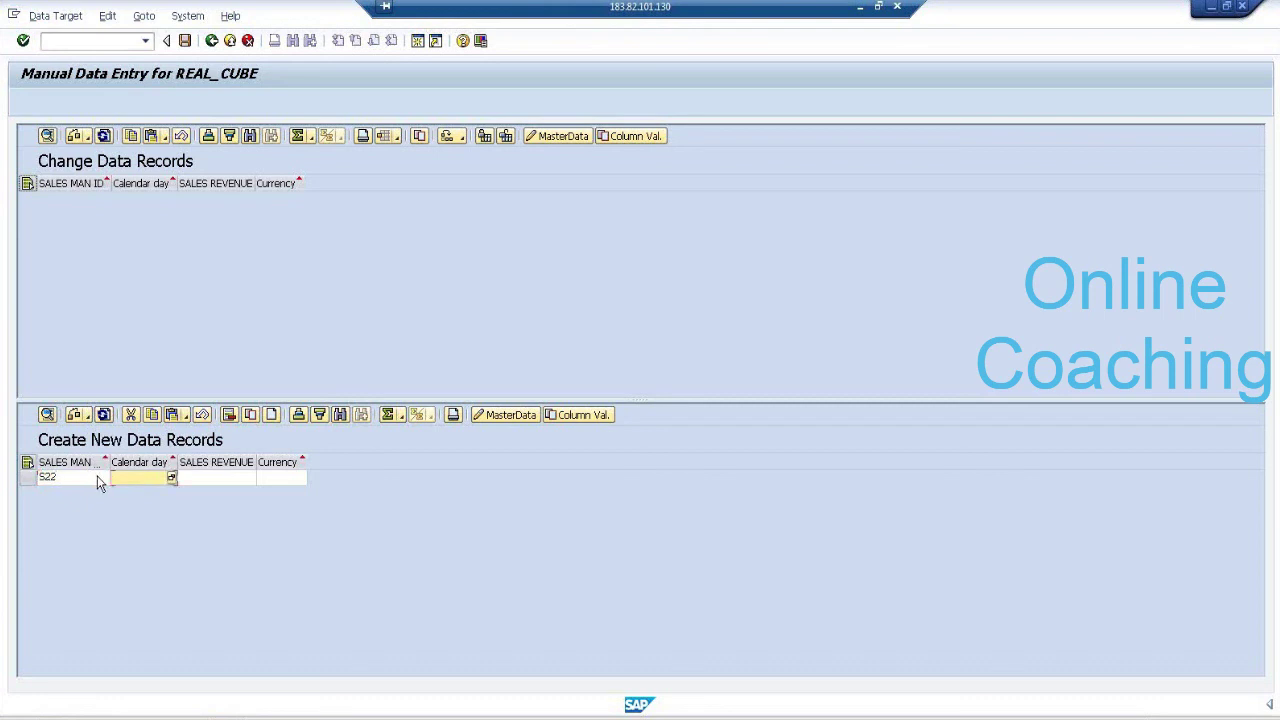
click(172, 479)
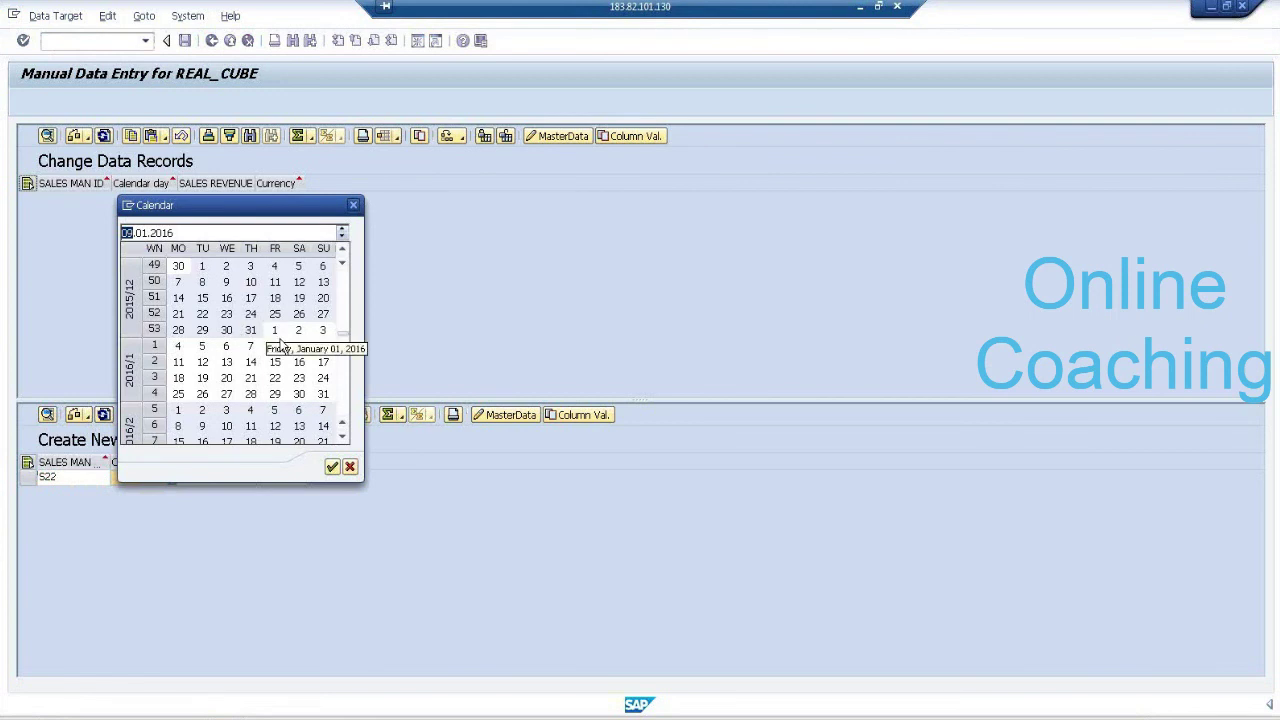
double_click(299, 345)
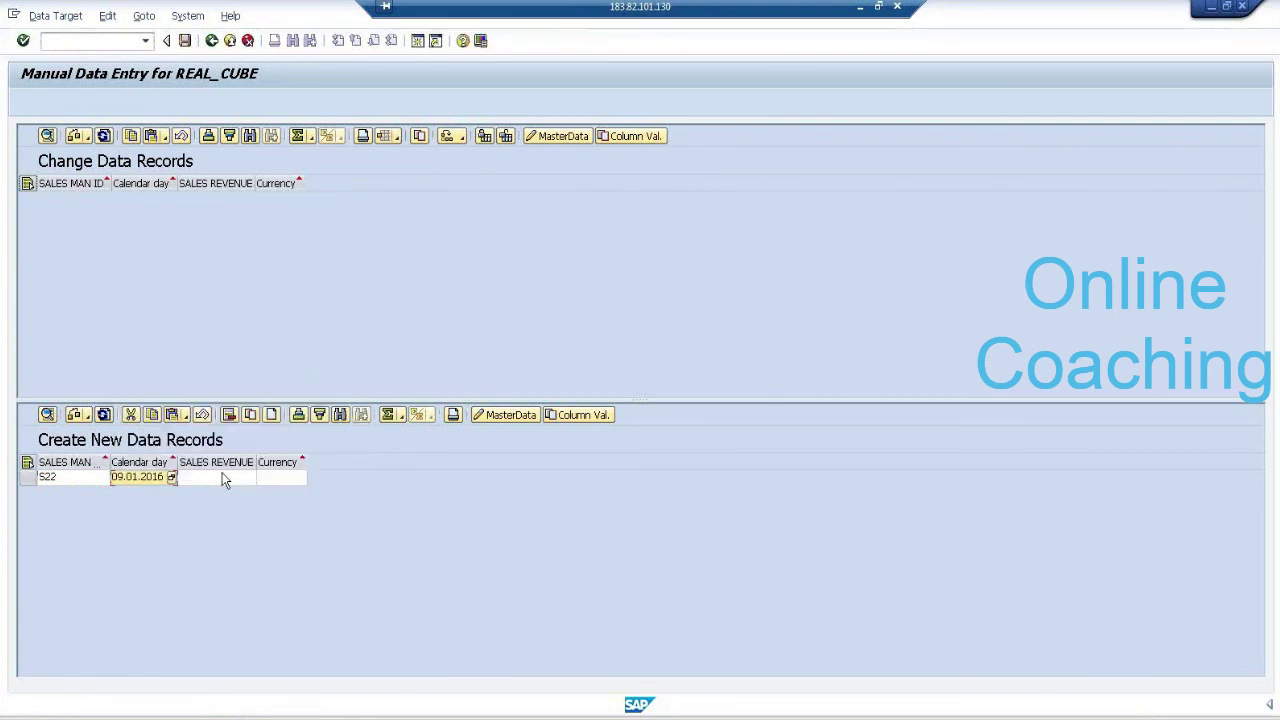
Set the new record's SALES REVENUE to 10000 and its currency to INR, and save it despite warnings.
click(224, 479)
text(1)
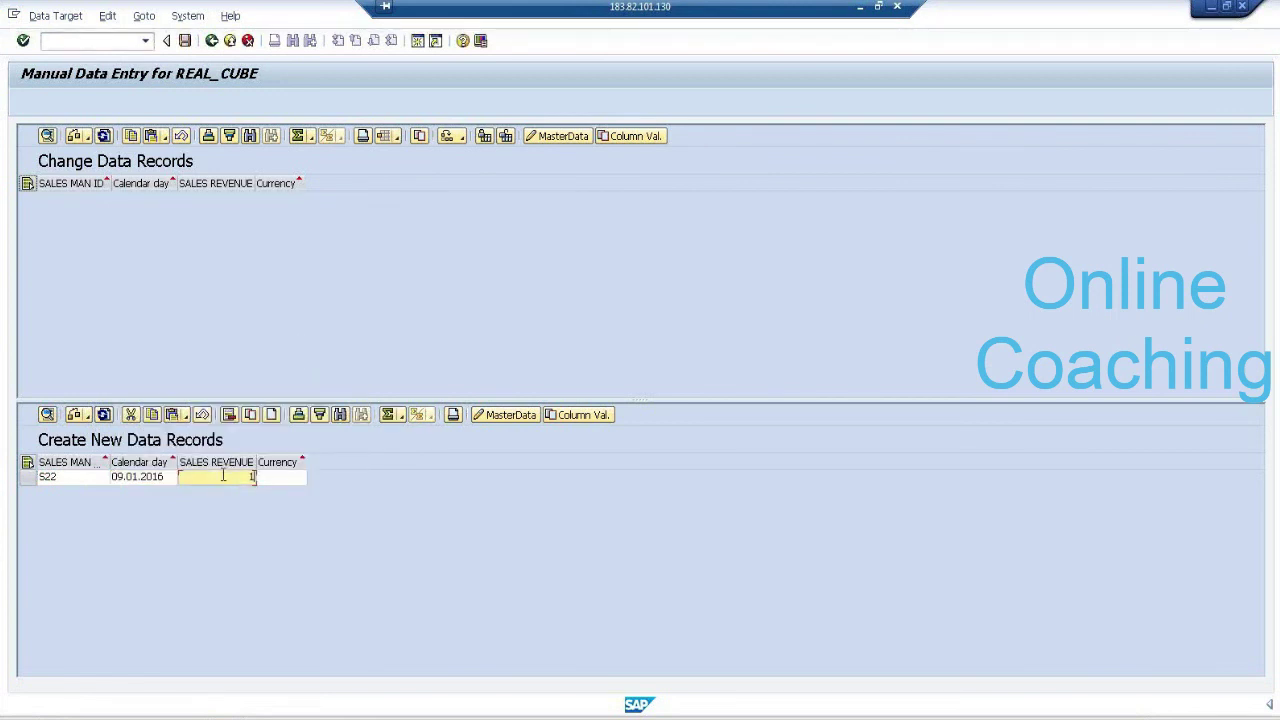
text(10000)
key(Tab)
text(INR)
key(Return)
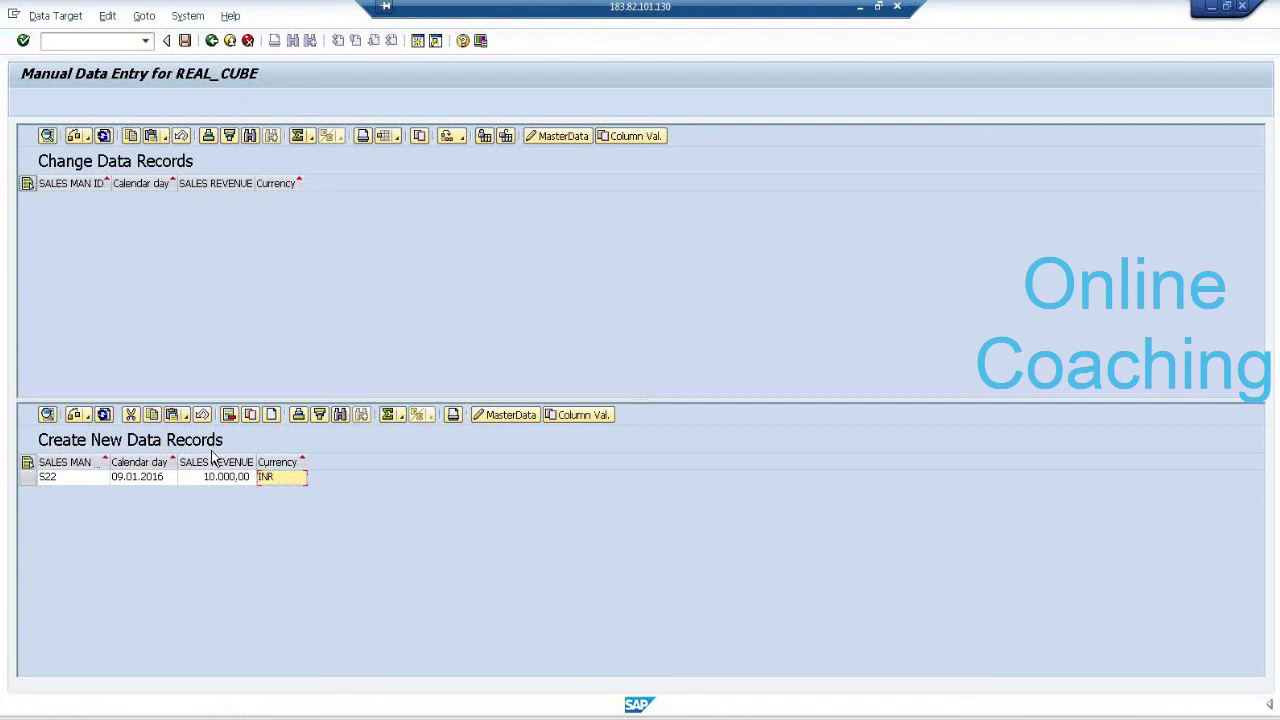
click(184, 40)
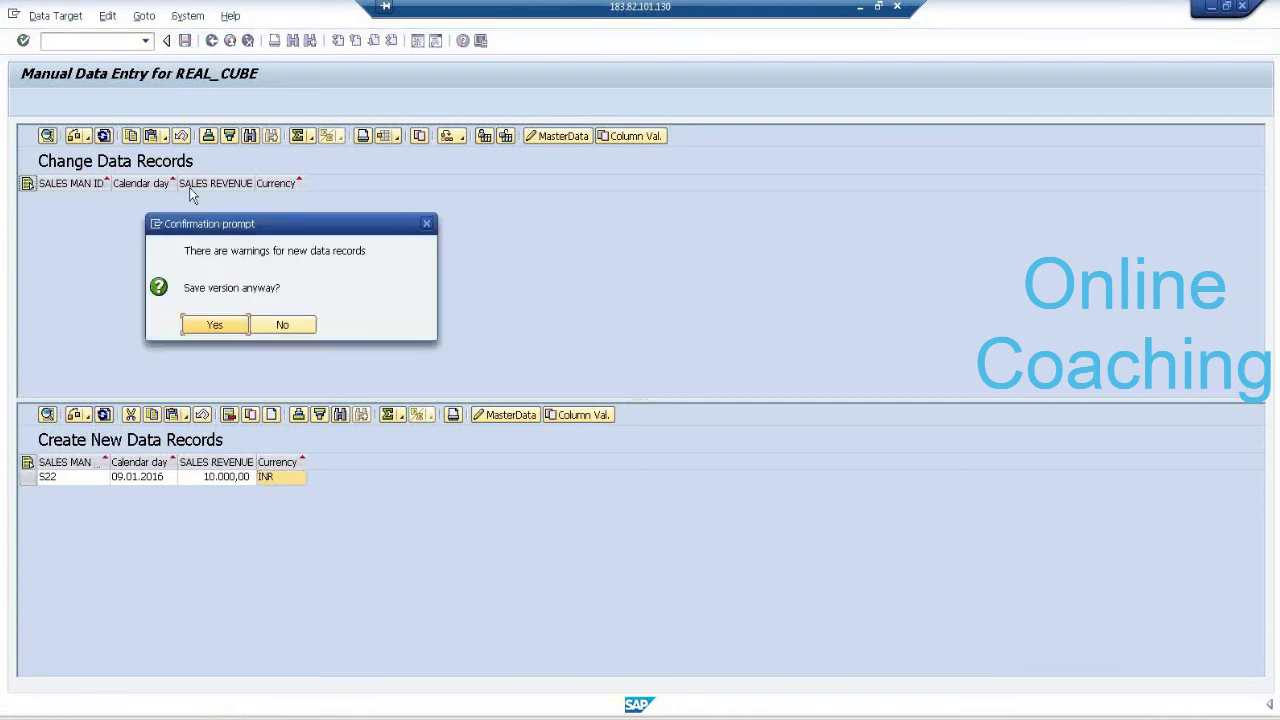
click(209, 328)
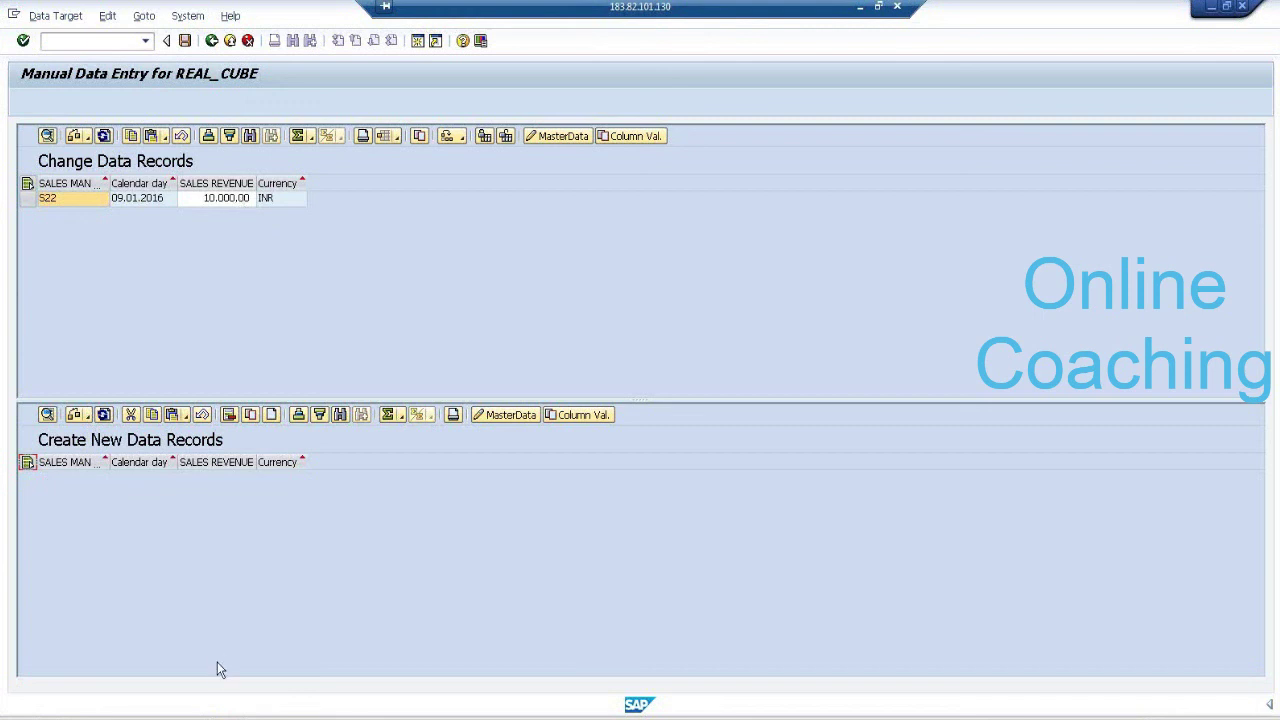
Leave Manual Data Entry, open transaction RSA11 and refresh the InfoProvider tree.
click(211, 41)
click(211, 41)
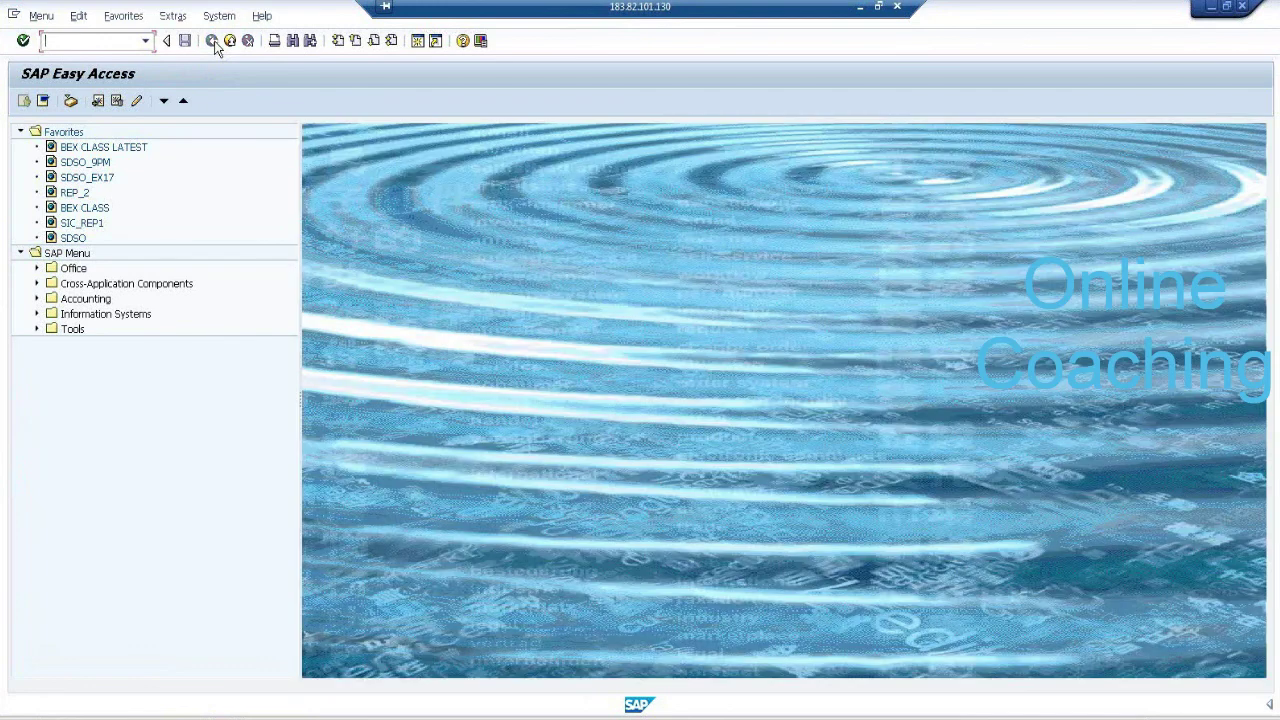
click(145, 40)
click(115, 80)
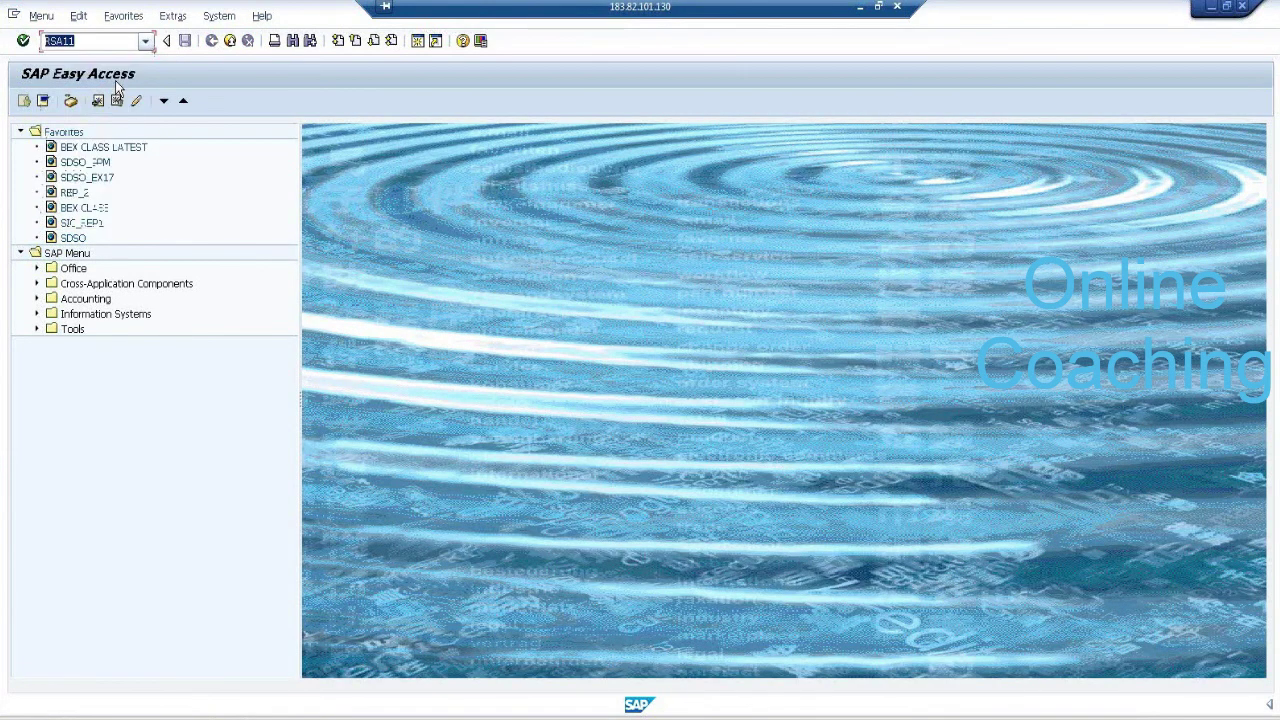
key(Return)
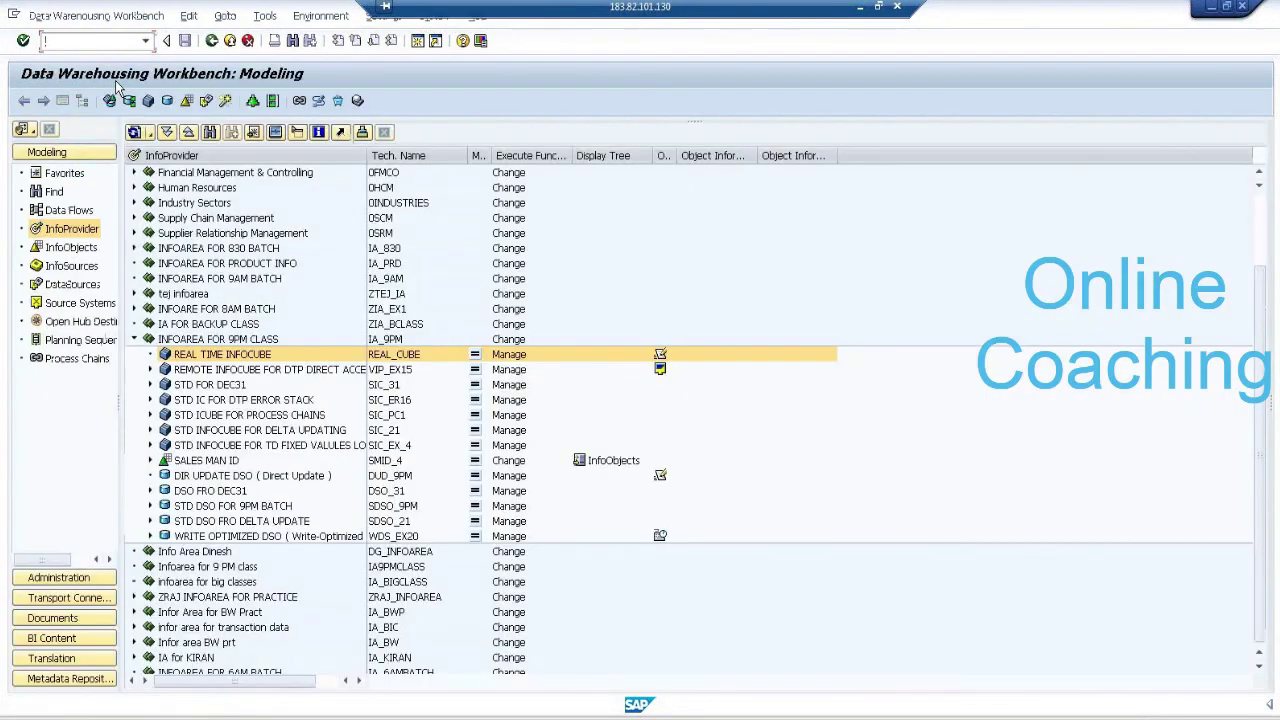
click(134, 132)
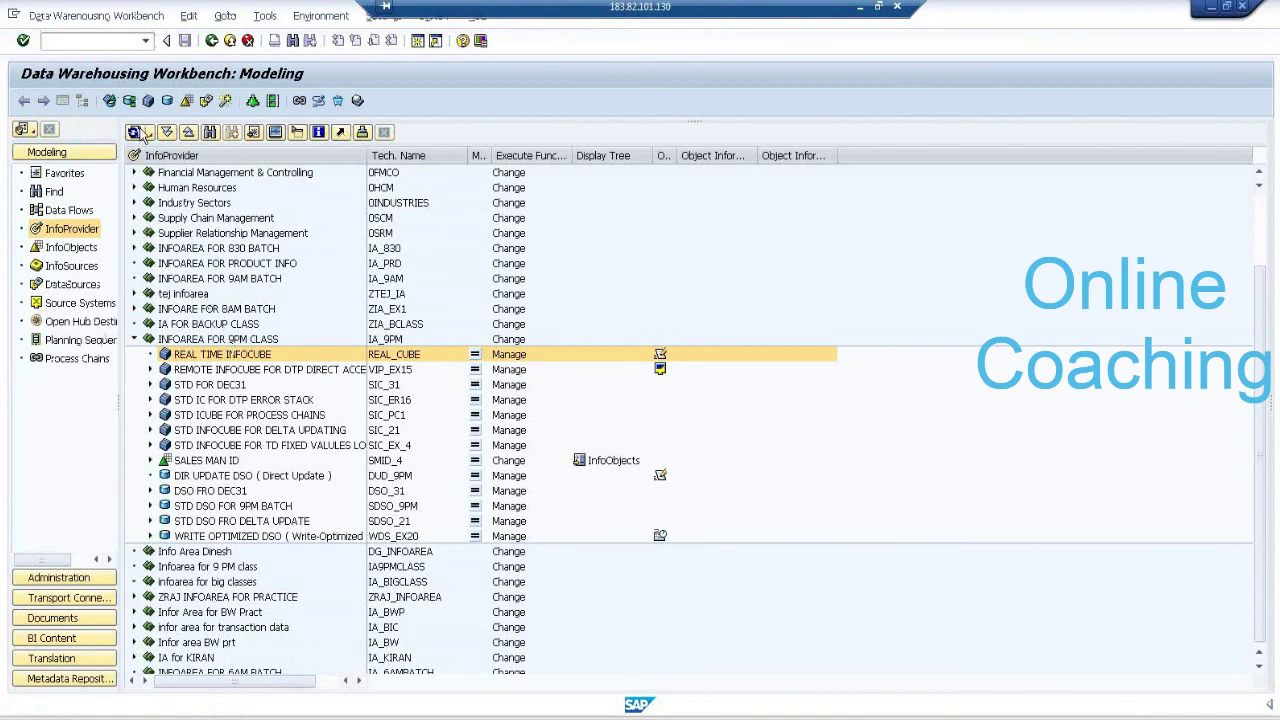
Display the data of REAL_CUBE, adding Calendar day and Currency to the output fields and leaving the selections unrestricted.
right_click(242, 358)
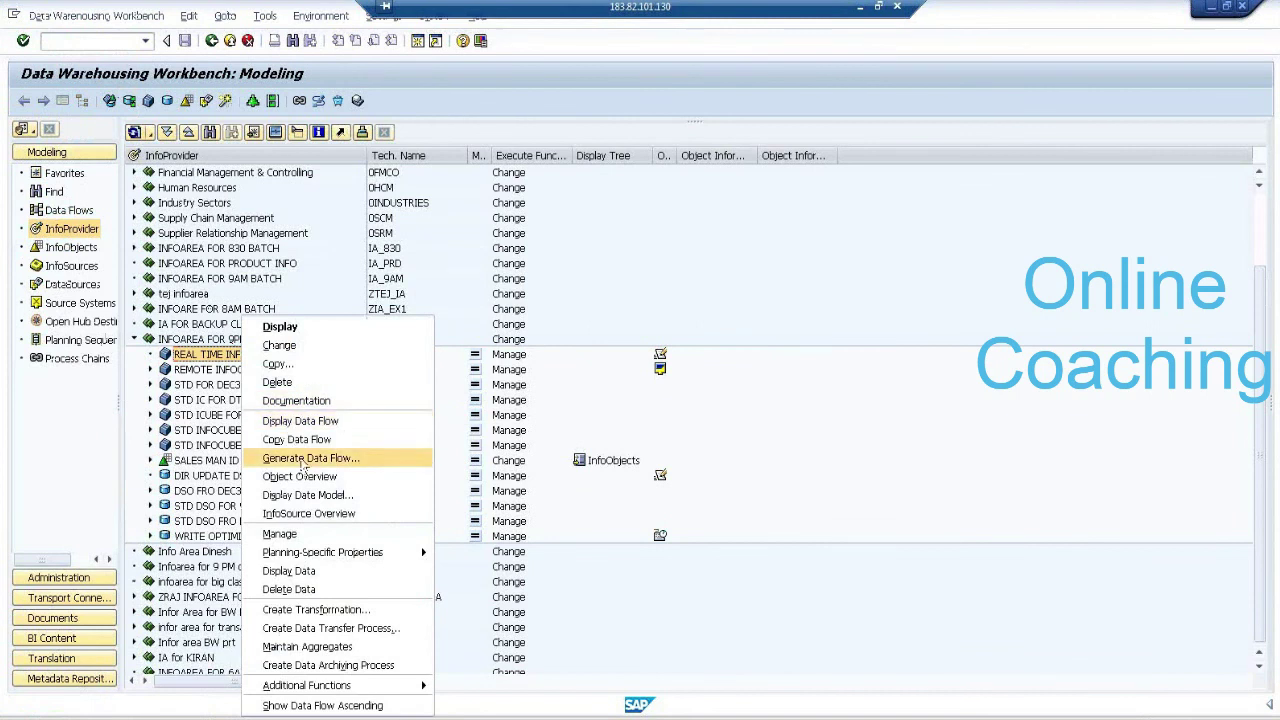
click(313, 572)
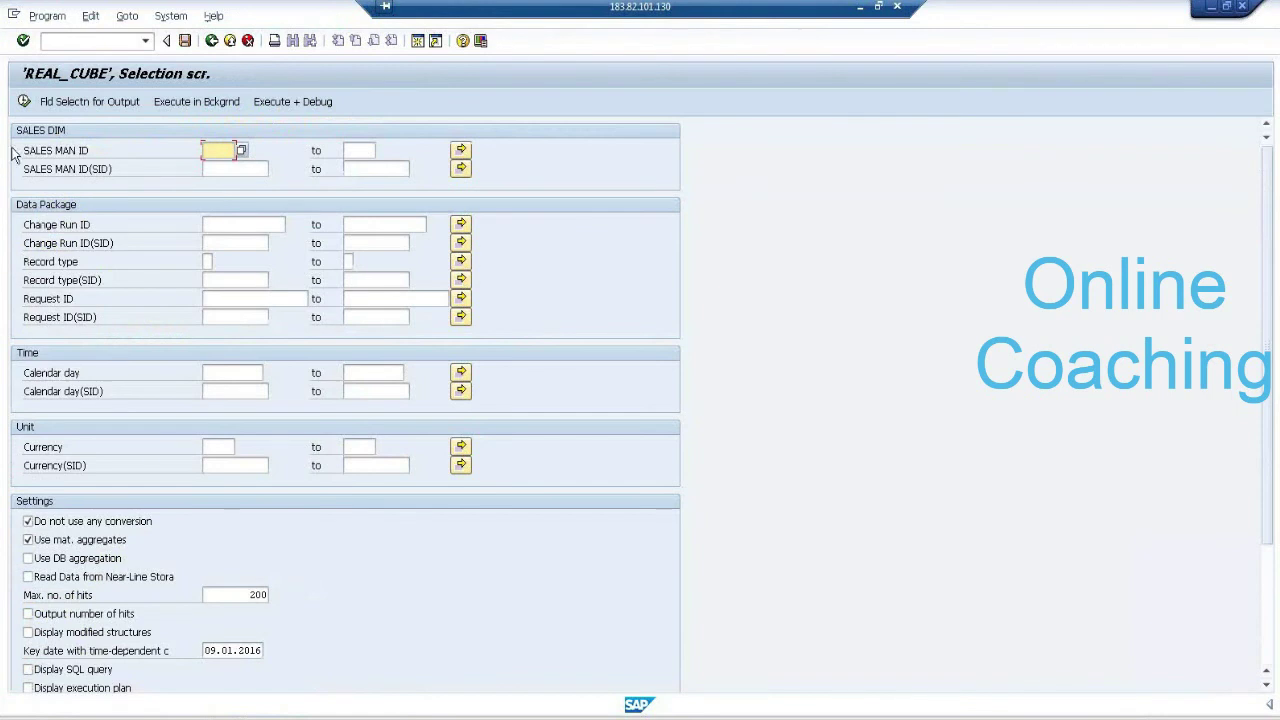
click(45, 103)
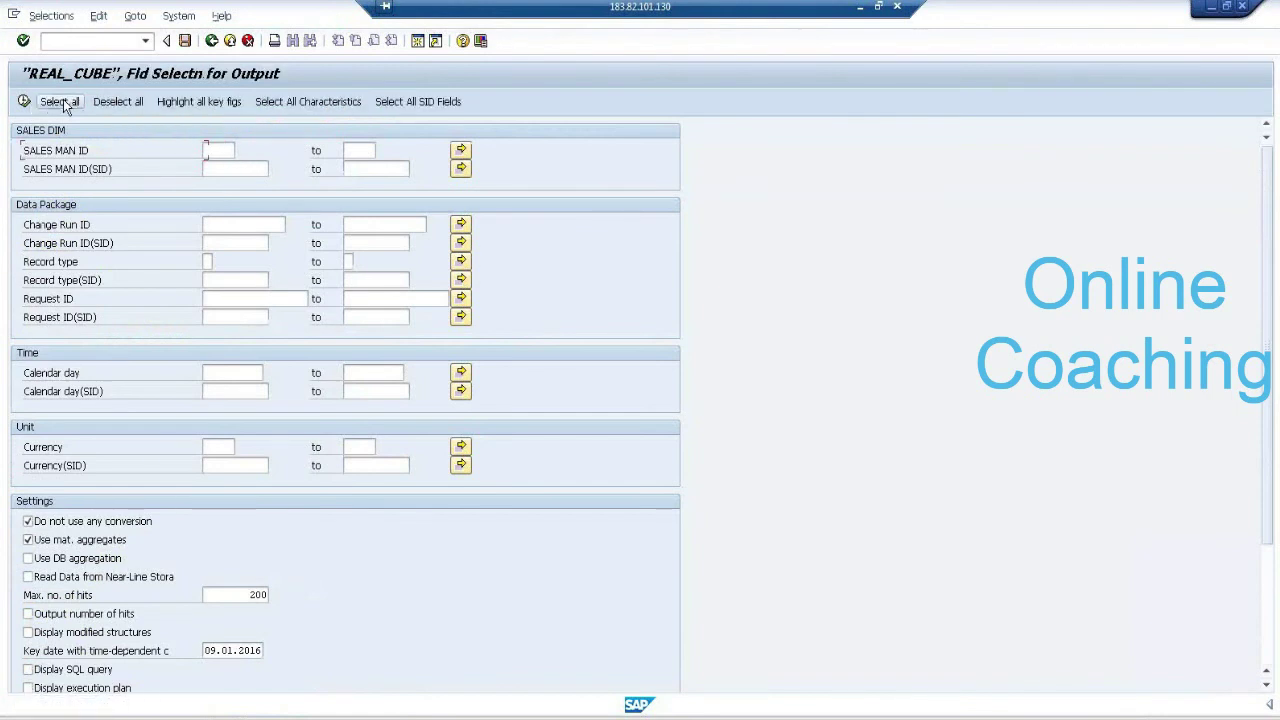
click(75, 381)
click(54, 450)
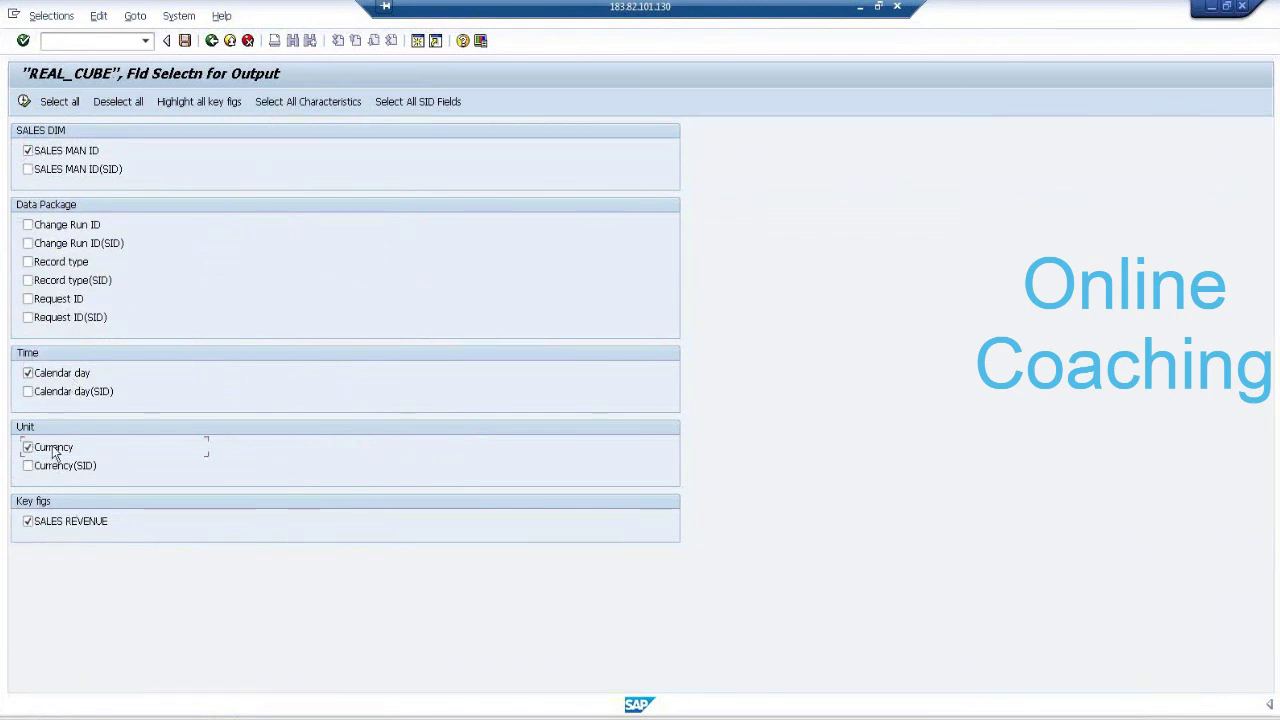
click(23, 101)
click(24, 101)
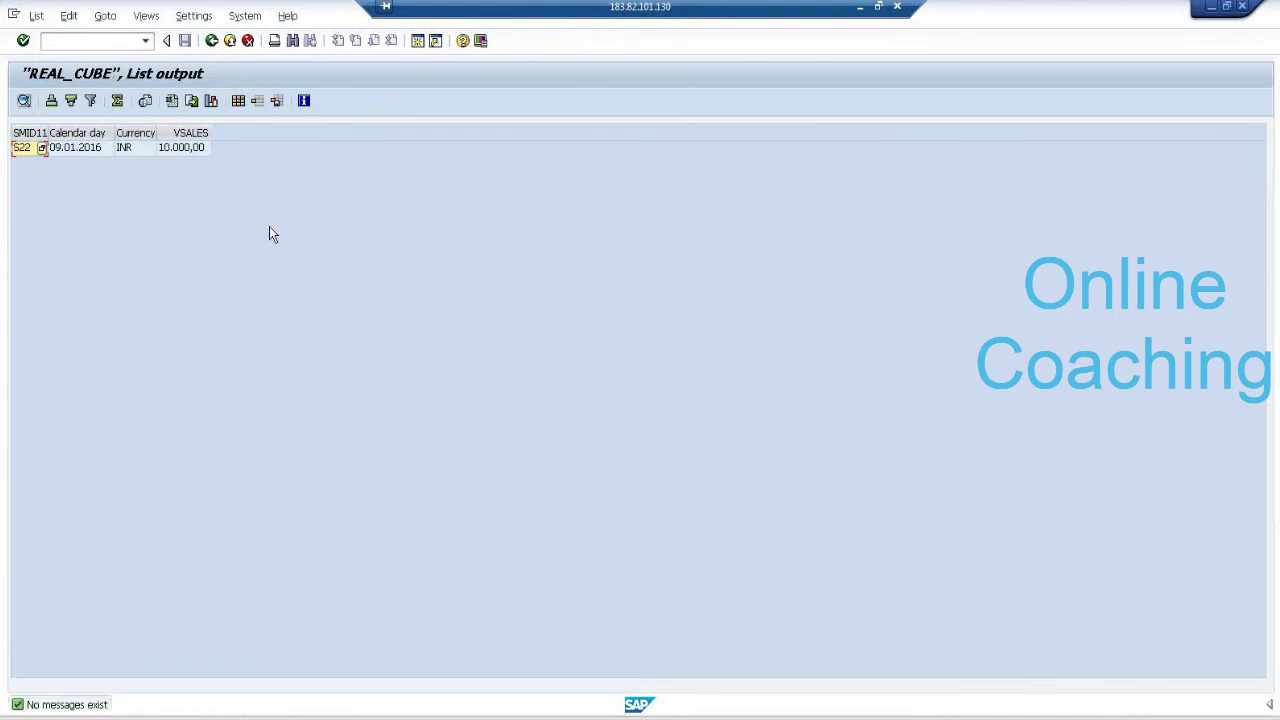
Leave the REAL_CUBE list output and exit the Data Warehousing Workbench to SAP Easy Access.
click(212, 41)
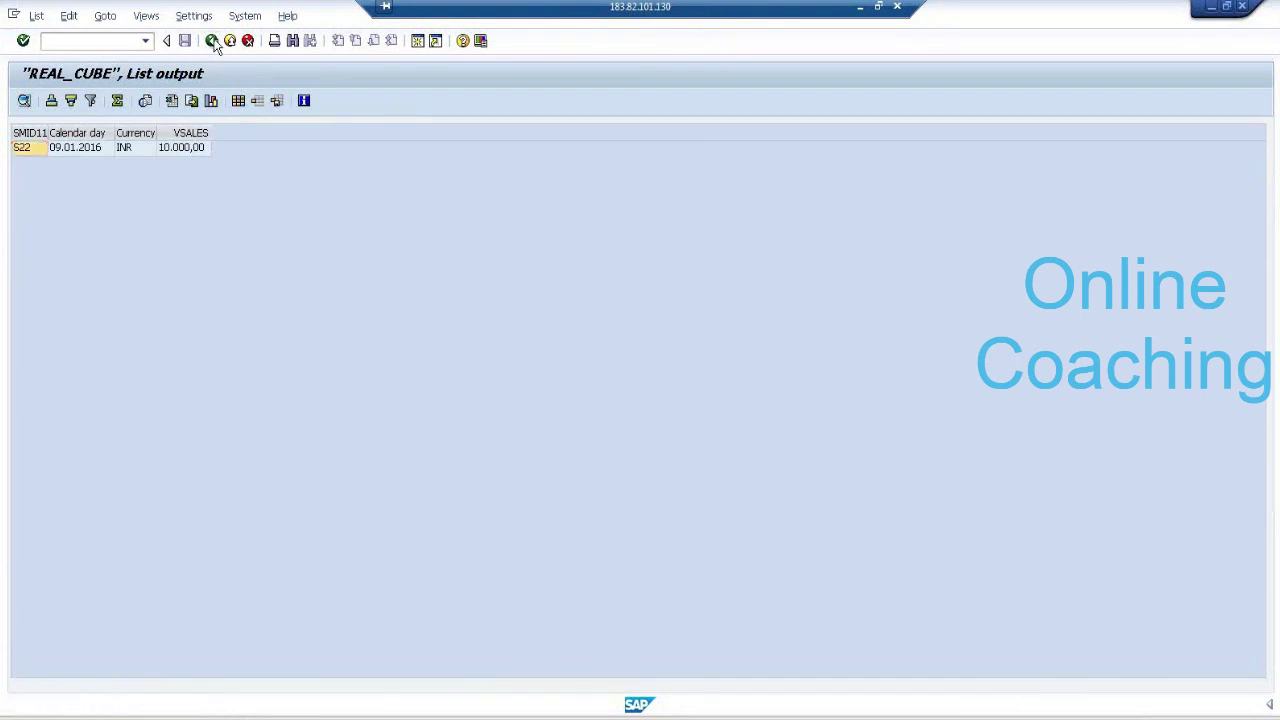
click(212, 41)
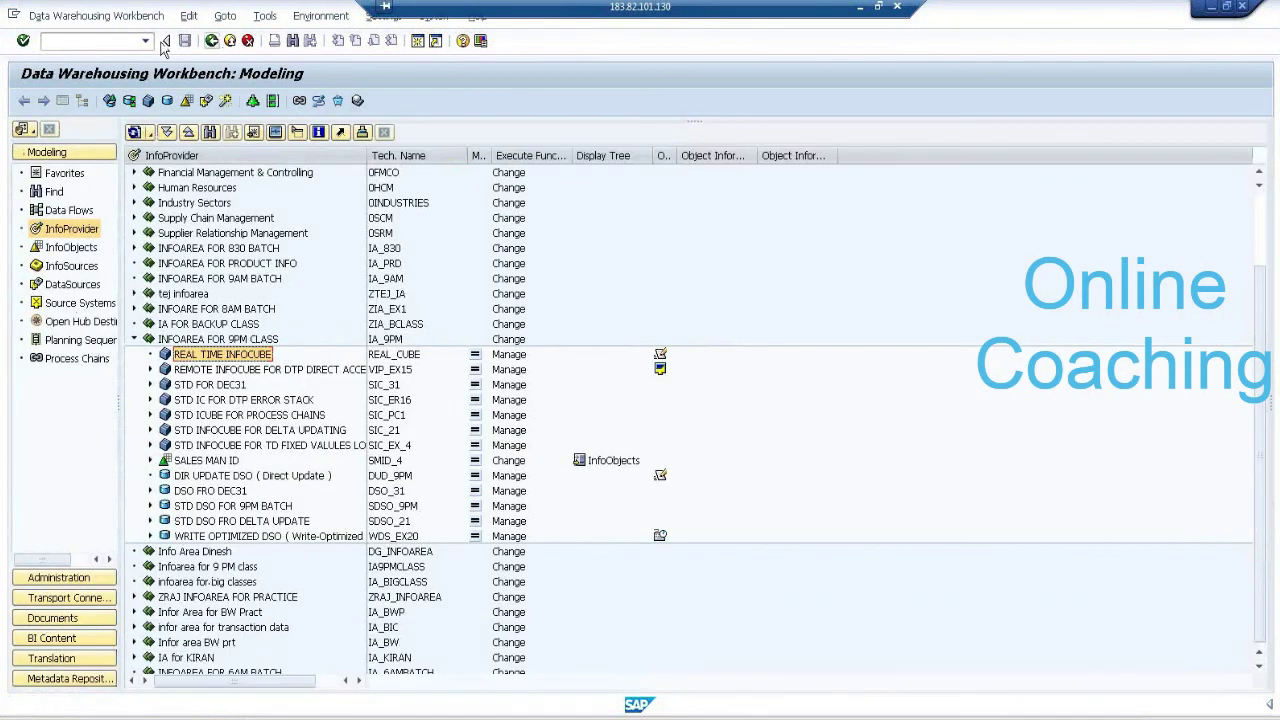
click(146, 41)
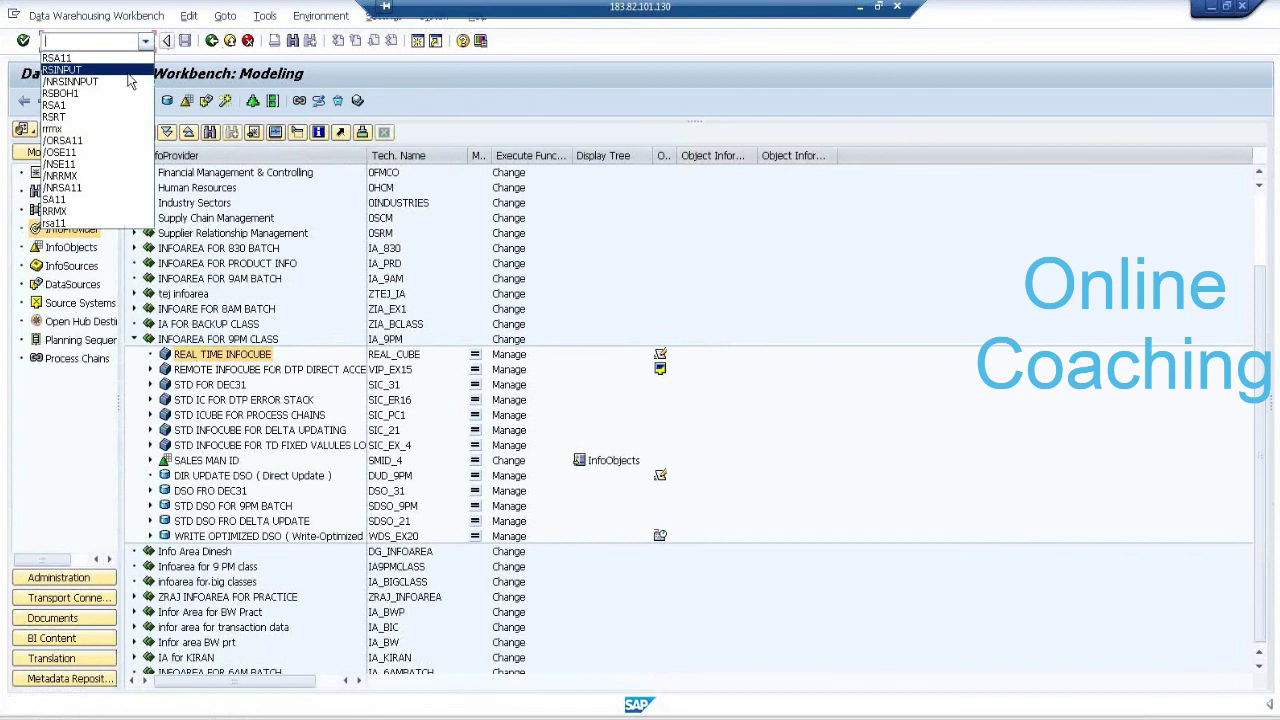
click(212, 41)
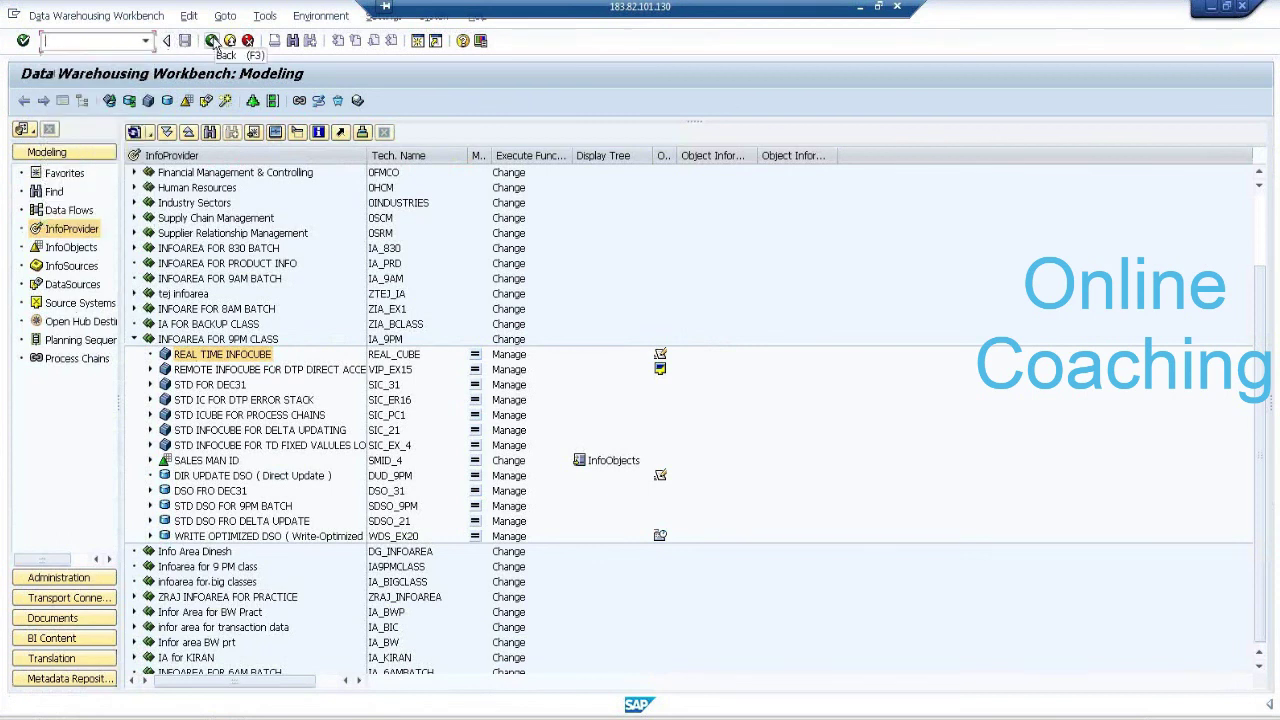
click(212, 41)
Start transaction RSINPUT and open REAL_CUBE for changing and creating records without selection restrictions.
click(146, 41)
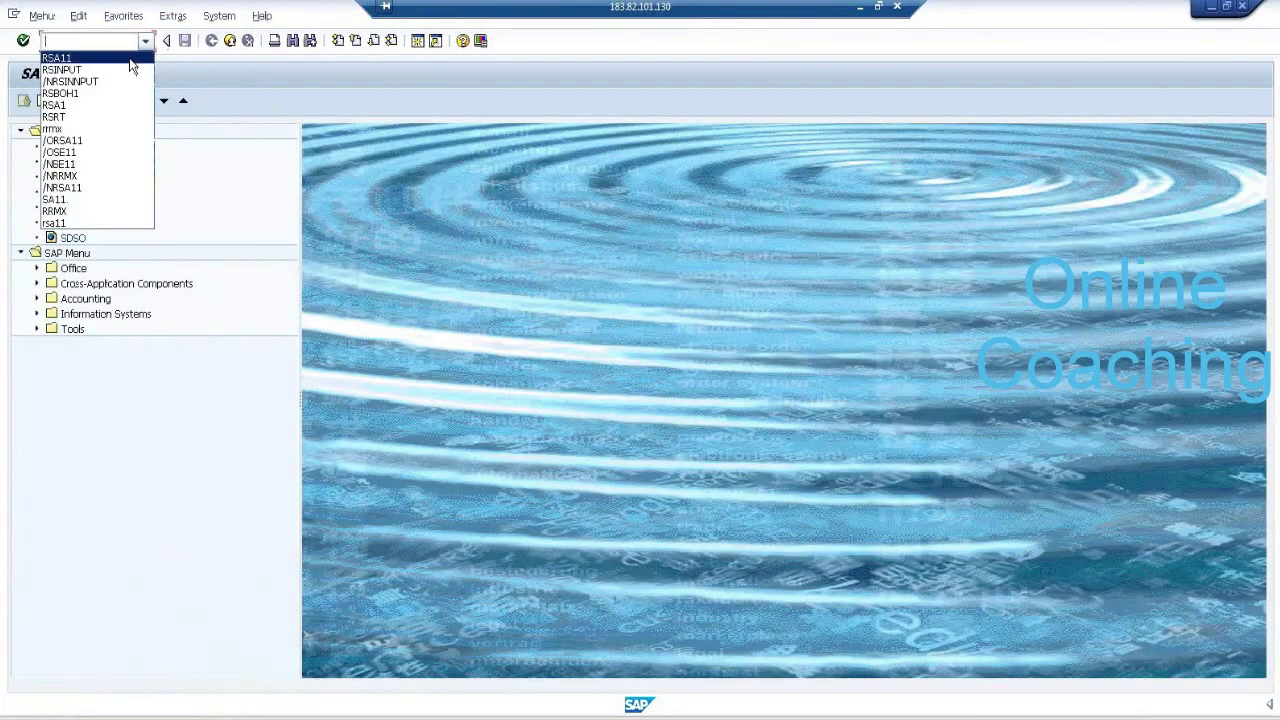
click(132, 70)
key(Return)
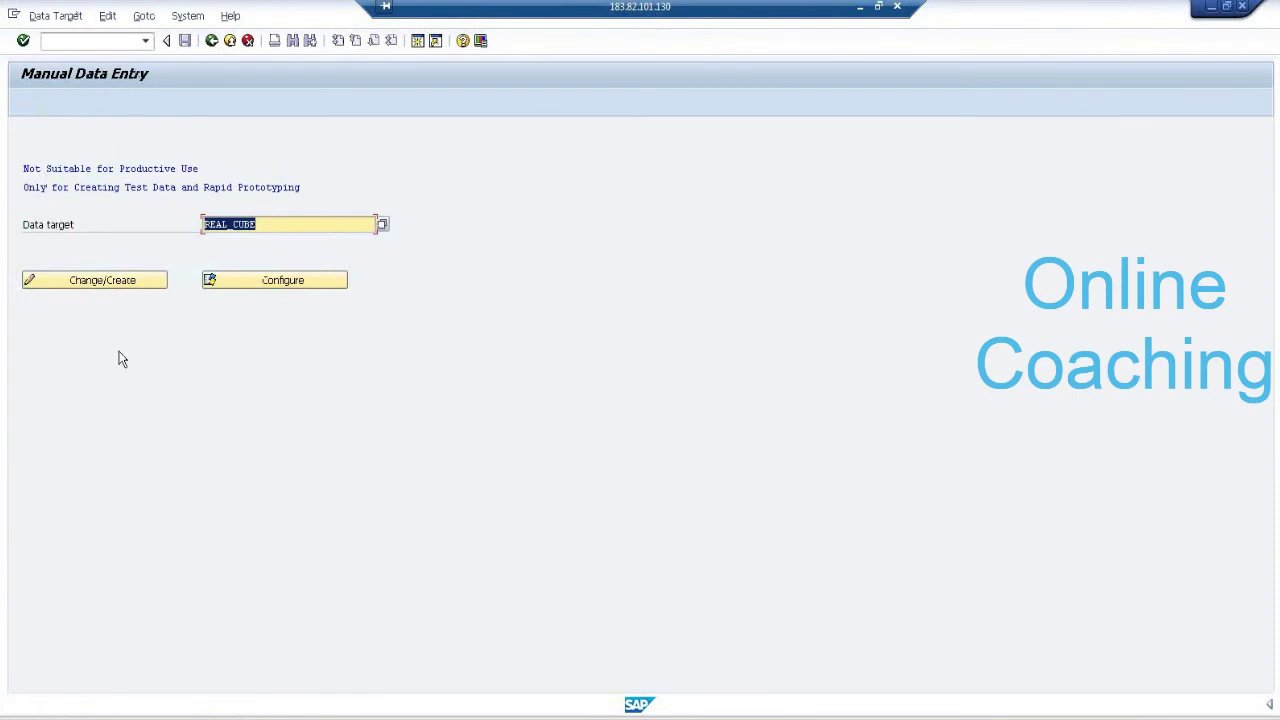
click(123, 284)
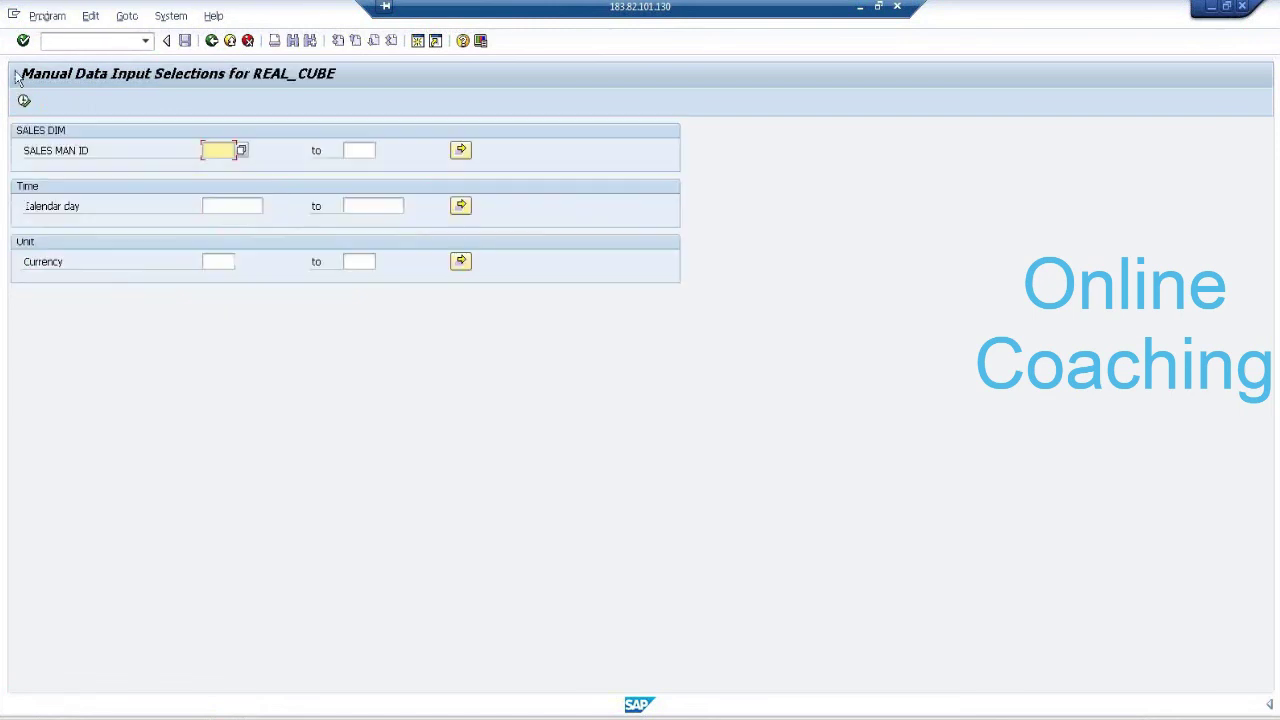
click(24, 101)
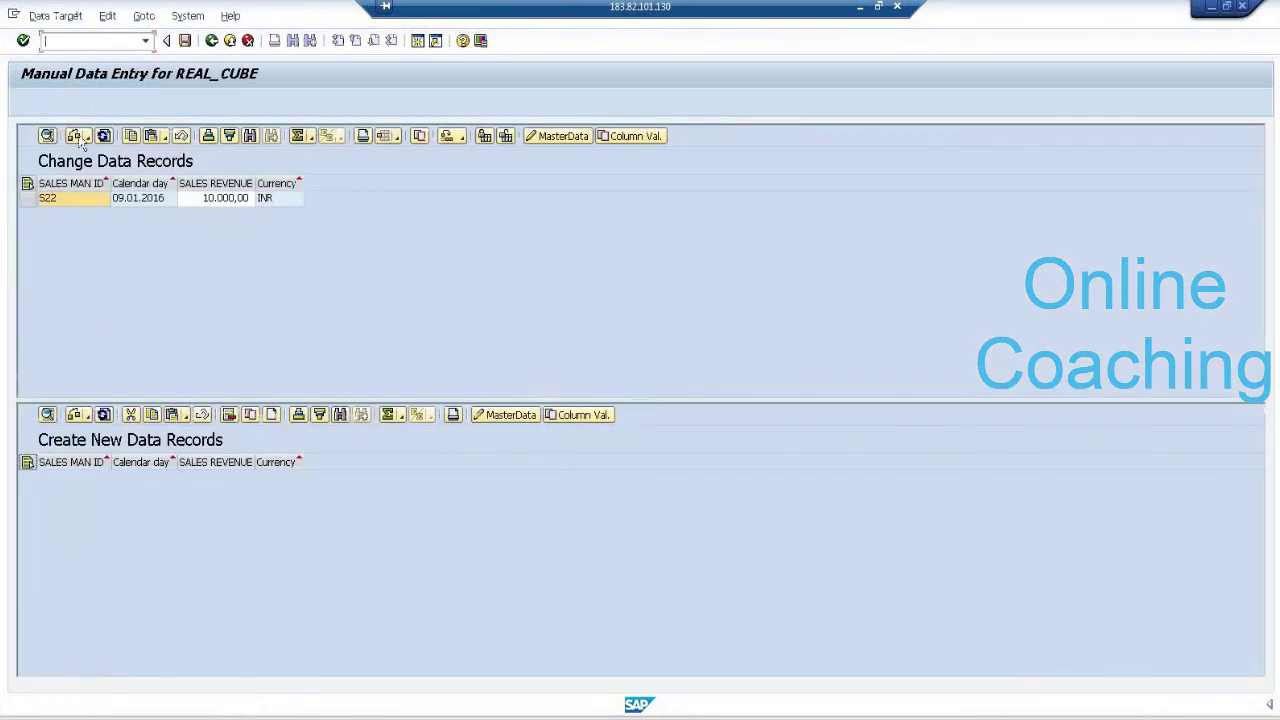
Set the SALES REVENUE of the existing S22 record to 5000 and save the change.
click(214, 199)
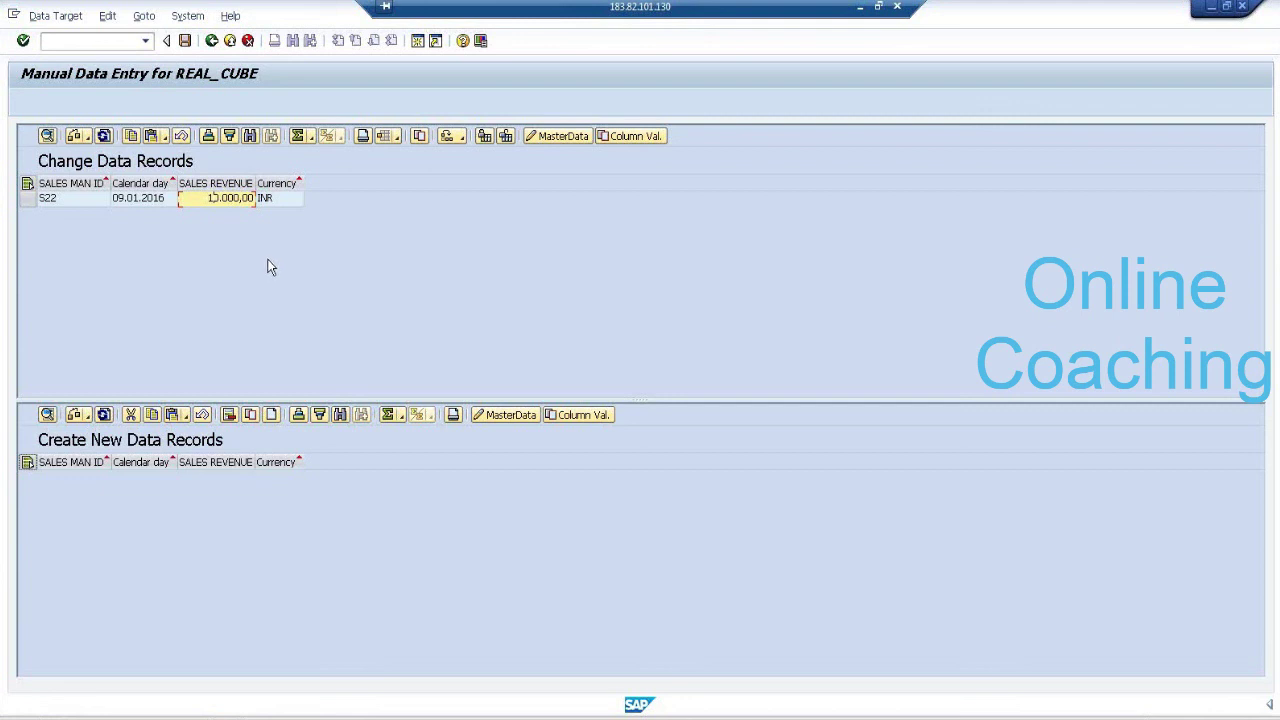
key(Delete)
text(0)
drag(206, 198, 279, 200)
text(5)
text(0)
key(BackSpace)
key(BackSpace)
text(5000)
click(184, 40)
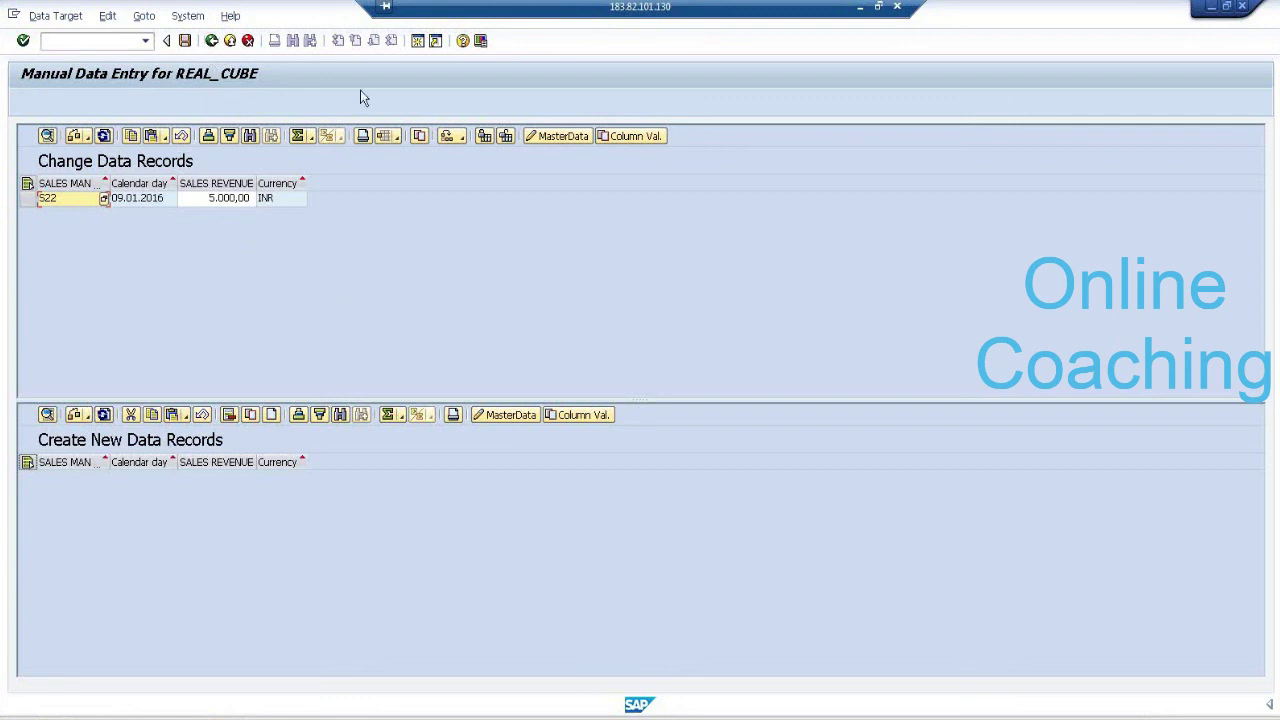
Open a new SAP session and start transaction RSA11 in it.
click(417, 40)
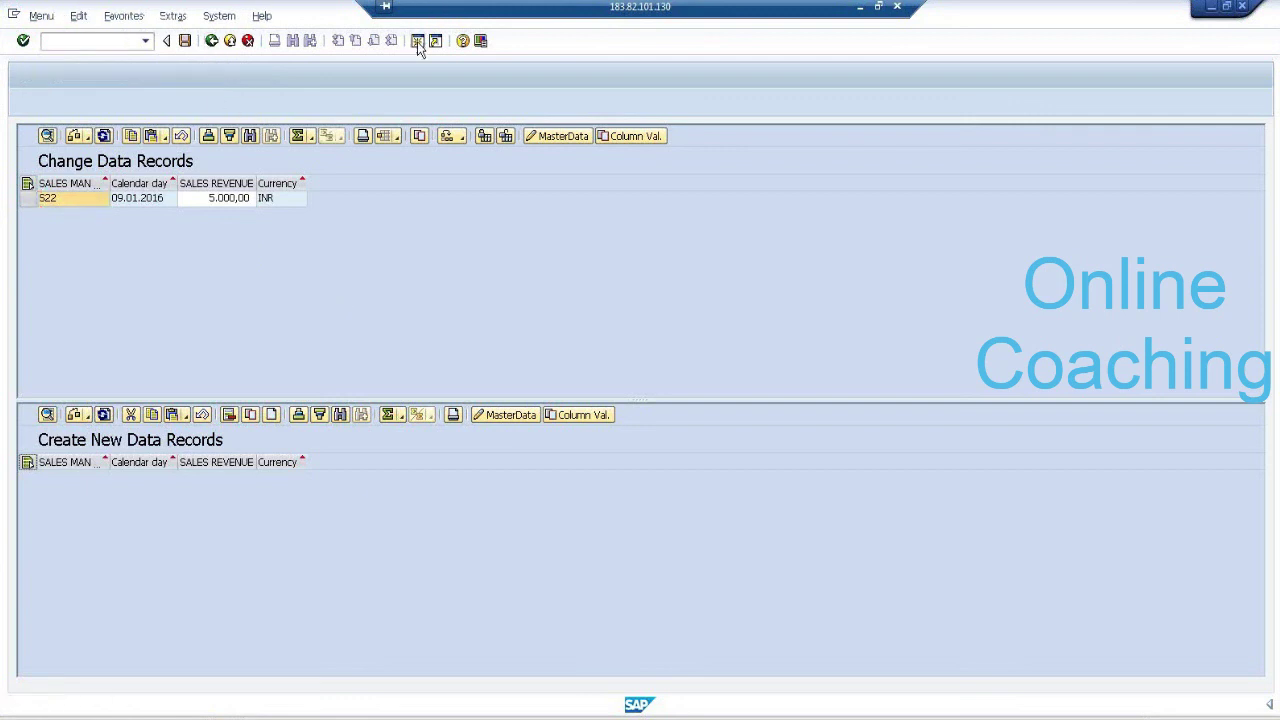
text(RSA11)
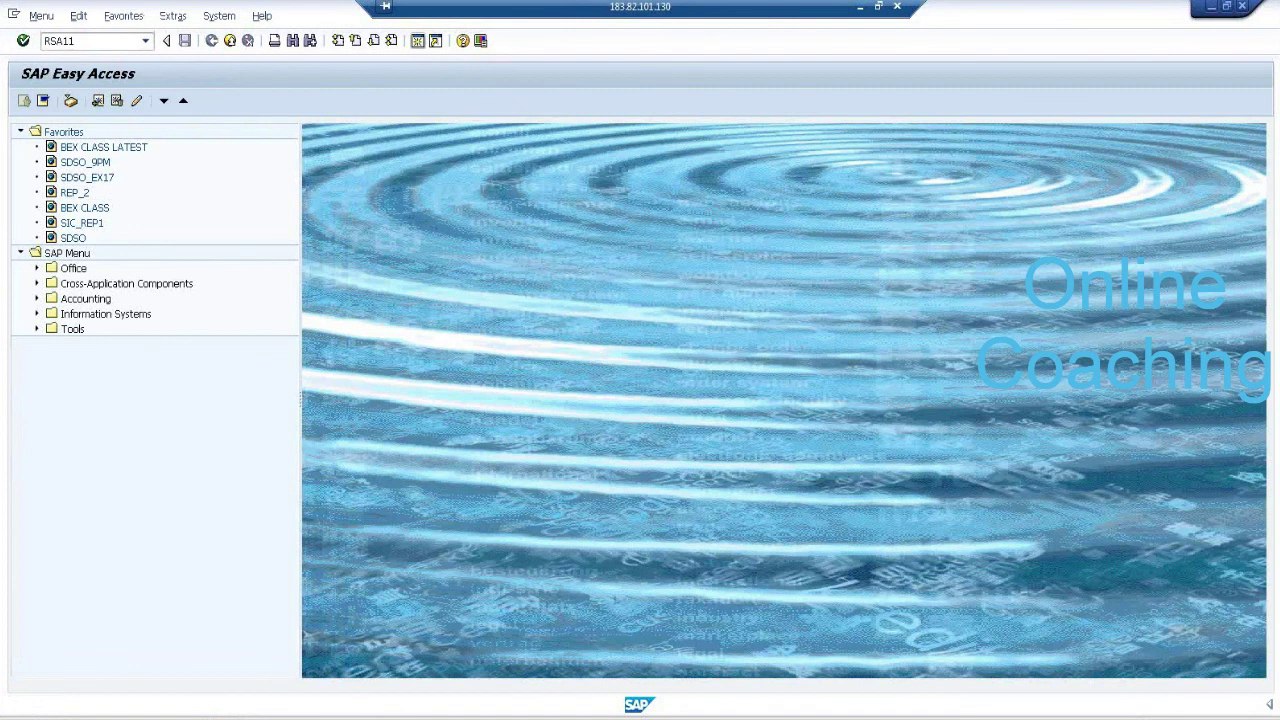
key(Return)
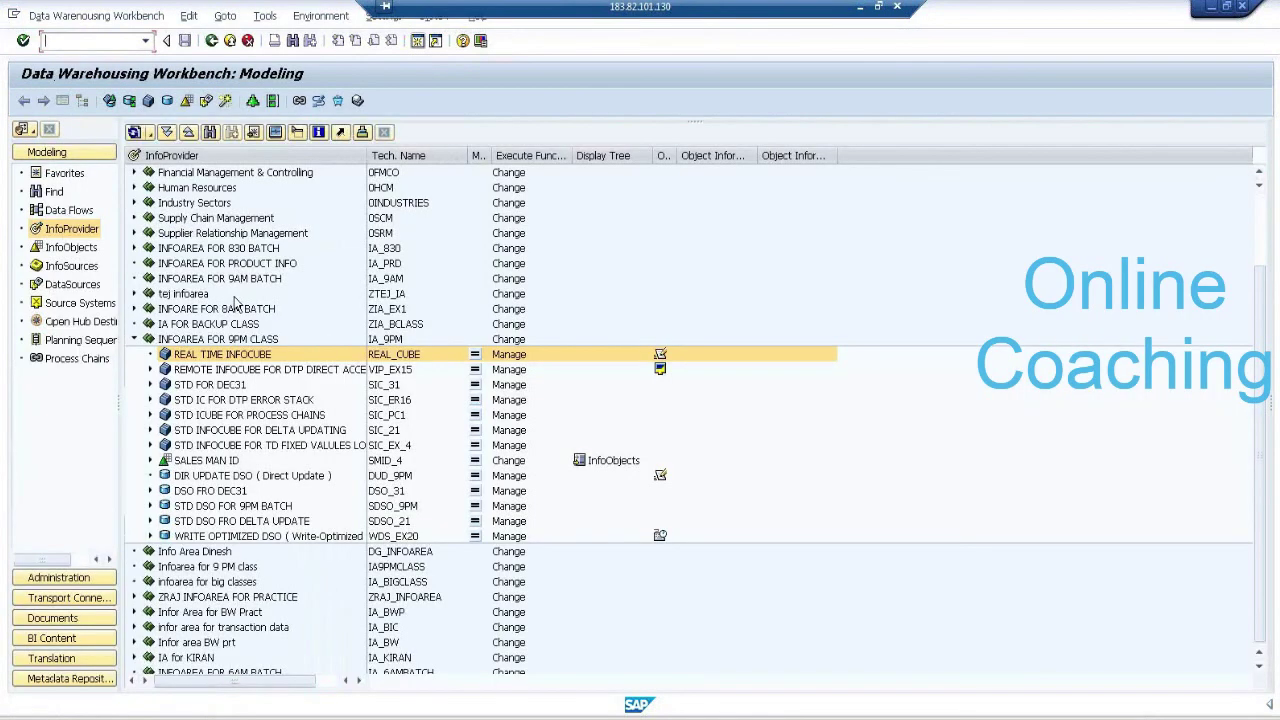
Display REAL_CUBE's data in the new session, including Calendar day and Currency in the output.
right_click(237, 360)
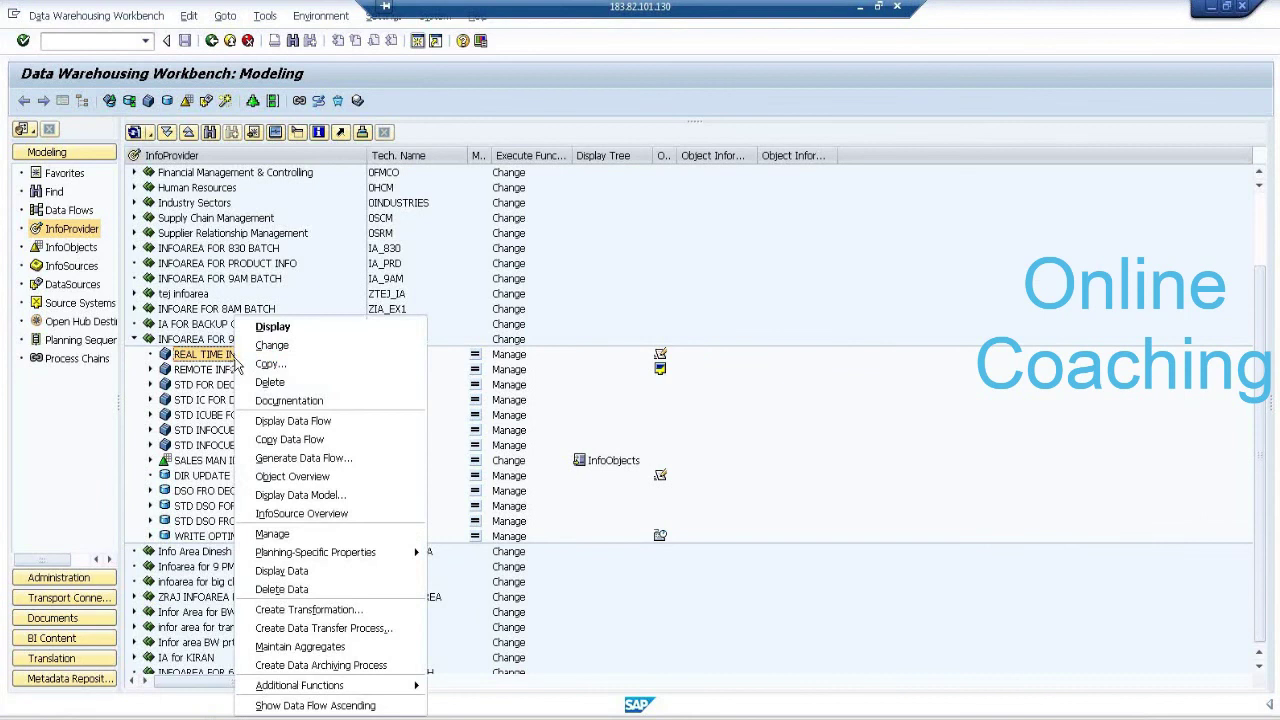
click(300, 589)
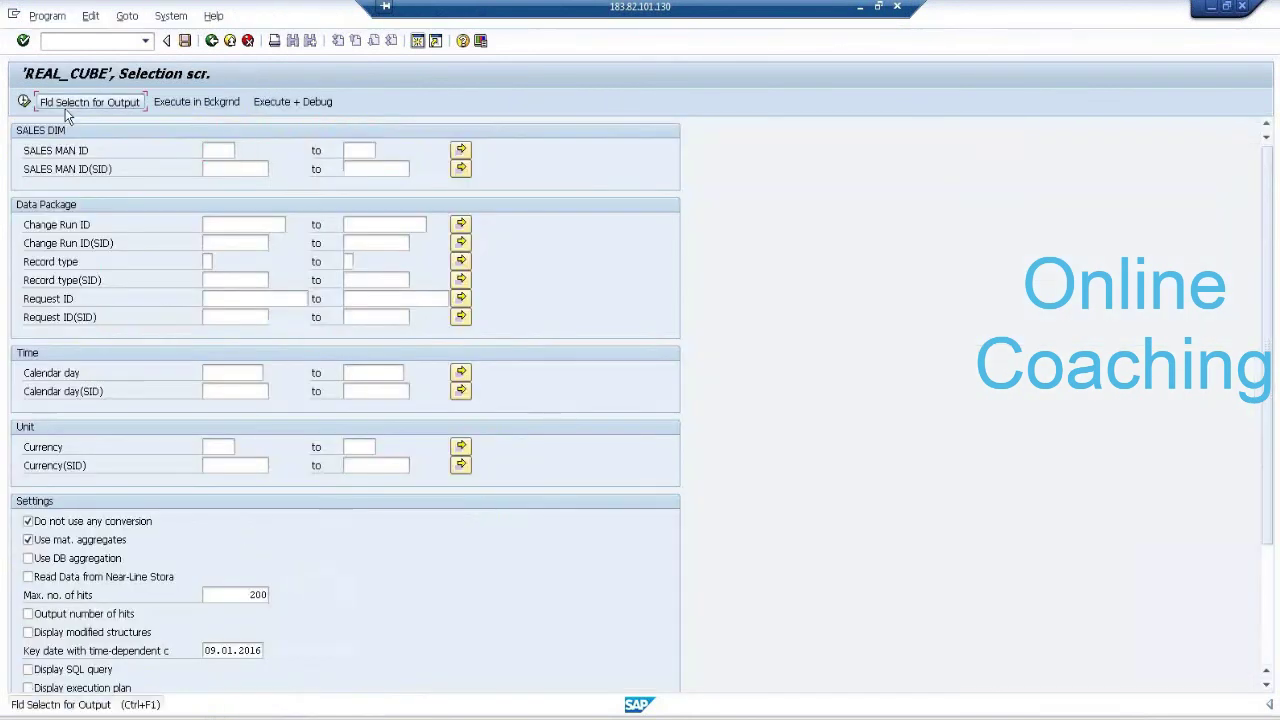
click(89, 102)
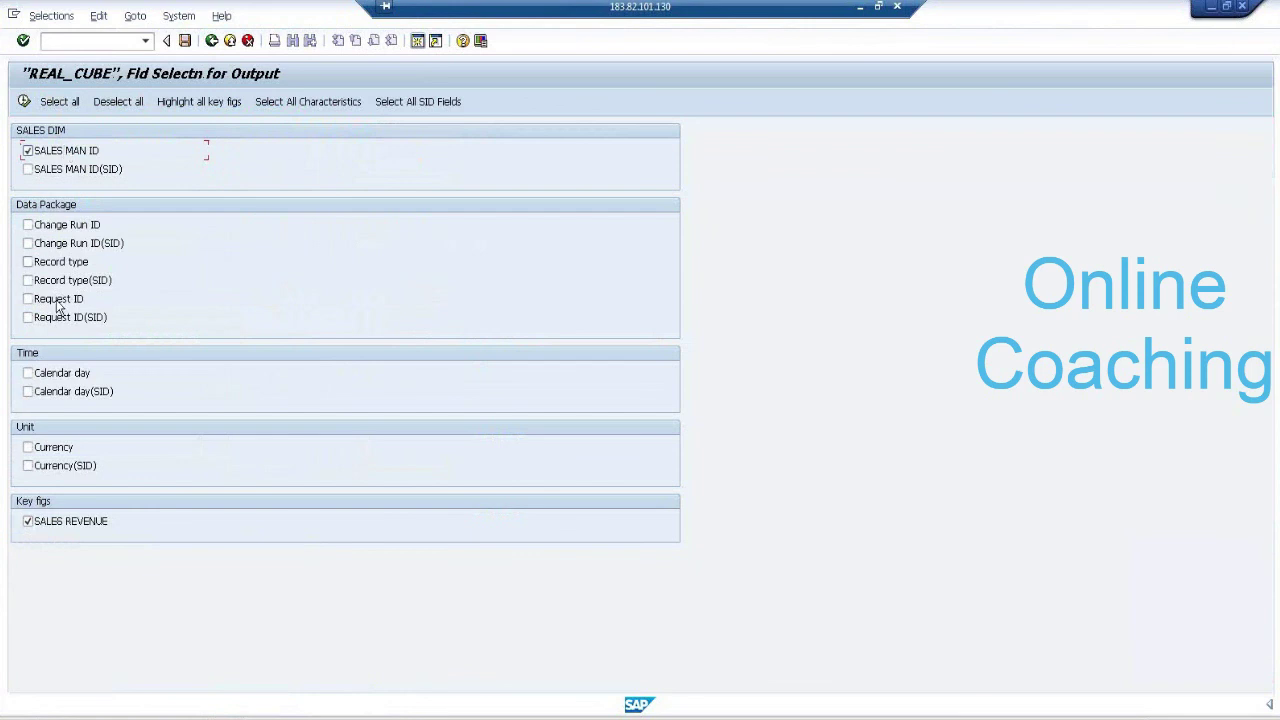
click(60, 367)
click(55, 447)
click(24, 102)
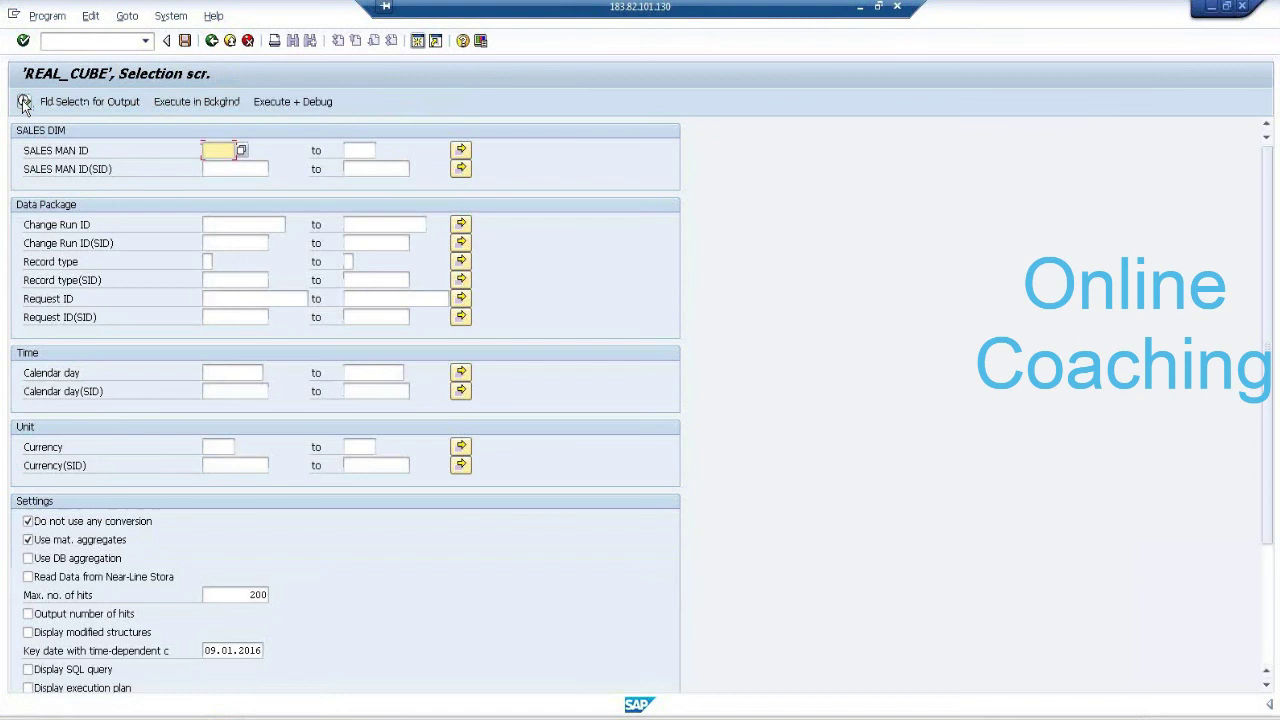
click(24, 102)
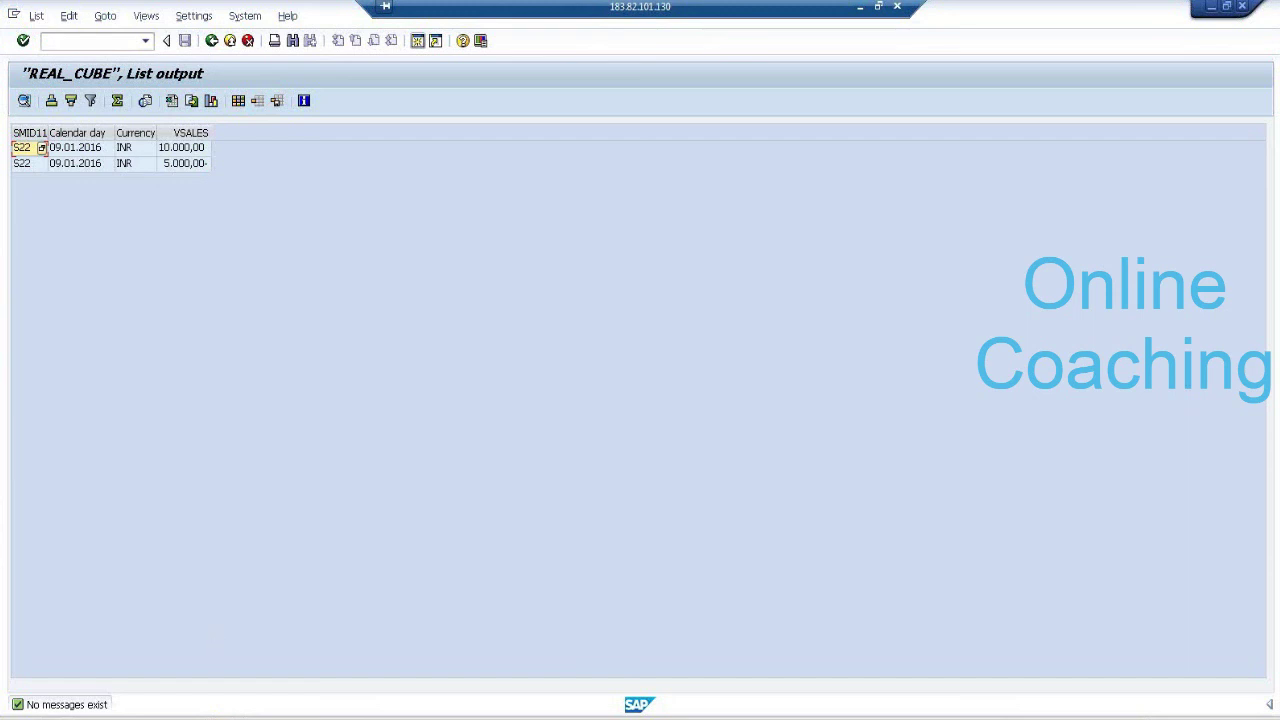
Switch back to the Manual Data Entry session, set the S22 record's SALES REVENUE to 15000 and save it.
click(225, 715)
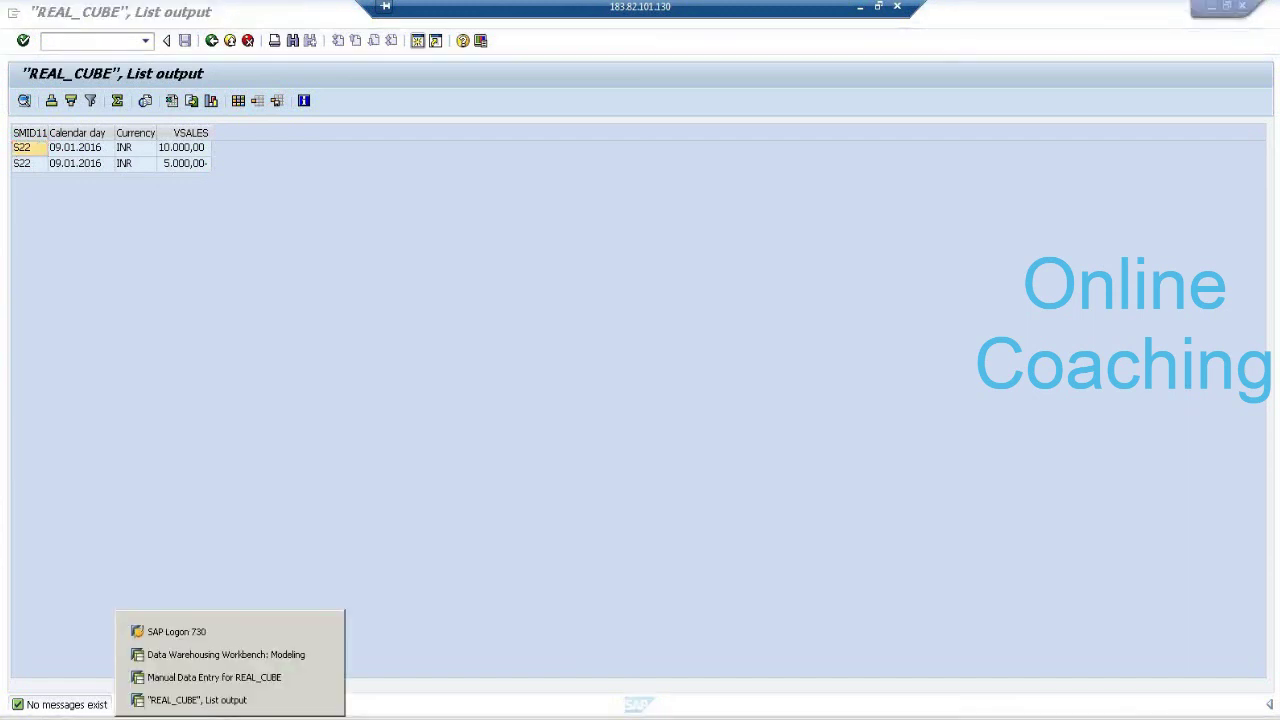
click(212, 677)
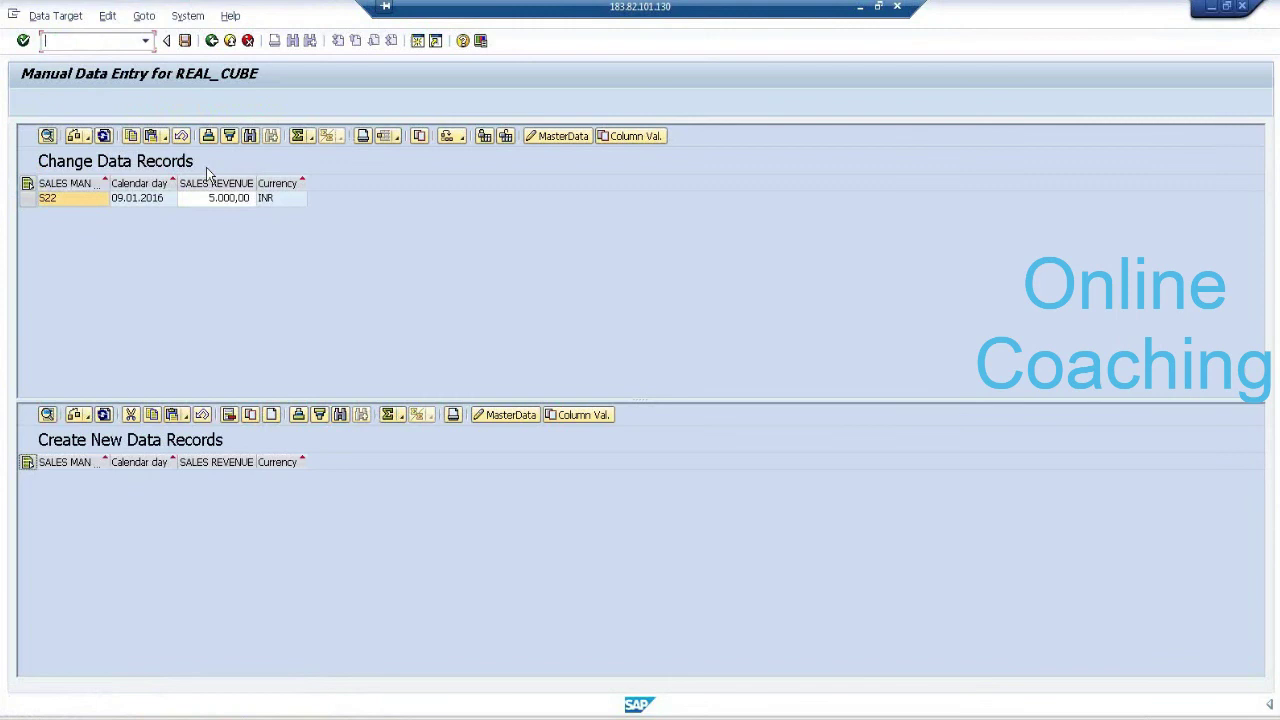
click(221, 203)
click(256, 203)
key(BackSpace)
key(BackSpace)
key(BackSpace)
key(BackSpace)
key(BackSpace)
key(BackSpace)
key(BackSpace)
key(BackSpace)
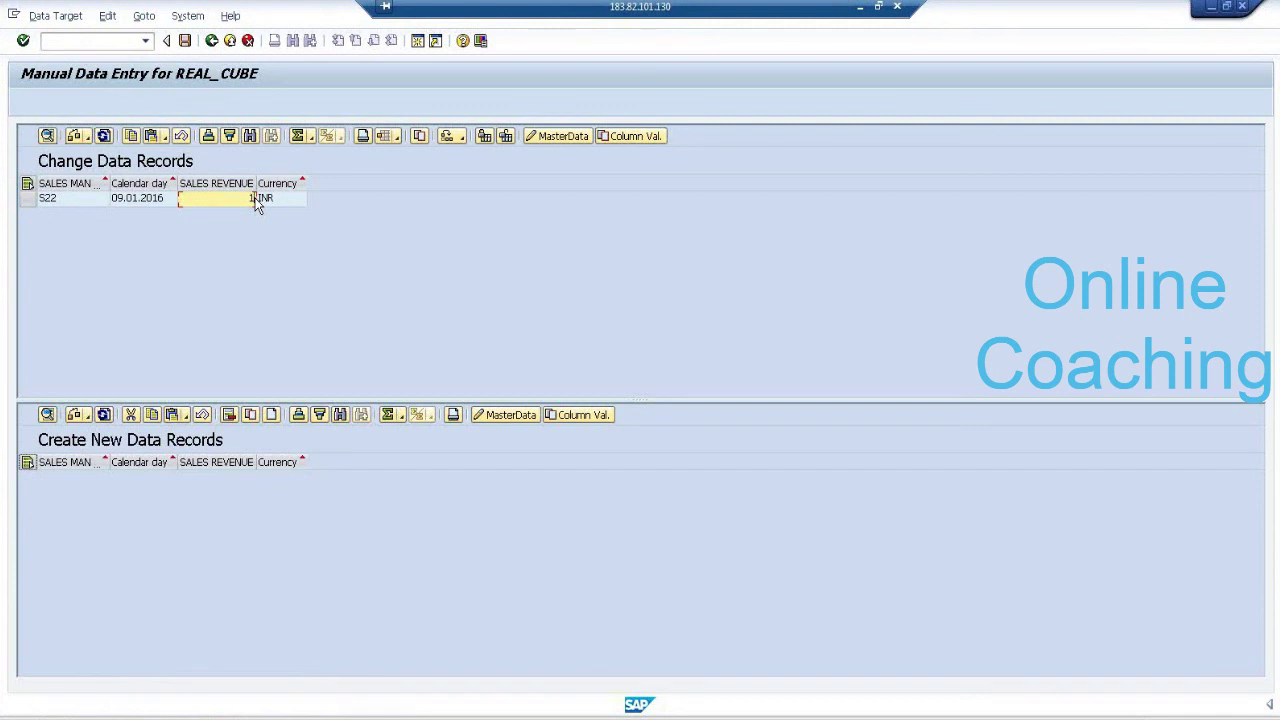
text(15000)
click(185, 42)
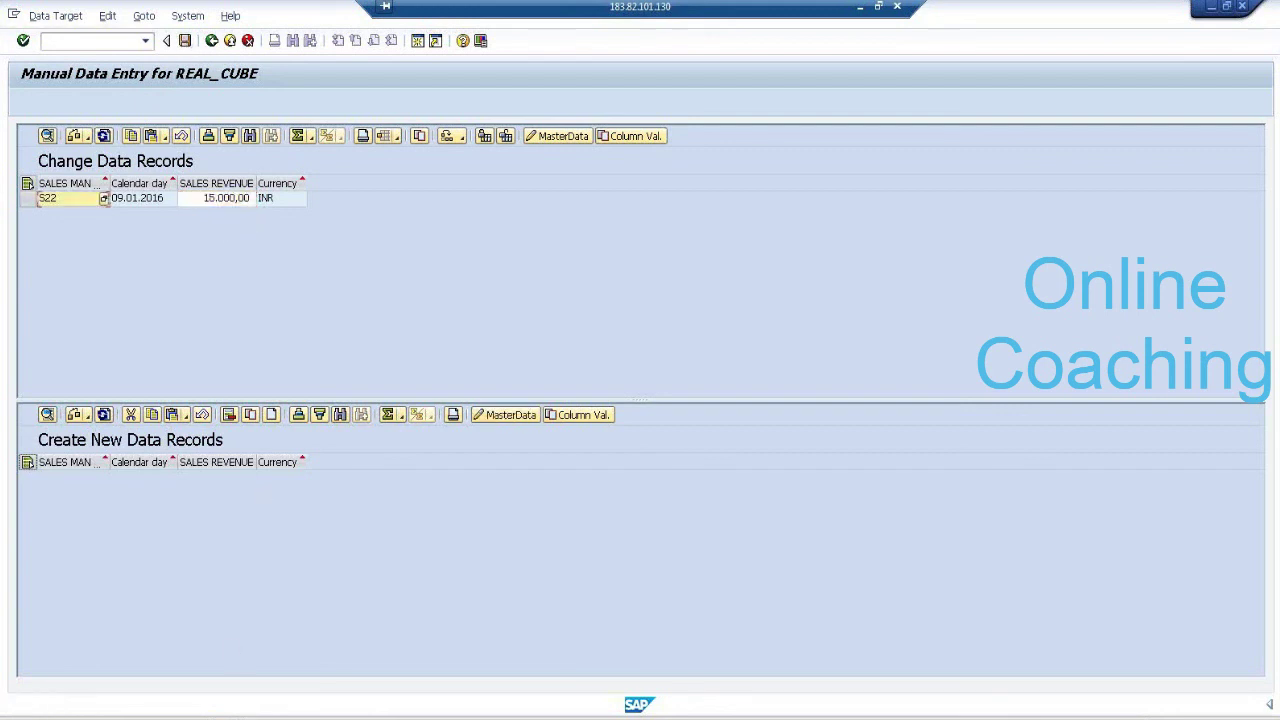
Return to the REAL_CUBE list output session and rerun the data display from its selection screen.
click(248, 700)
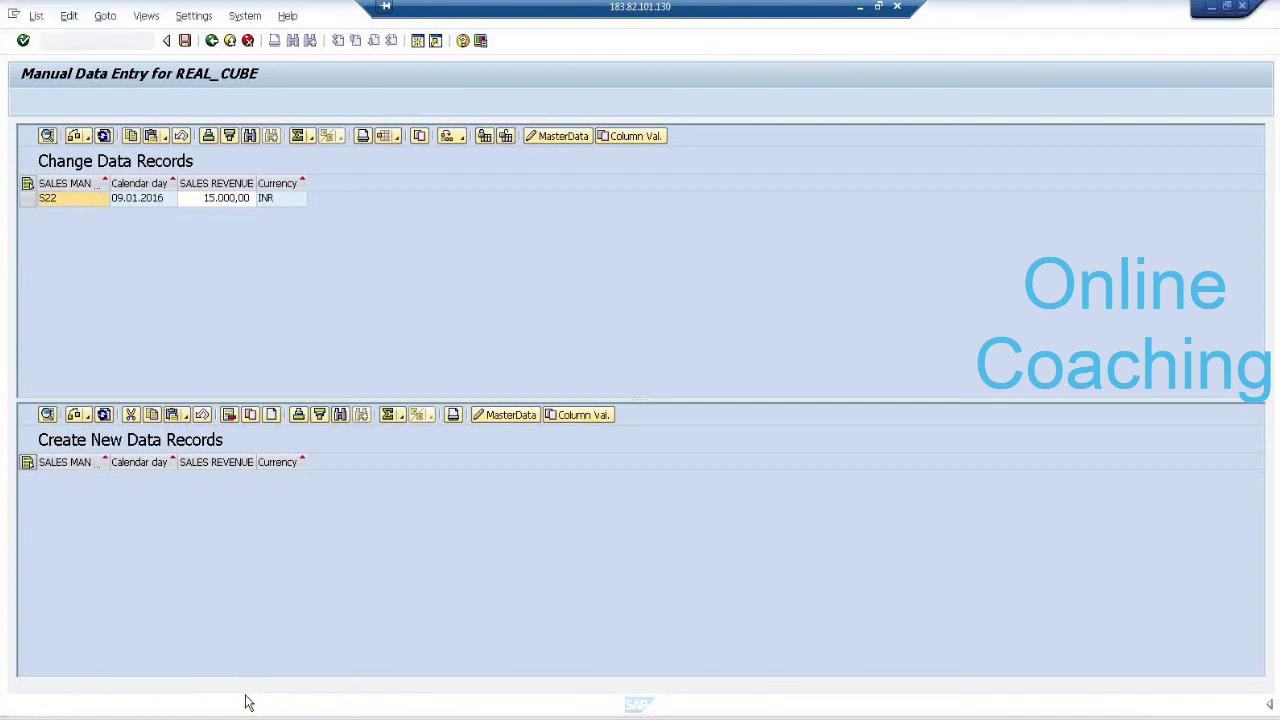
click(211, 41)
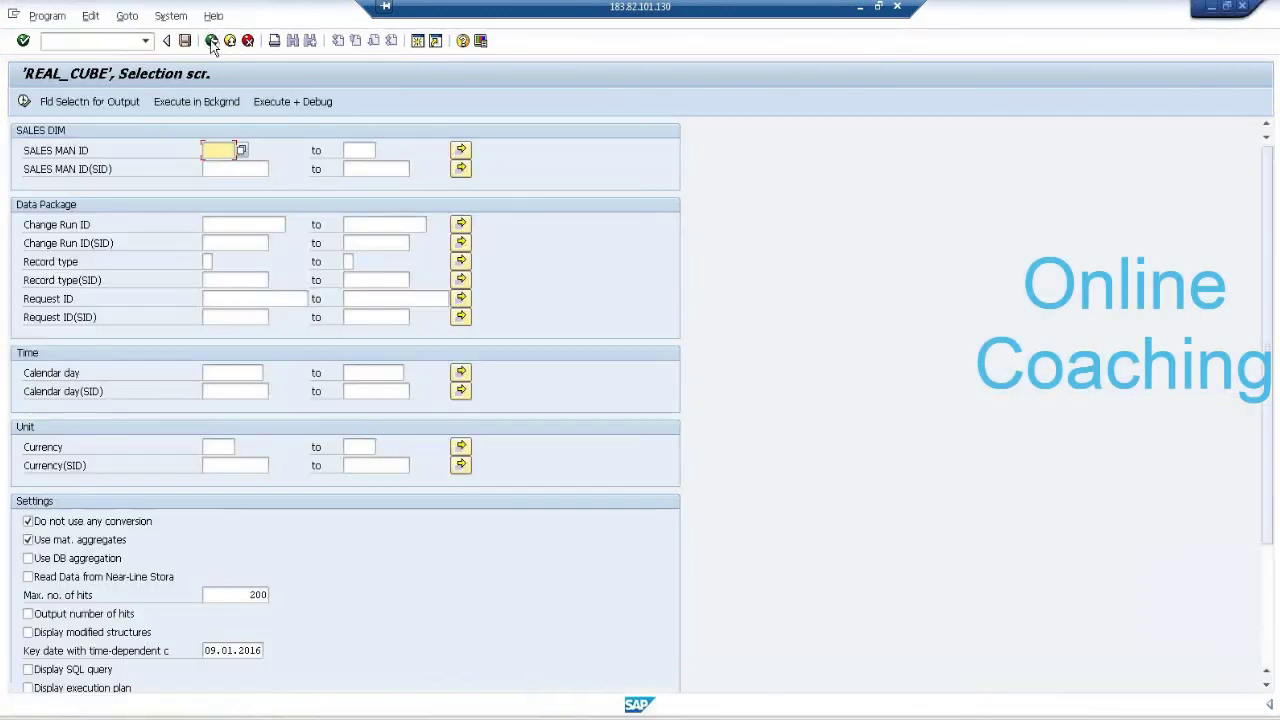
click(24, 102)
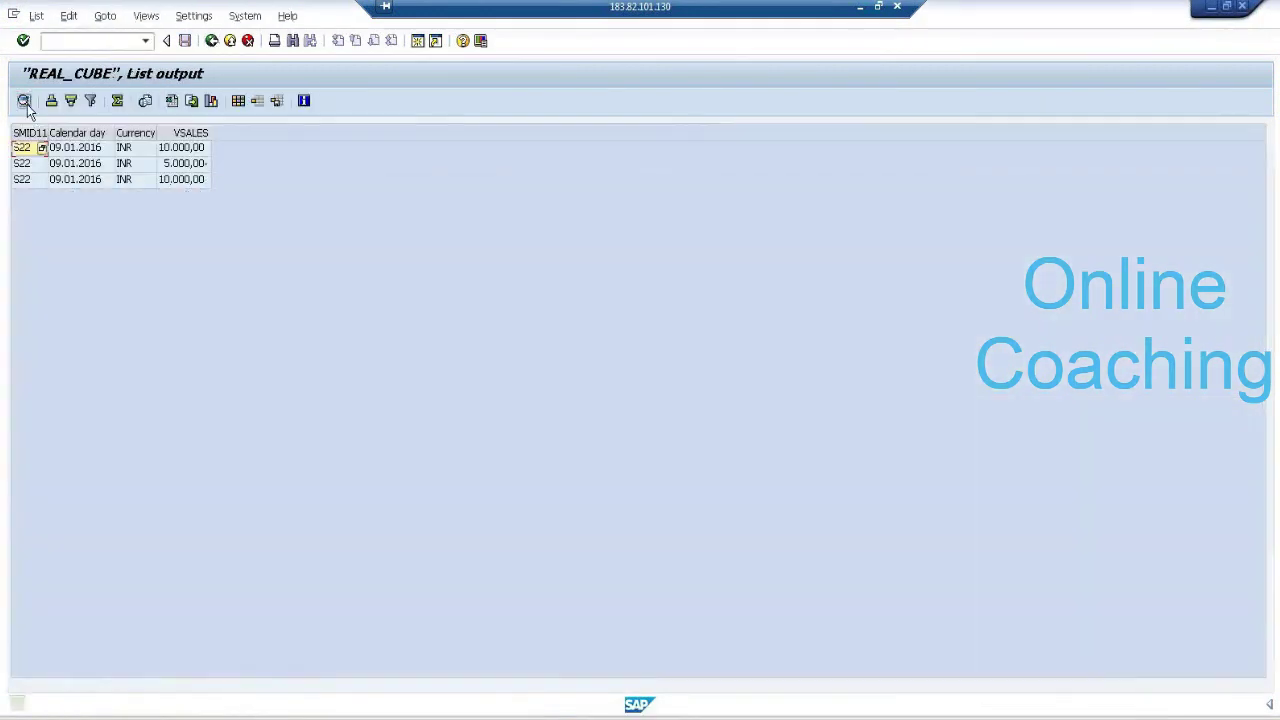